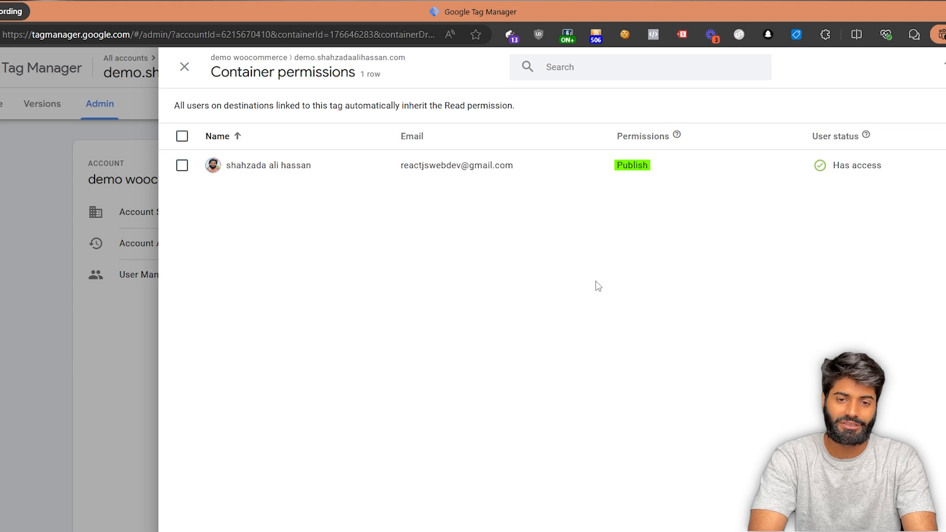
Review the listed user's Publish, Approve, Edit and Read permissions for the container, and close the permission views
left_click_drag(650, 165, 599, 172)
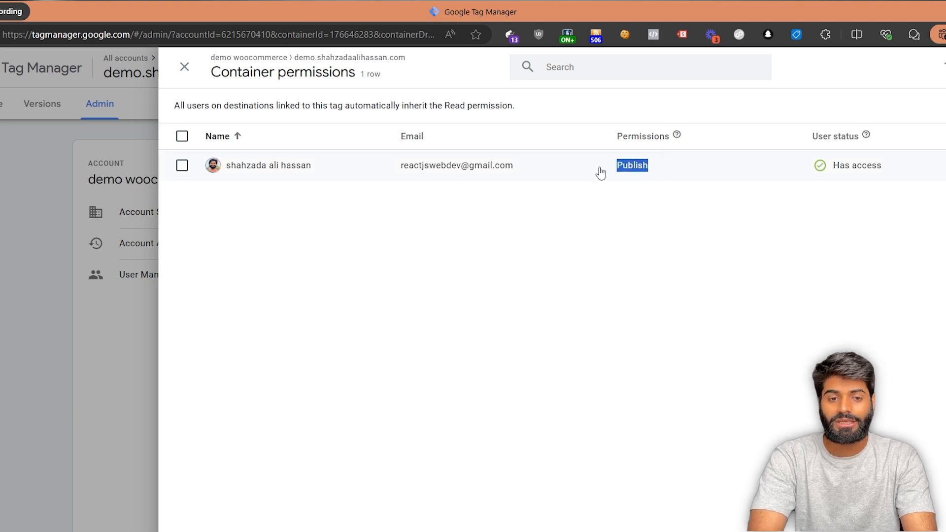
left_click(600, 173)
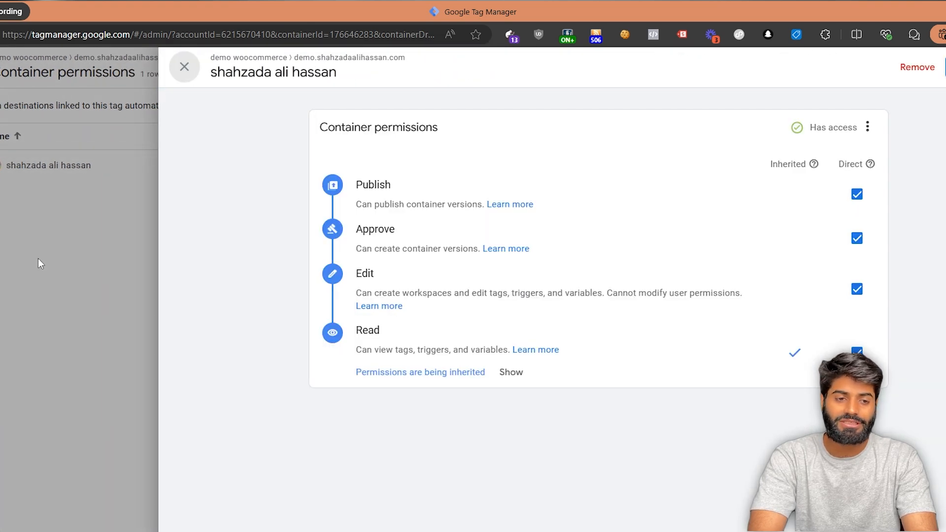
left_click(38, 260)
left_click(38, 260)
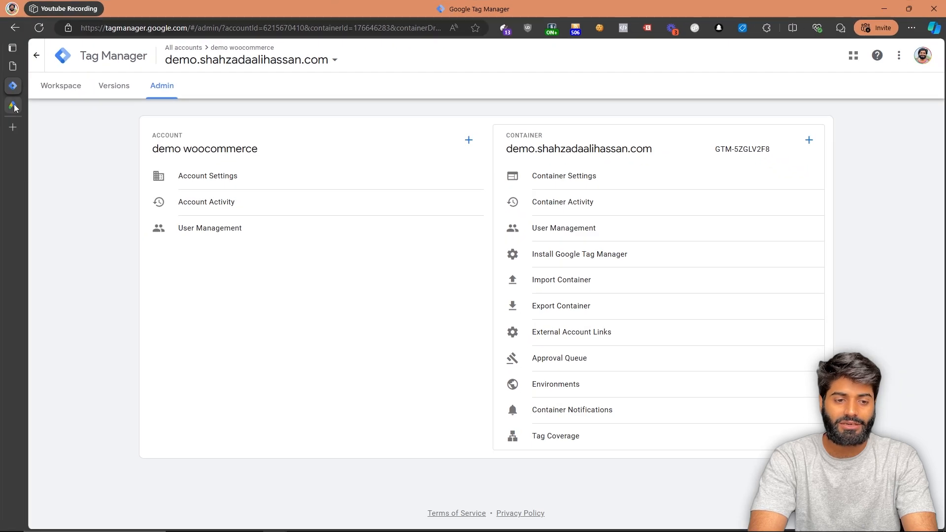
Switch to Google Ads and check the access level of the listed user under Access and security
left_click(14, 107)
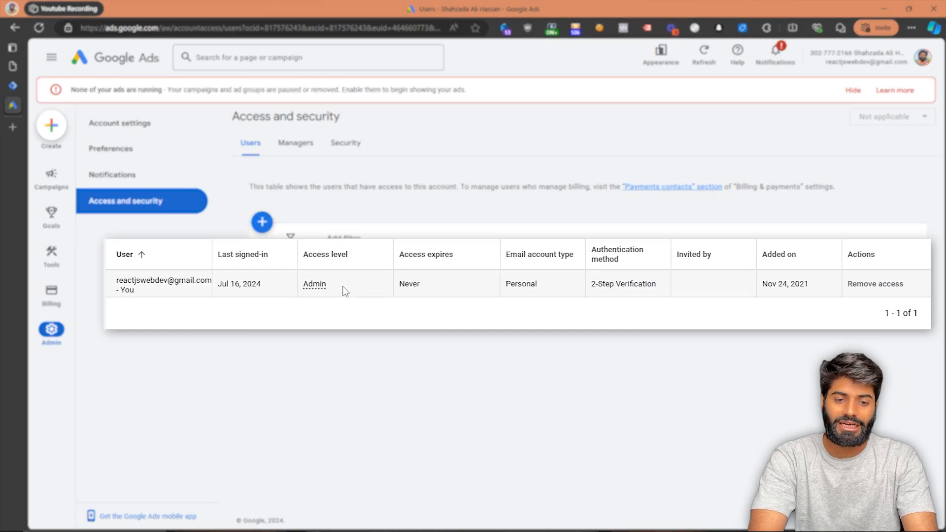
left_click_drag(433, 293, 409, 295)
key("ctrl+plus")
key("ctrl+plus")
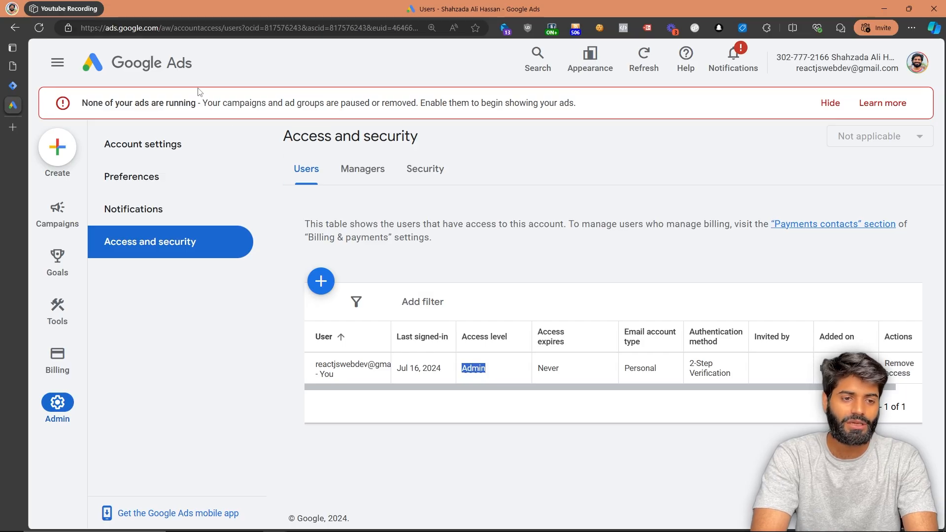
Switch to the WordPress admin, search new plugins for "gtm4wp", and install and activate the GTM4WP plugin
left_click(13, 66)
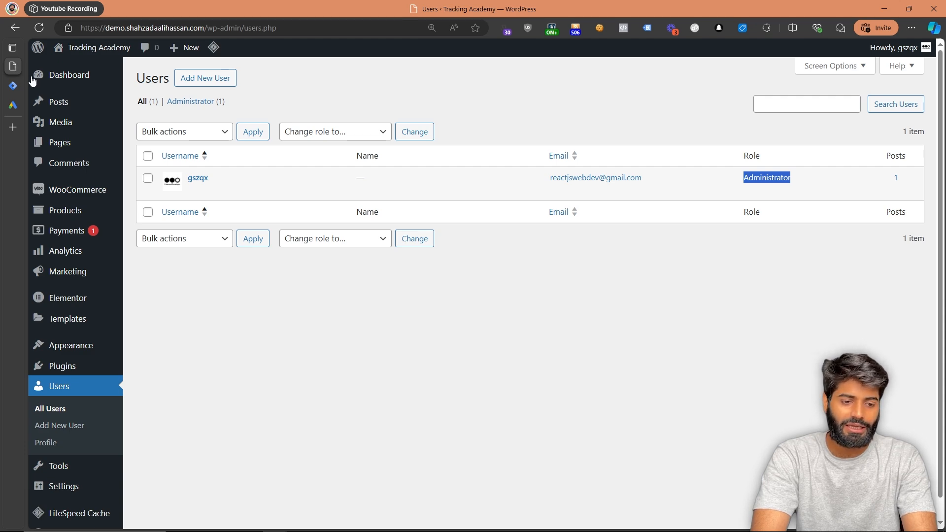
mouse_move(78, 368)
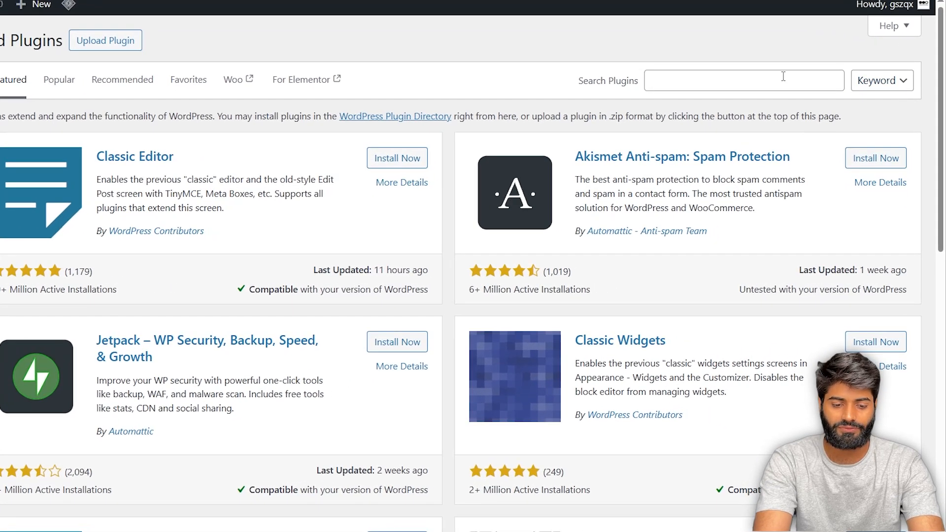
left_click(804, 109)
type("gtm")
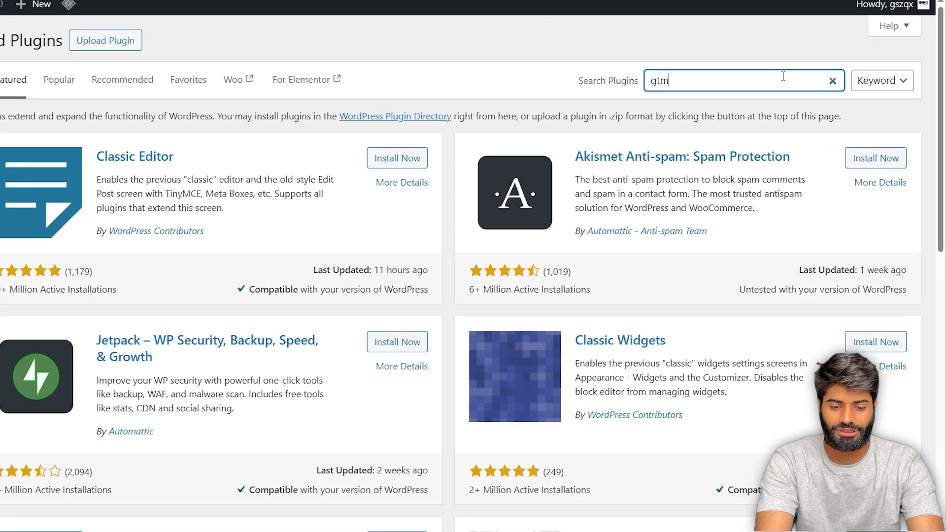
type("4wp")
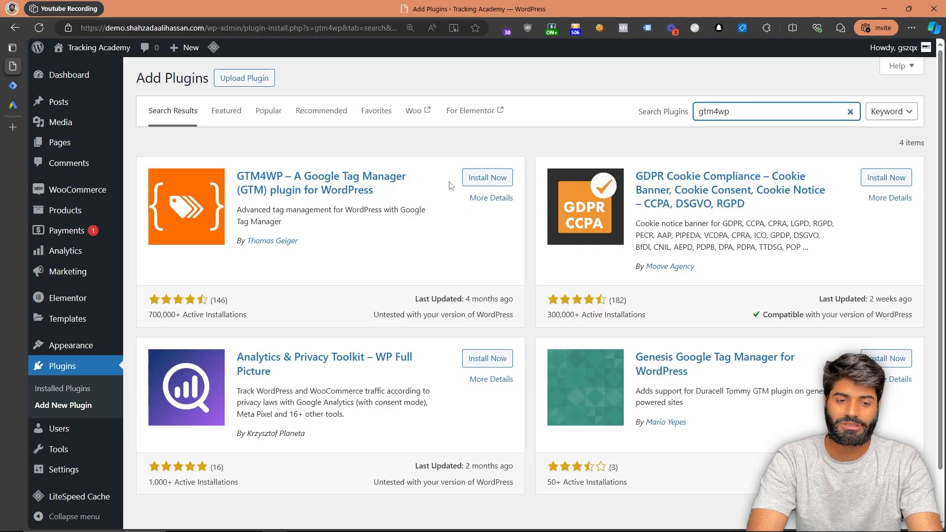
left_click(506, 177)
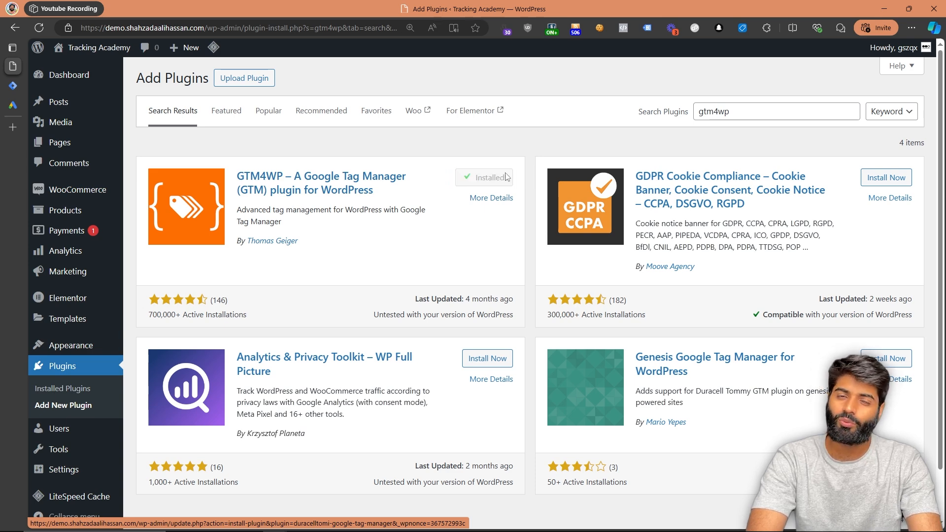
left_click(507, 178)
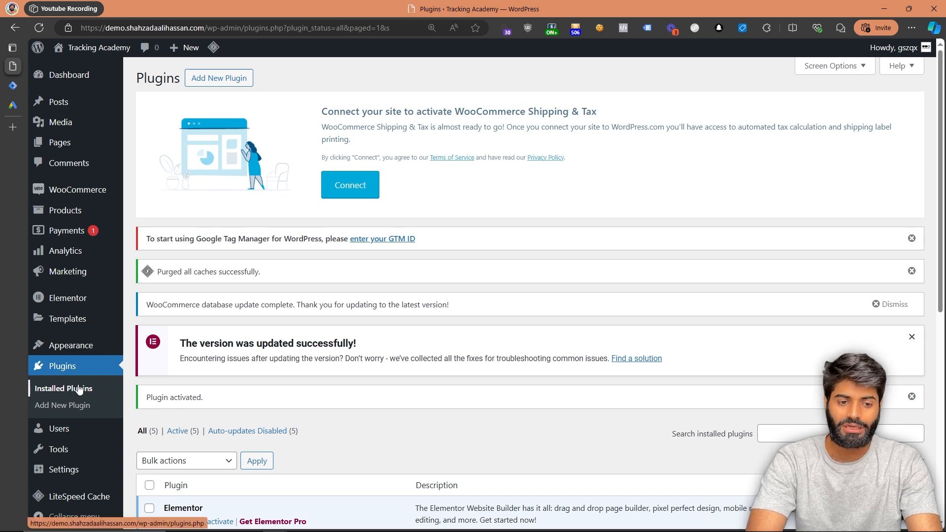
Open the settings of the GTM4WP plugin, and copy the container ID GTM-5ZGLV2F8 from Google Tag Manager
scroll(335, 379, "down", 5)
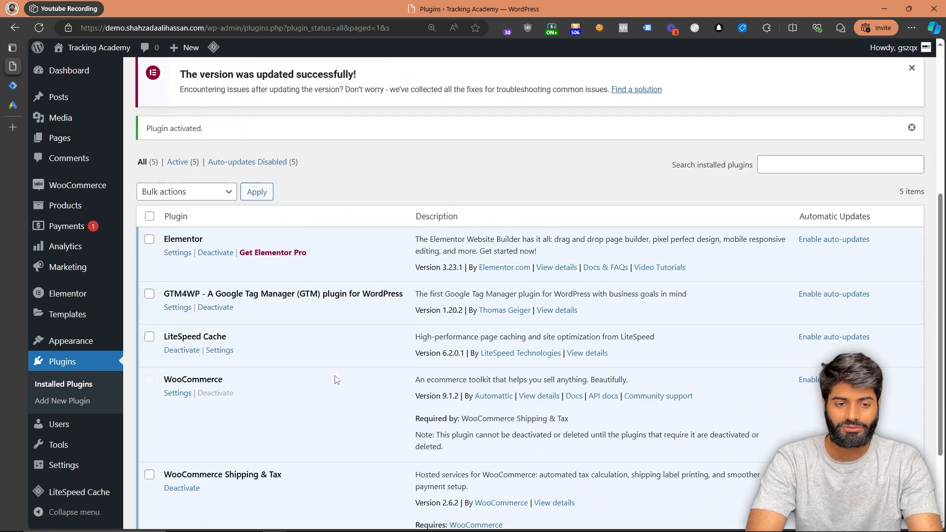
left_click(177, 308)
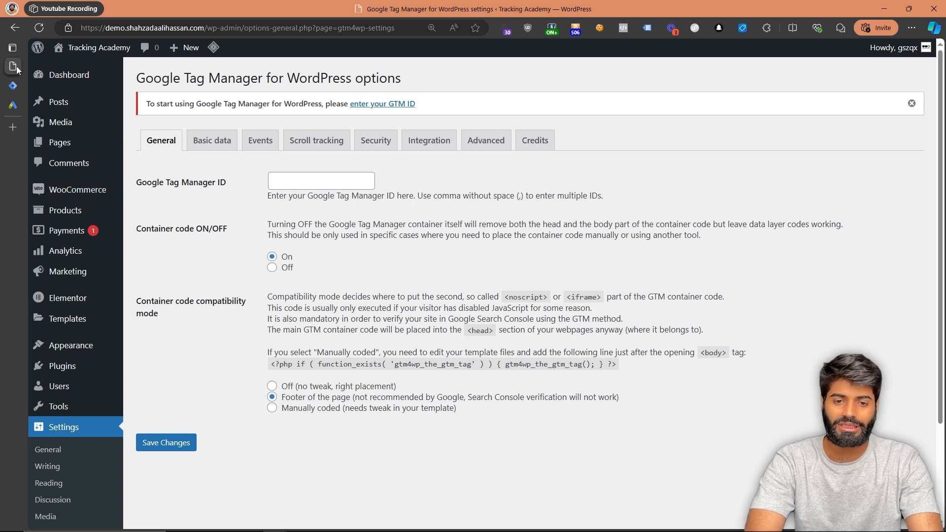
left_click(30, 87)
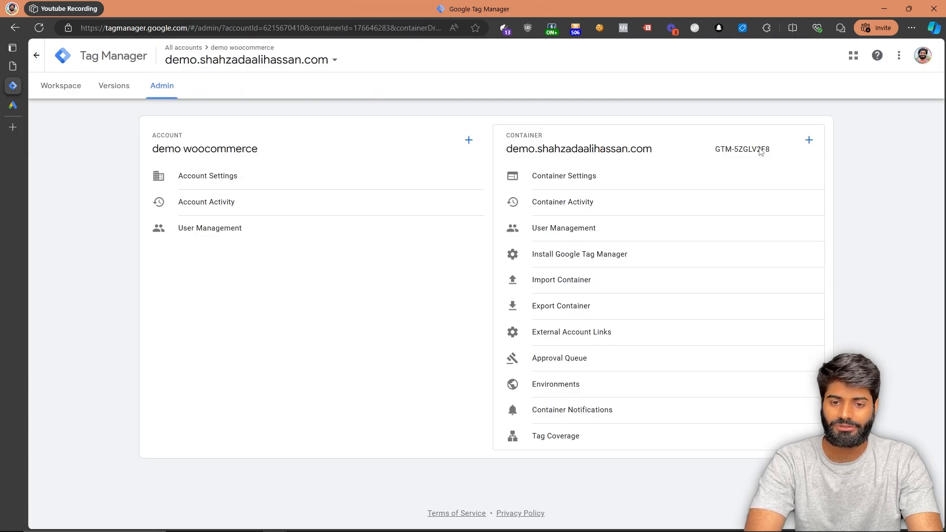
left_click_drag(772, 153, 717, 150)
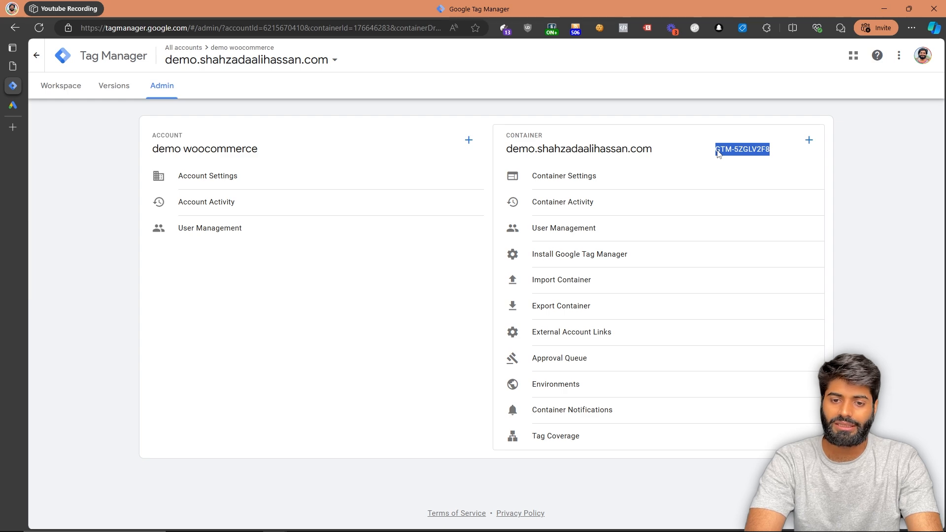
right_click(717, 149)
left_click(735, 162)
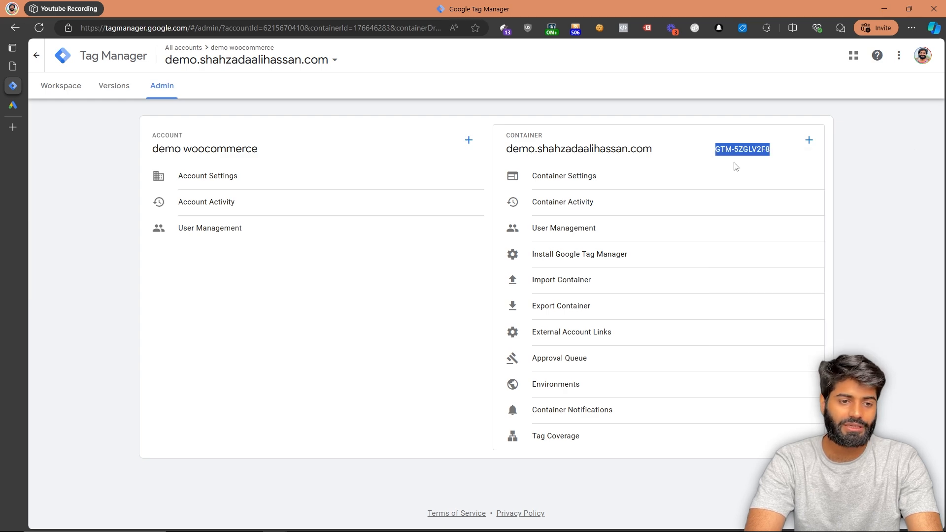
In the WordPress plugin options, enter GTM-5ZGLV2F8 as the Google Tag Manager ID, set the container code to On and save
left_click(8, 68)
left_click(301, 182)
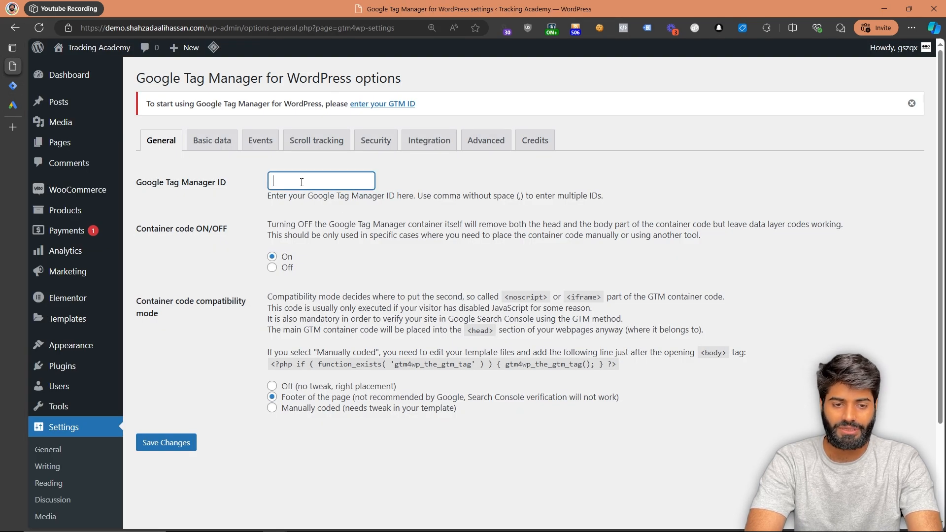
key("ctrl+v")
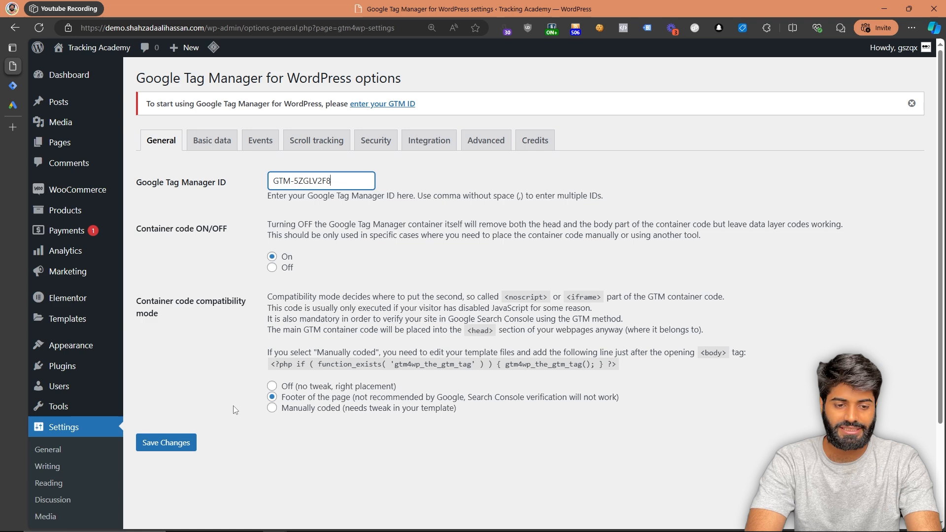
left_click(150, 446)
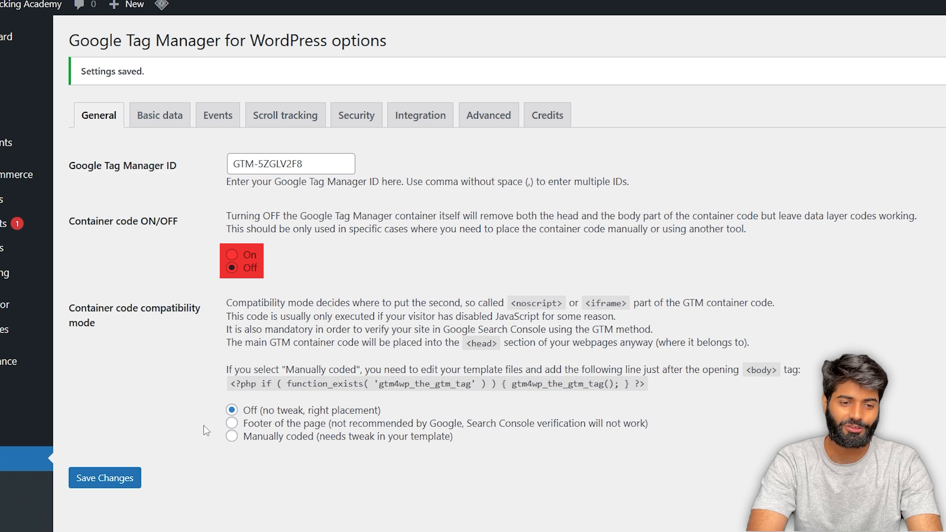
left_click(231, 255)
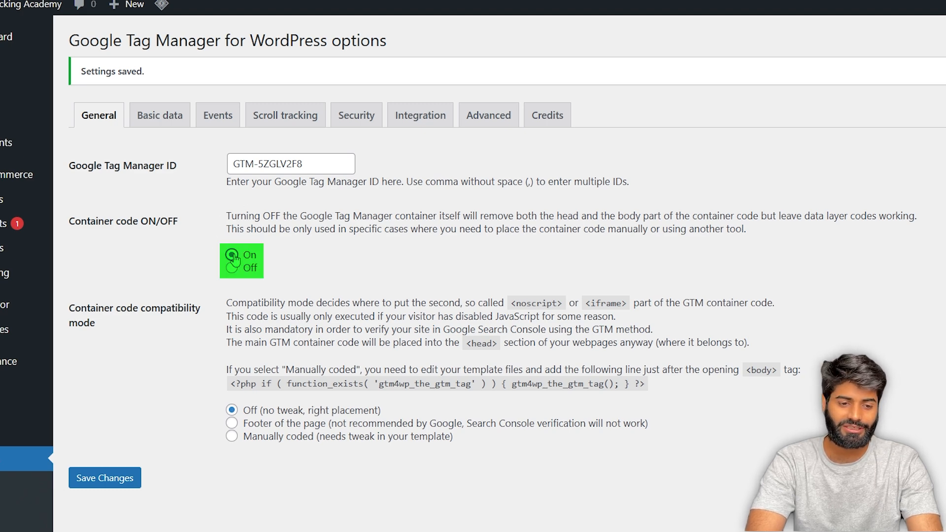
left_click(86, 481)
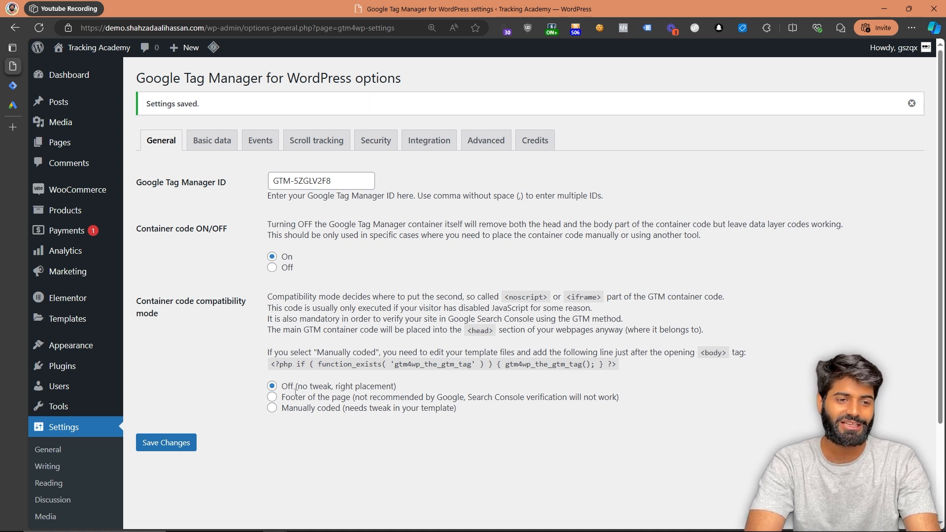
Start Preview from the container's workspace in Google Tag Manager and connect Tag Assistant to the site's /shop page
left_click(8, 93)
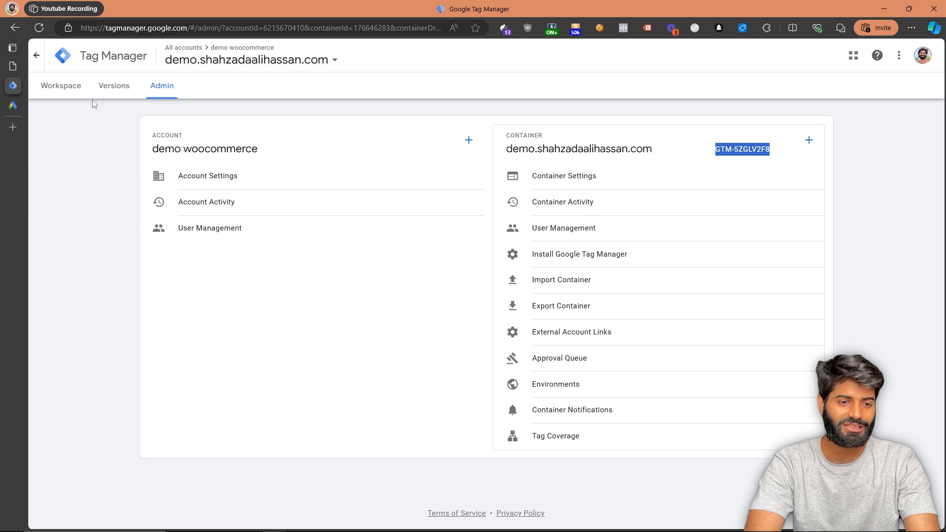
left_click(65, 96)
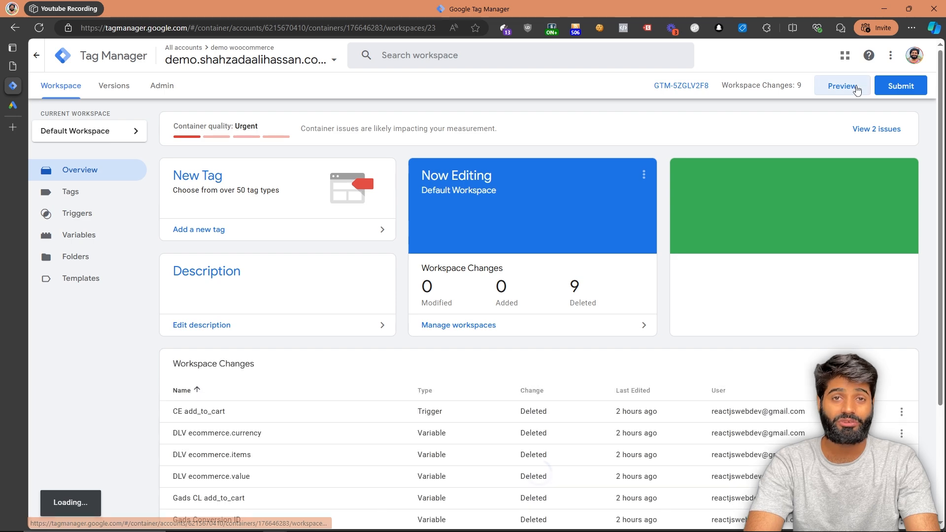
left_click(857, 90)
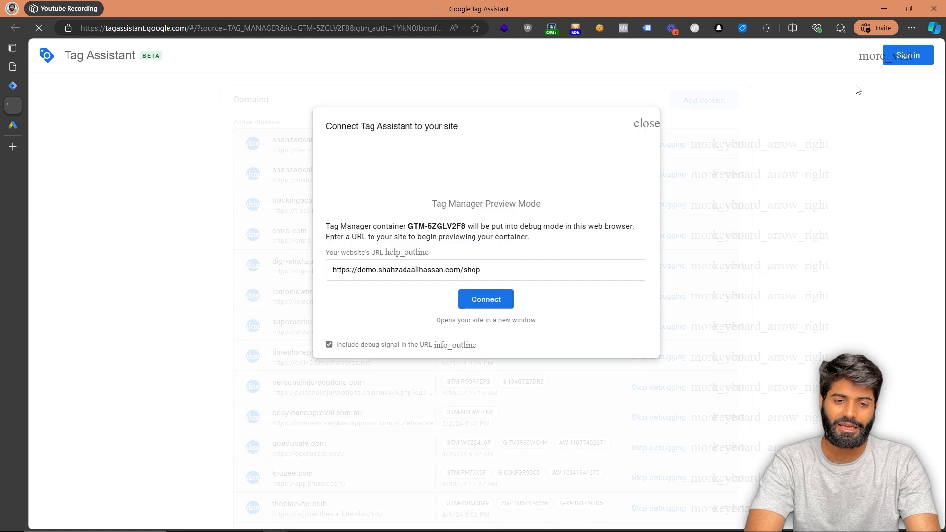
left_click(498, 302)
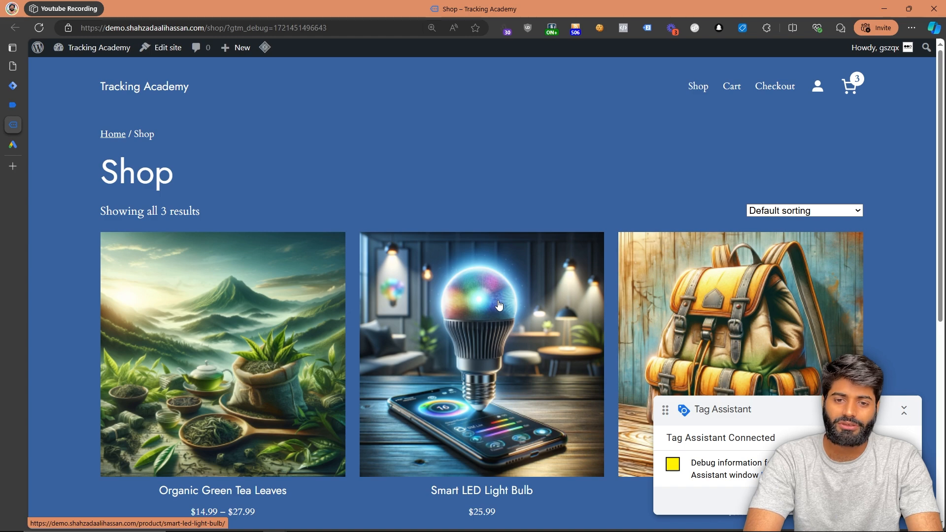
Inspect the first Google Tag Manager tag on the shop page with Tag Assistant Legacy and check its container ID
left_click(648, 27)
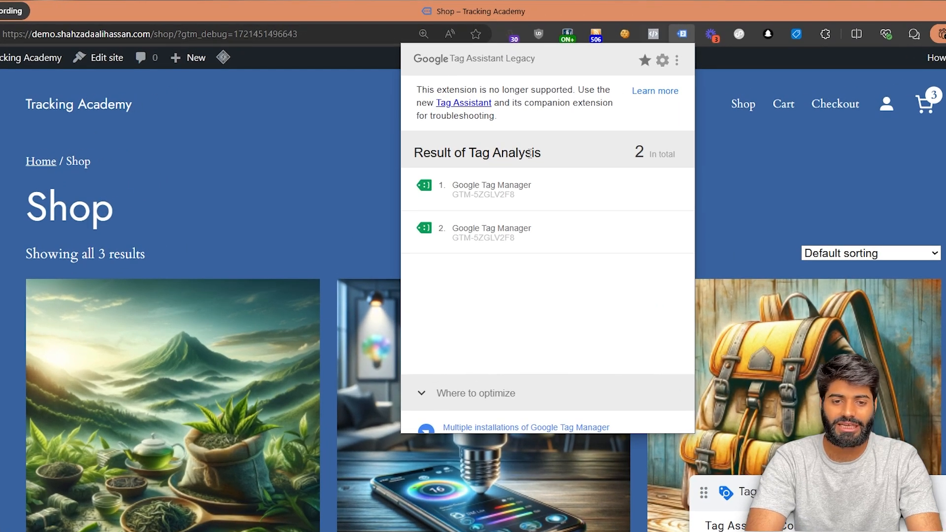
left_click(477, 196)
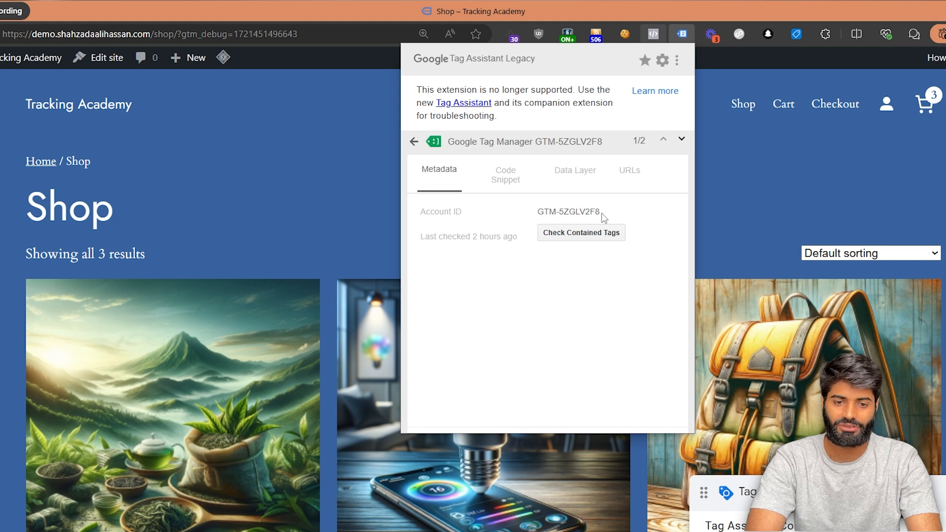
left_click_drag(602, 217, 527, 217)
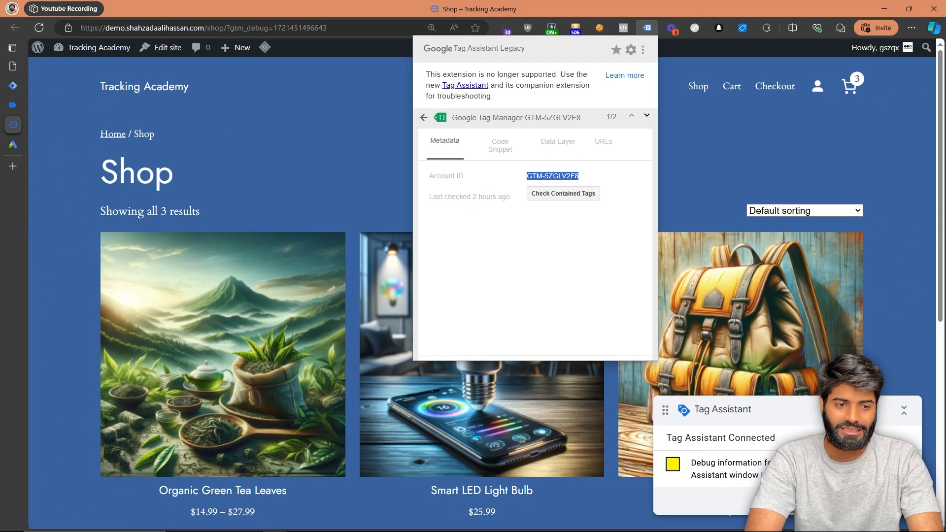
Return to the Tag Assistant debug session, dismiss the connection dialog and view the Shop page's container details
left_click(13, 106)
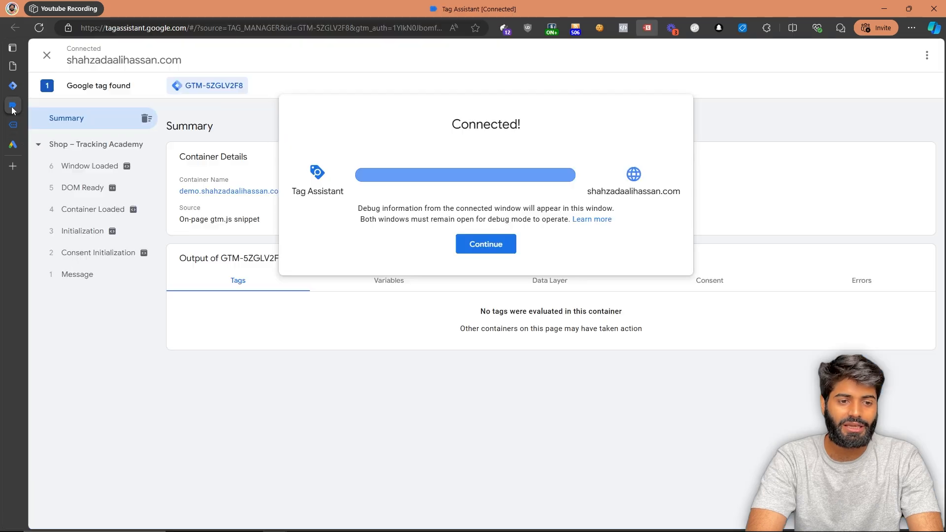
left_click(97, 152)
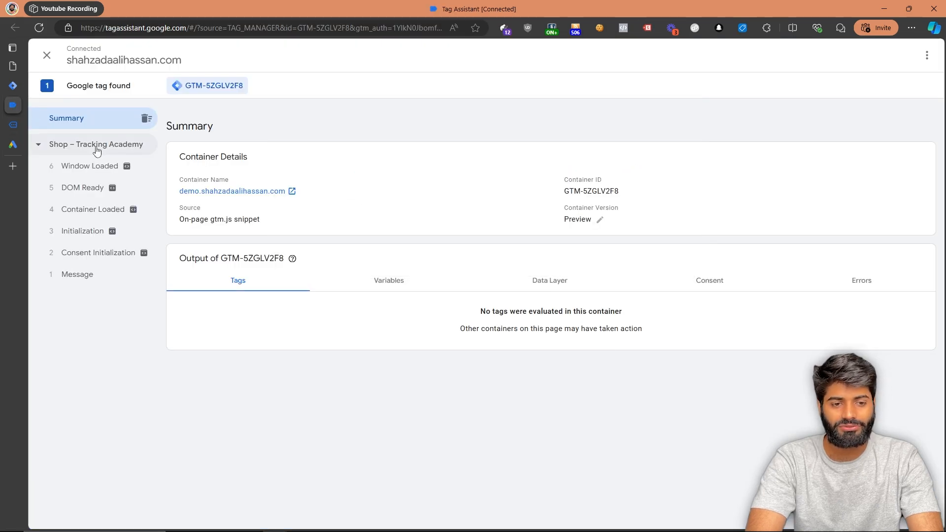
left_click(97, 151)
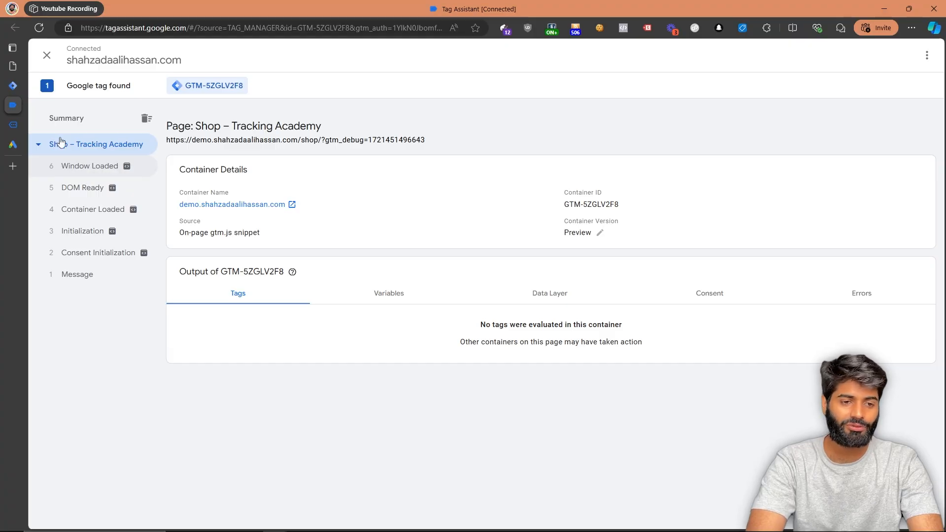
In the WordPress plugin options, enable Track e-commerce in the WooCommerce integration settings
left_click(11, 66)
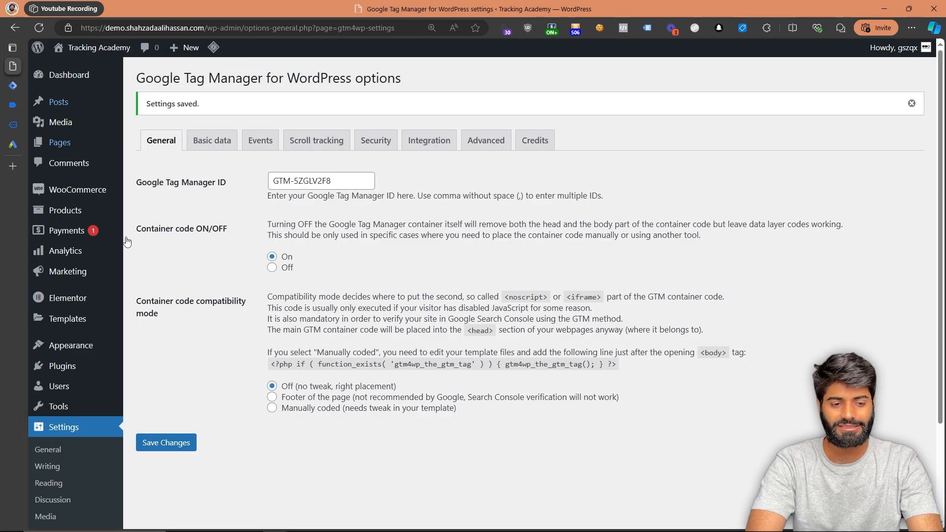
scroll(69, 459, "down", 2)
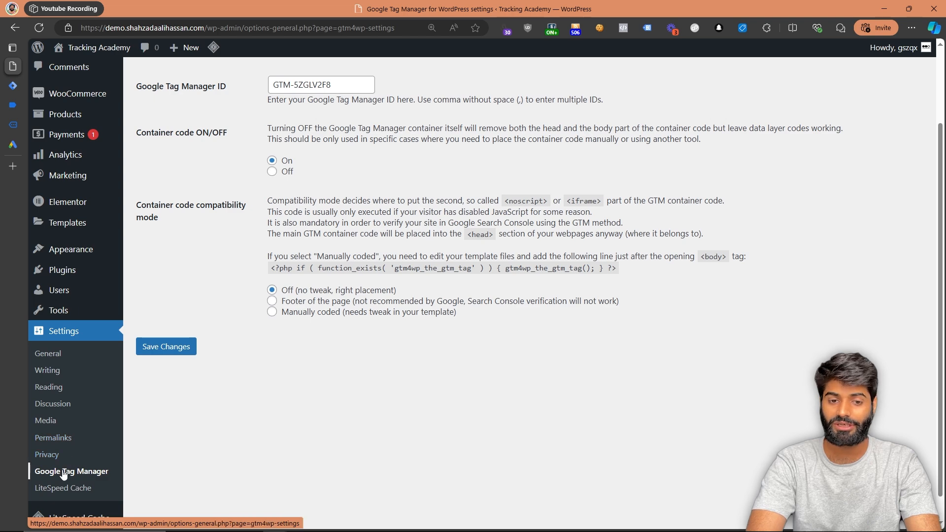
scroll(386, 246, "up", 2)
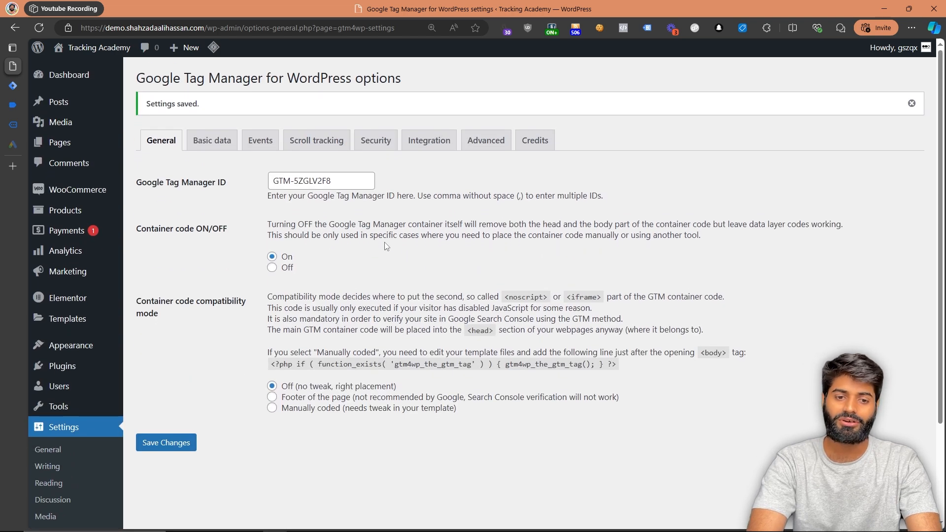
left_click(428, 141)
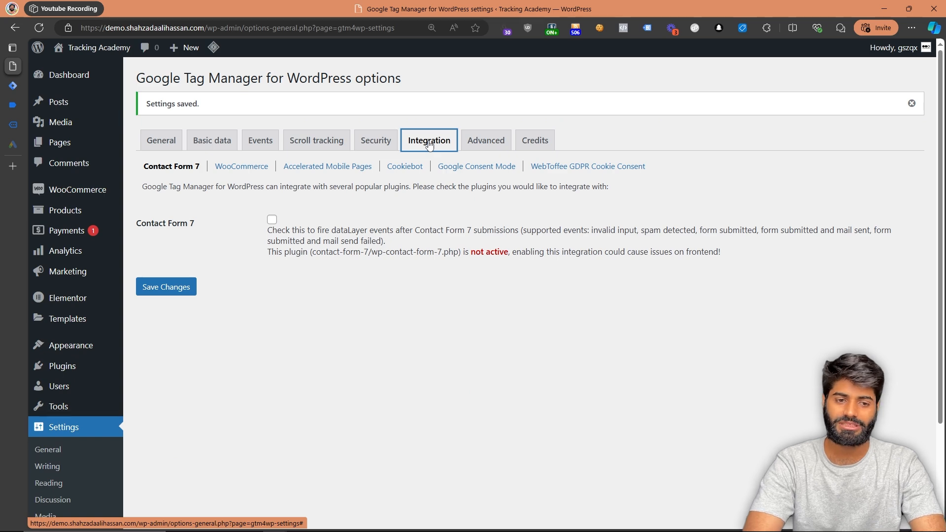
left_click(251, 168)
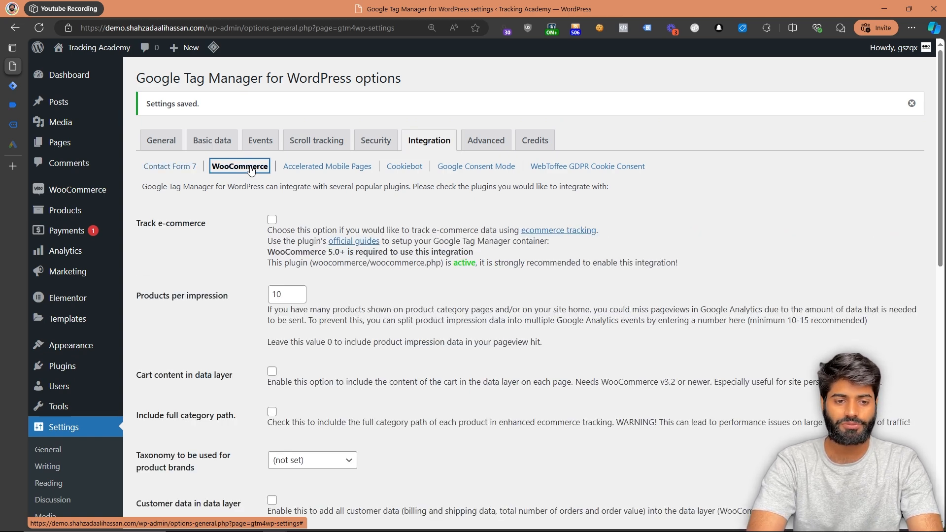
left_click(272, 220)
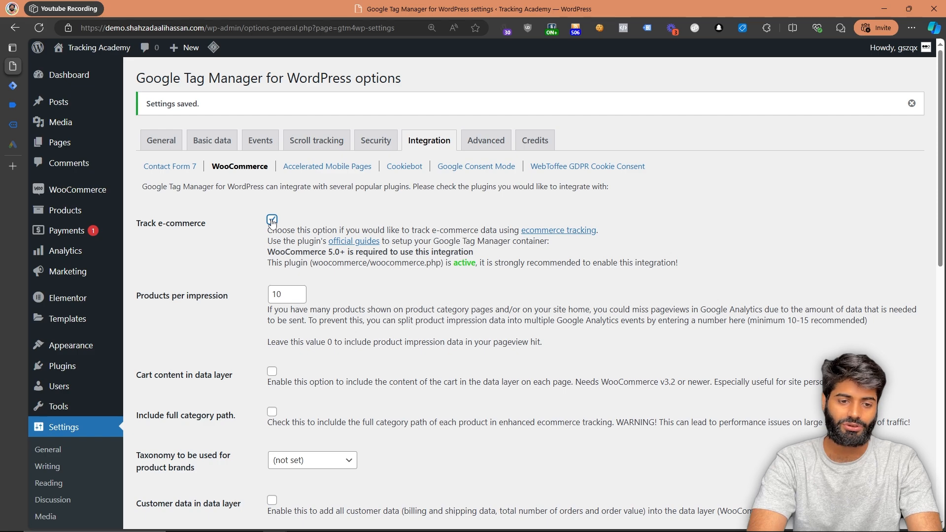
Enable clearing the ecommerce object before each new event and save the WooCommerce integration changes
scroll(272, 222, "down", 10)
scroll(273, 384, "up", 1)
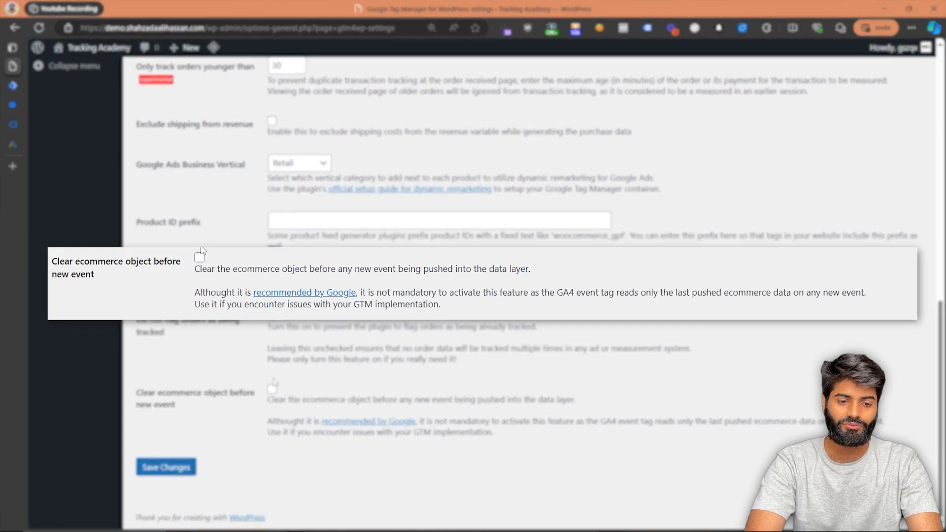
left_click(272, 387)
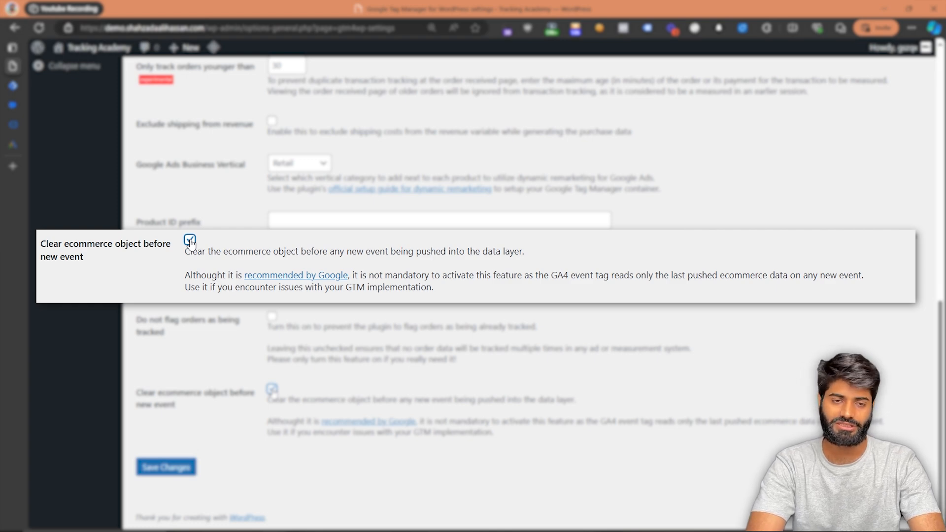
left_click(165, 467)
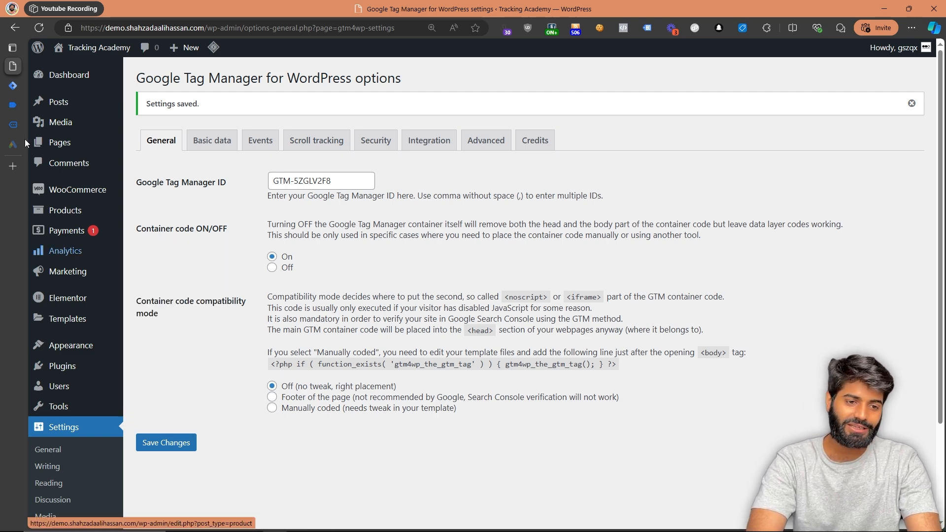
On the store's Shop page, open the cart, view the full cart page and proceed to checkout
left_click(16, 126)
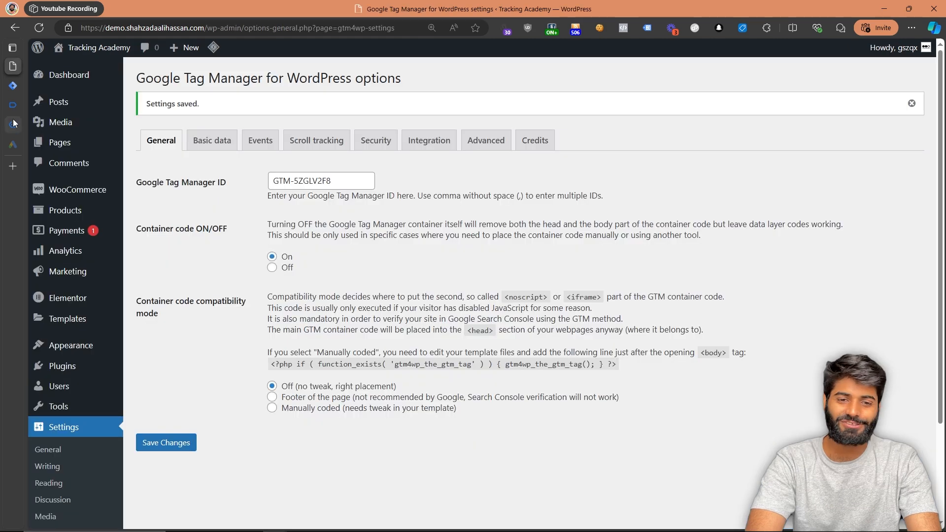
left_click(15, 128)
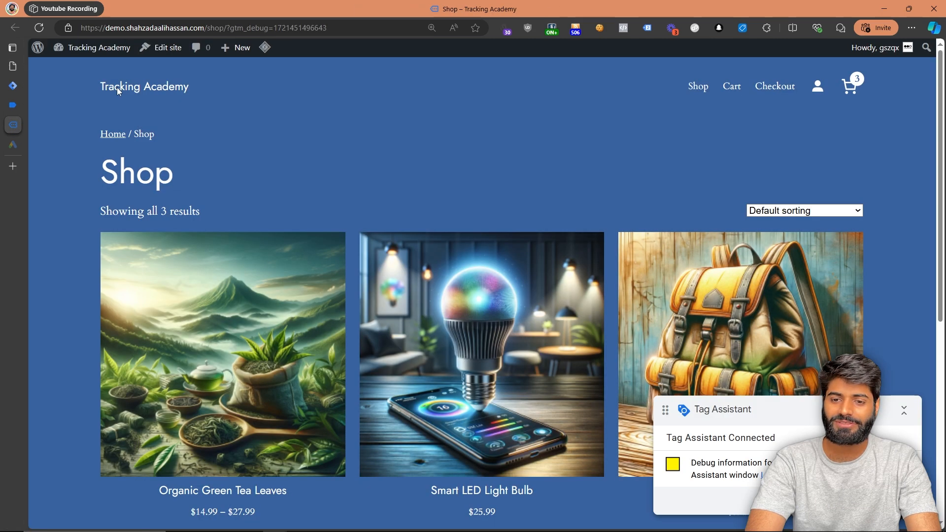
left_click(852, 89)
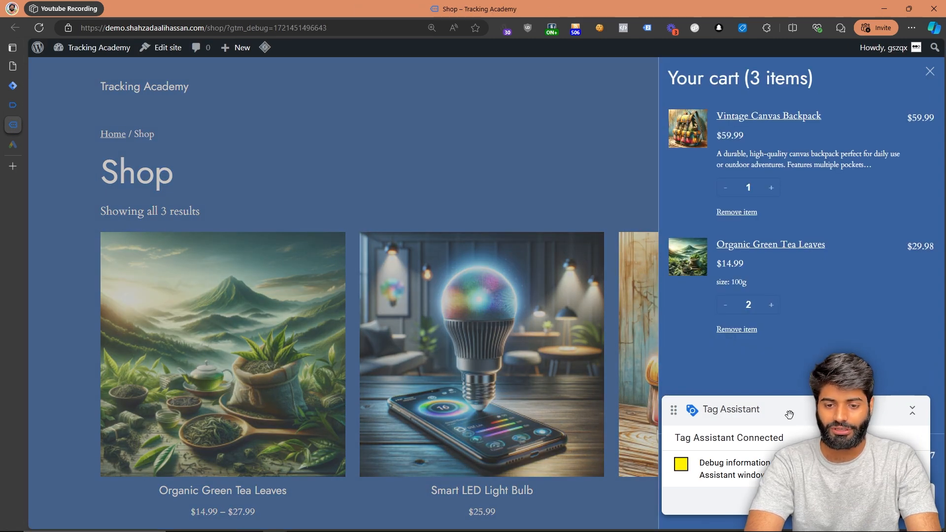
left_click_drag(790, 415, 461, 331)
left_click(705, 503)
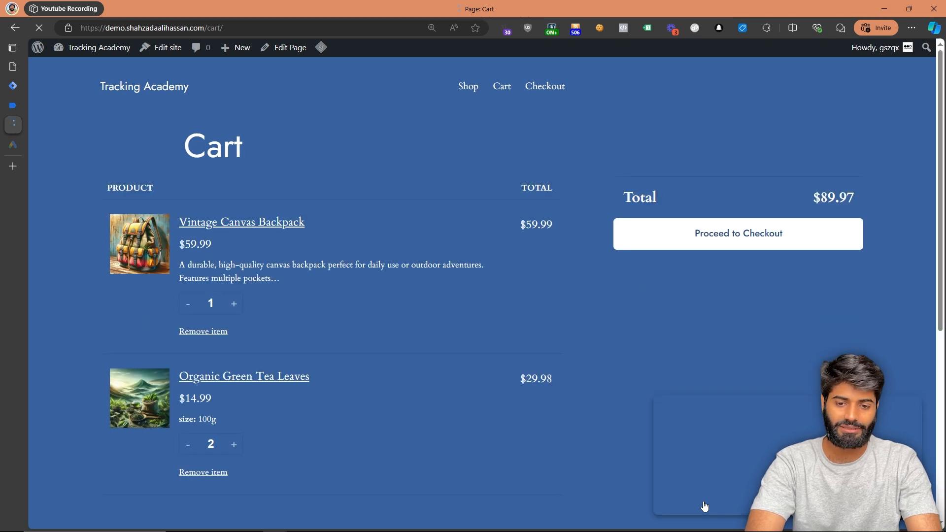
scroll(690, 340, "down", 4)
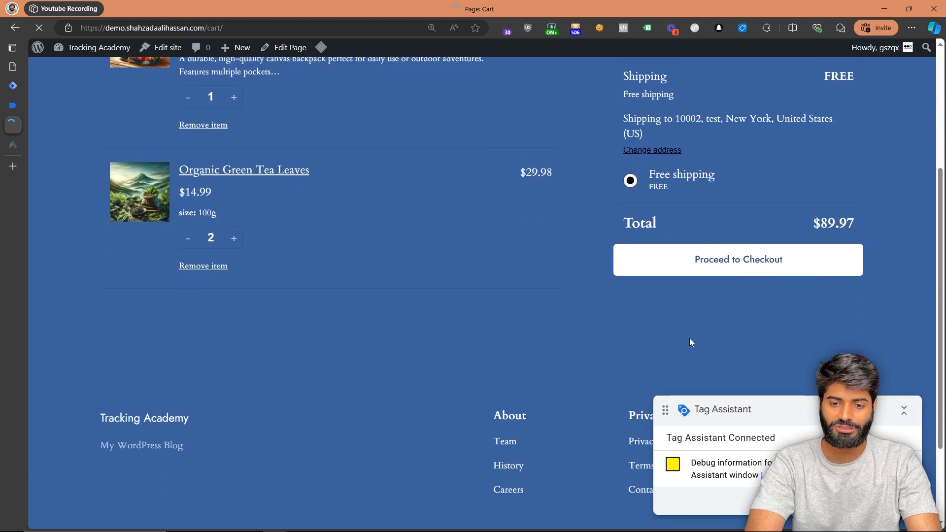
left_click(747, 271)
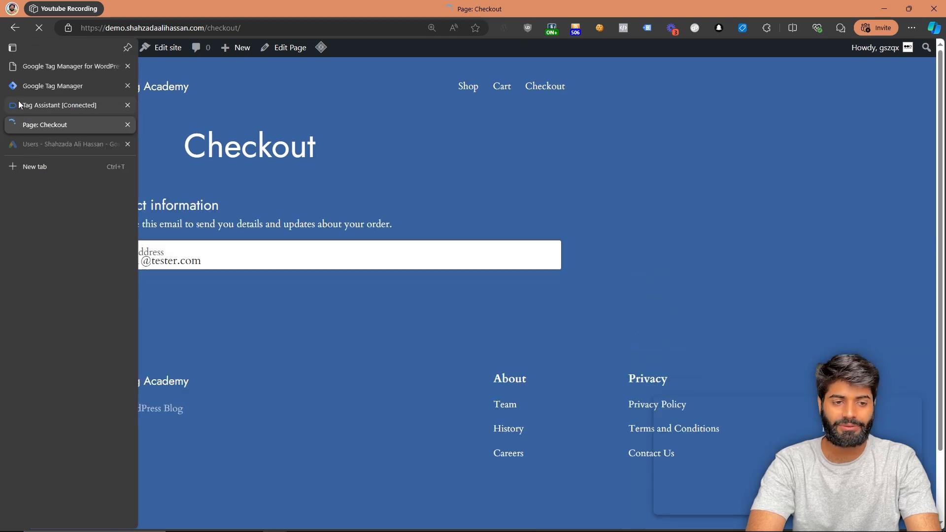
In Tag Assistant, open the begin_checkout event under the Checkout page and expand its API call
left_click(19, 104)
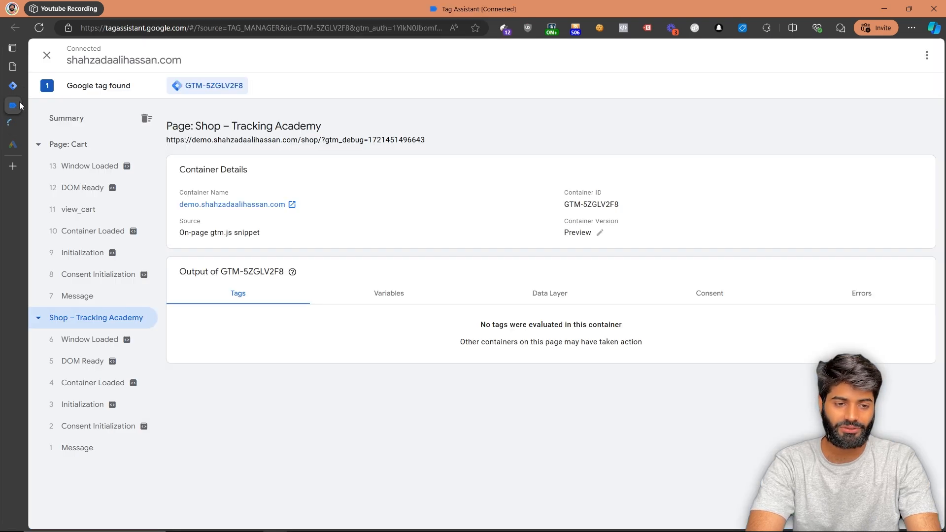
left_click(88, 151)
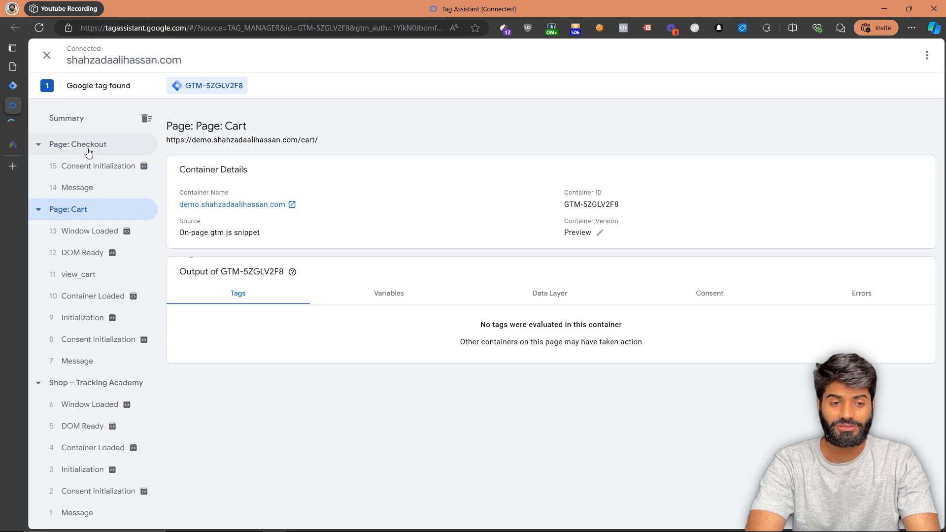
left_click(88, 151)
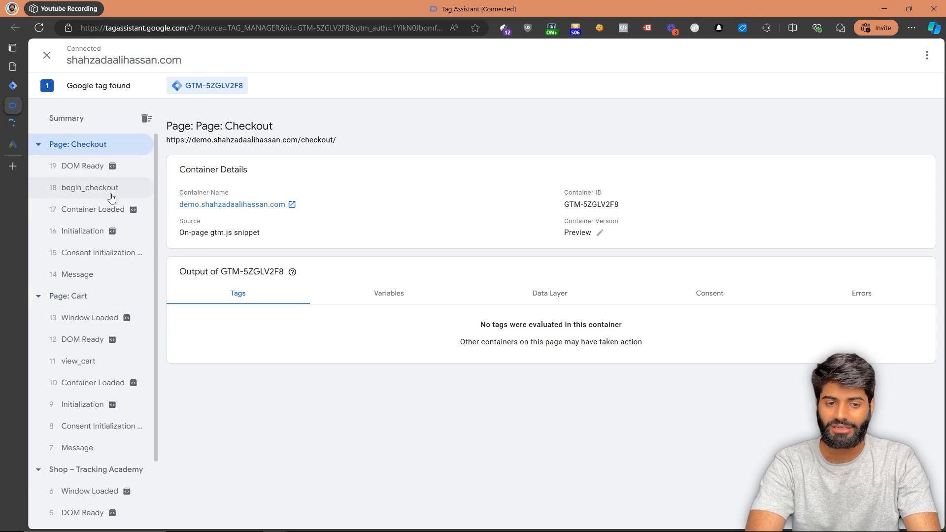
left_click(111, 197)
left_click(916, 186)
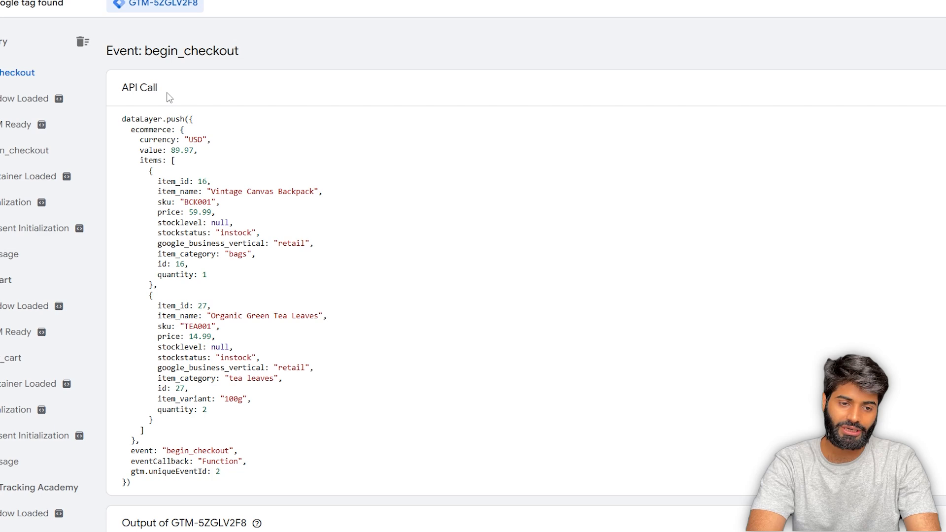
Examine the currency, value and items array in the begin_checkout event's data layer push
left_click_drag(209, 157, 171, 157)
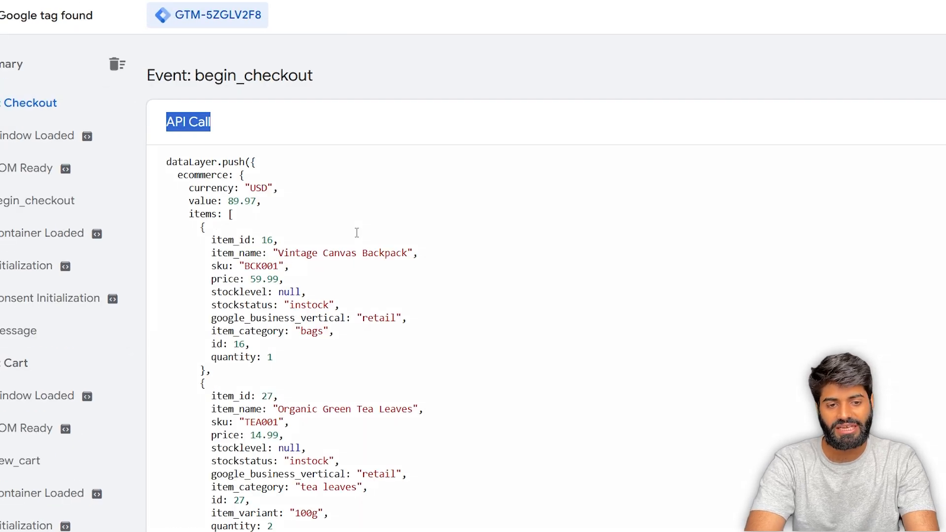
scroll(275, 177, "down", 2)
scroll(385, 256, "down", 1)
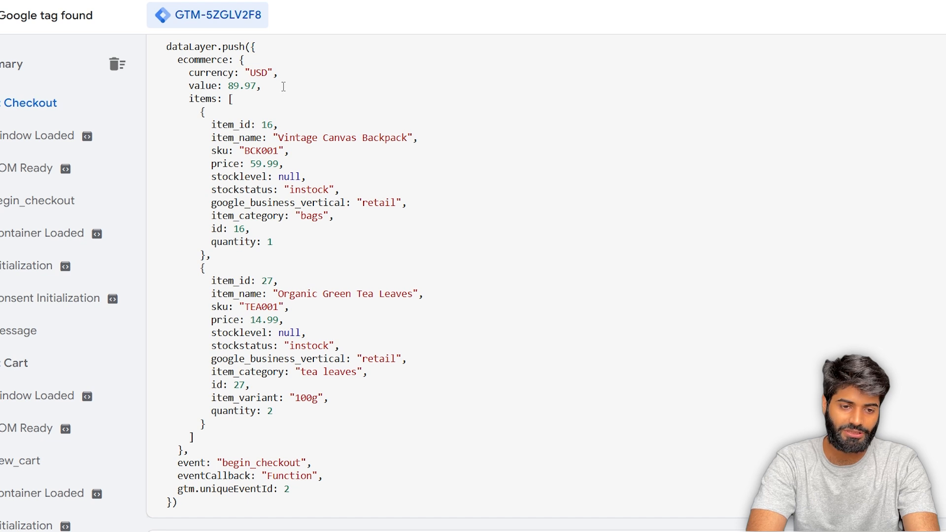
left_click_drag(278, 72, 173, 78)
left_click_drag(261, 86, 200, 440)
left_click(189, 98)
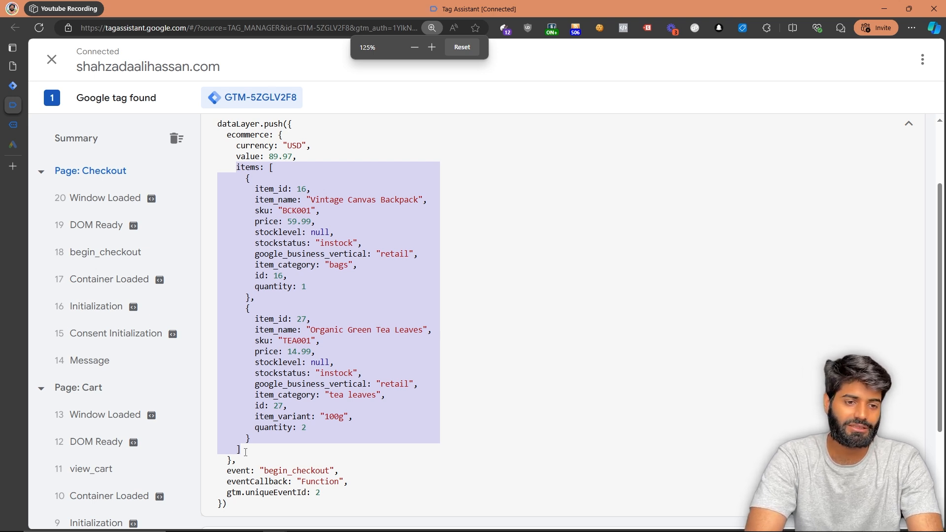
Switch to Google Ads and start a new website conversion action from the conversions summary
mouse_move(5, 212)
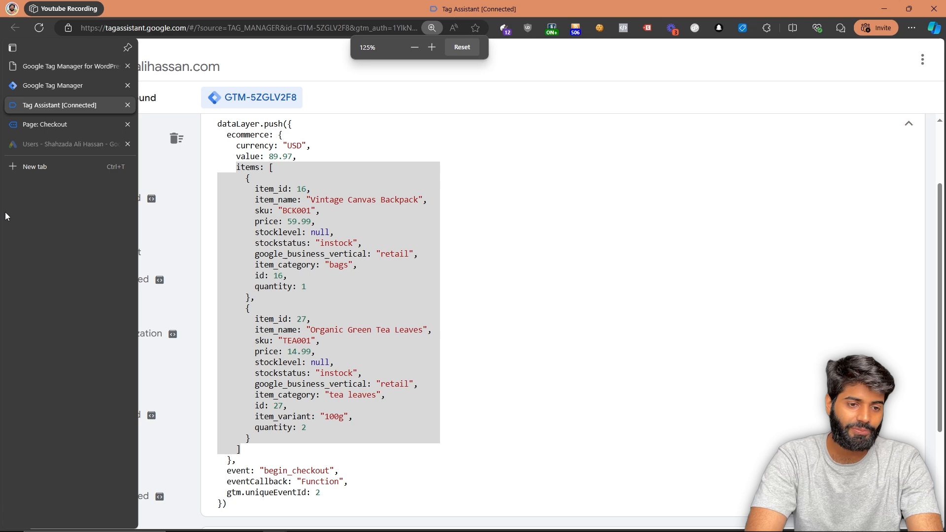
left_click(26, 145)
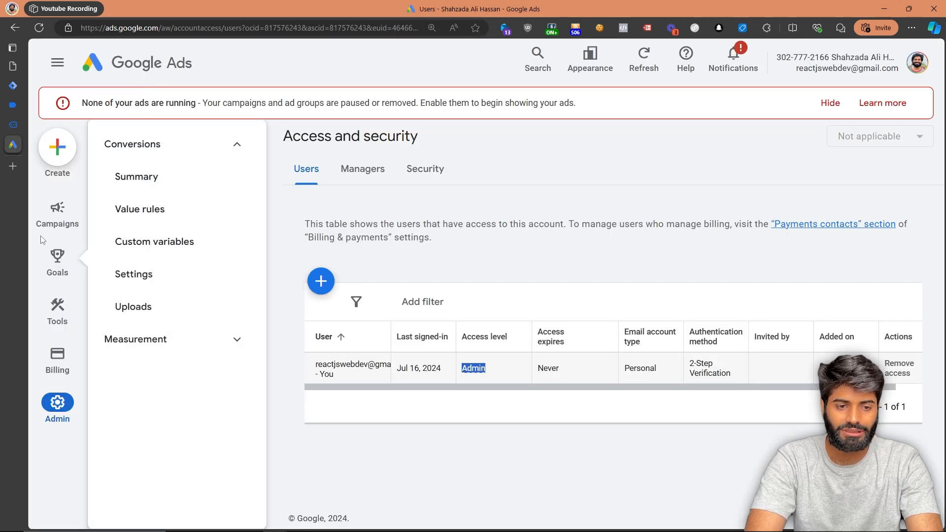
left_click(148, 190)
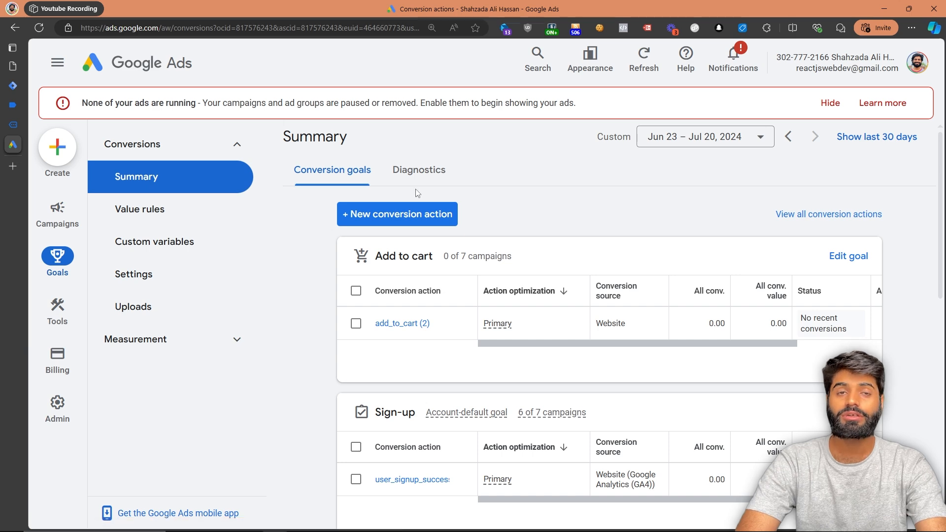
left_click(404, 223)
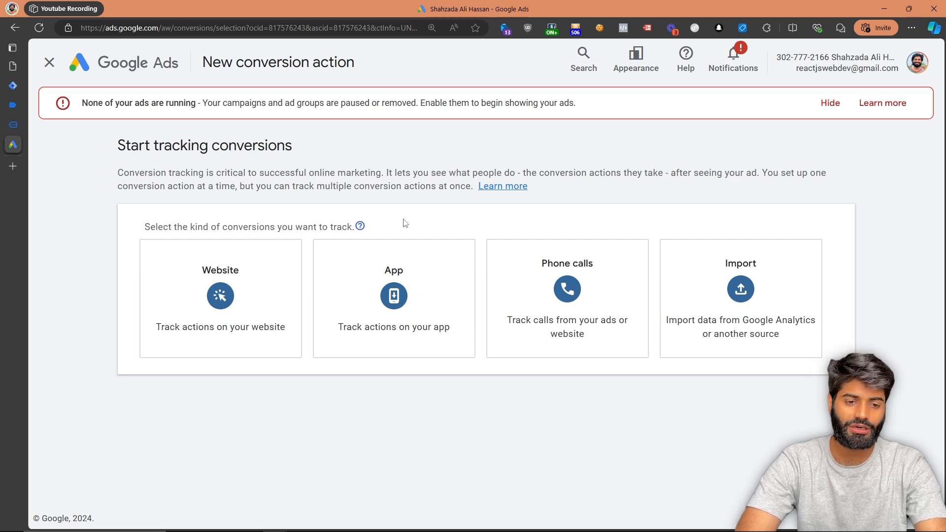
left_click(263, 312)
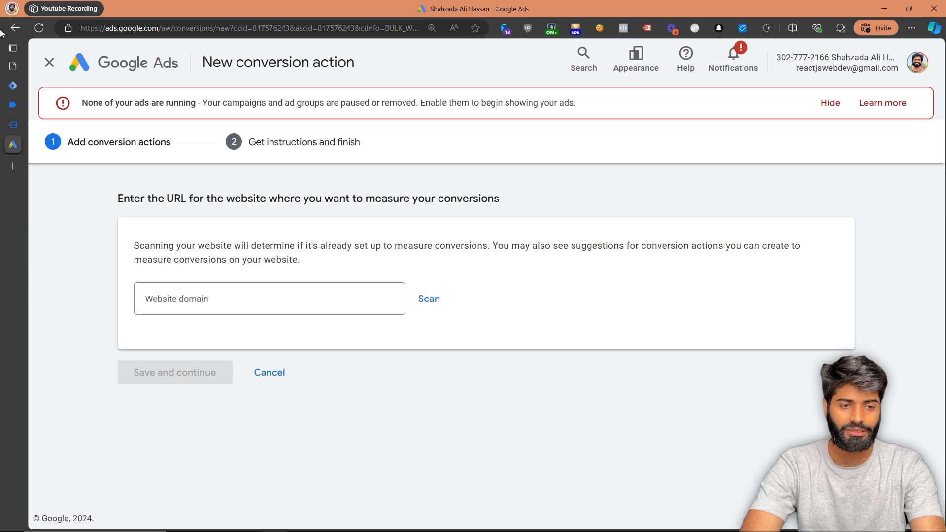
Copy the store's checkout page URL, enter it as the website domain in Google Ads and scan it
left_click(13, 124)
left_click(118, 28)
key("ctrl+c")
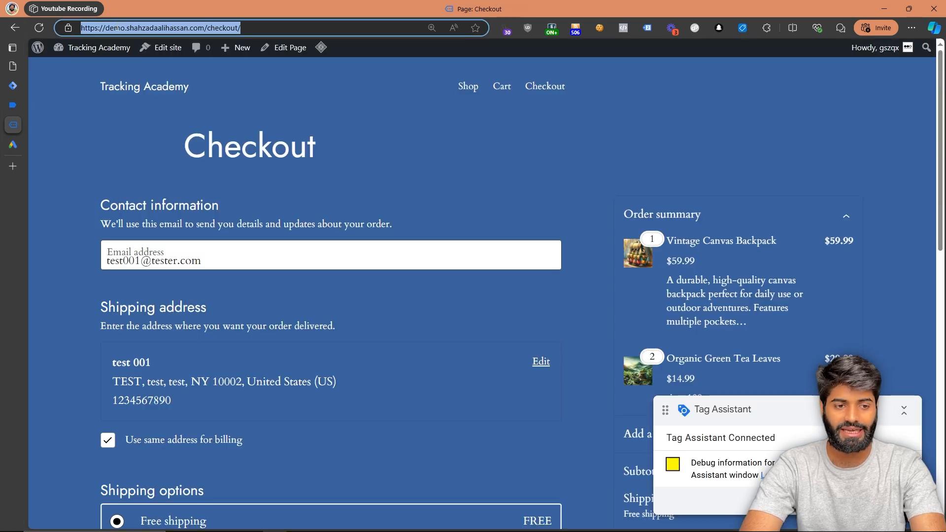
left_click(13, 144)
left_click(223, 294)
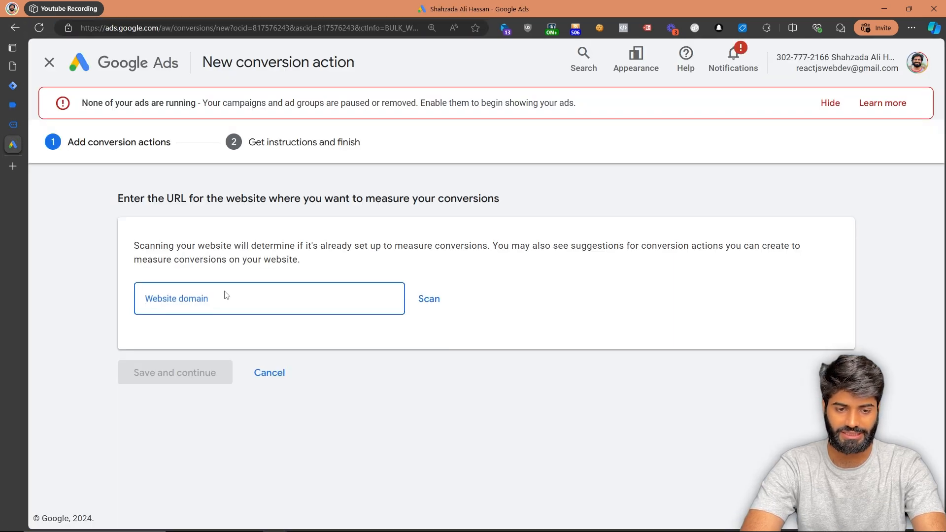
key("ctrl+v")
left_click(424, 295)
scroll(424, 295, "down", 3)
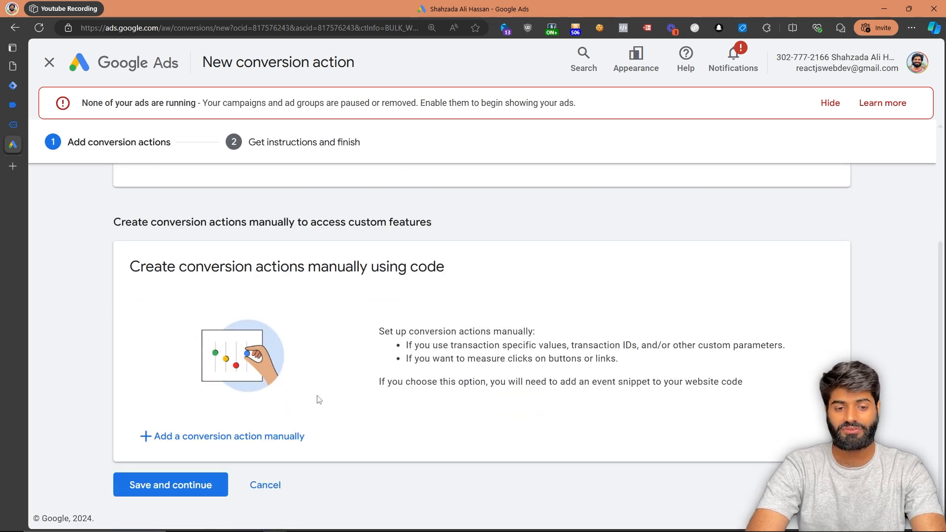
Add a conversion action manually with the goal category Begin checkout and review its action optimization options
left_click(257, 443)
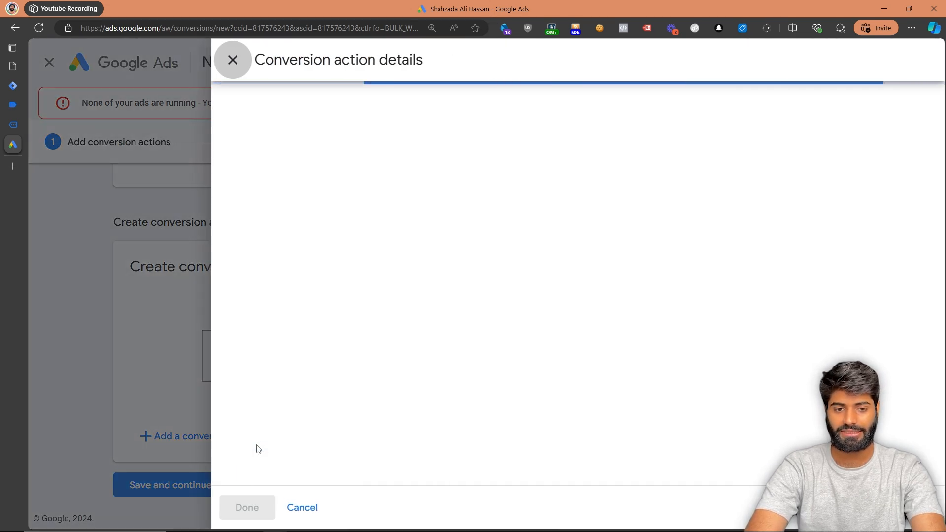
left_click(482, 244)
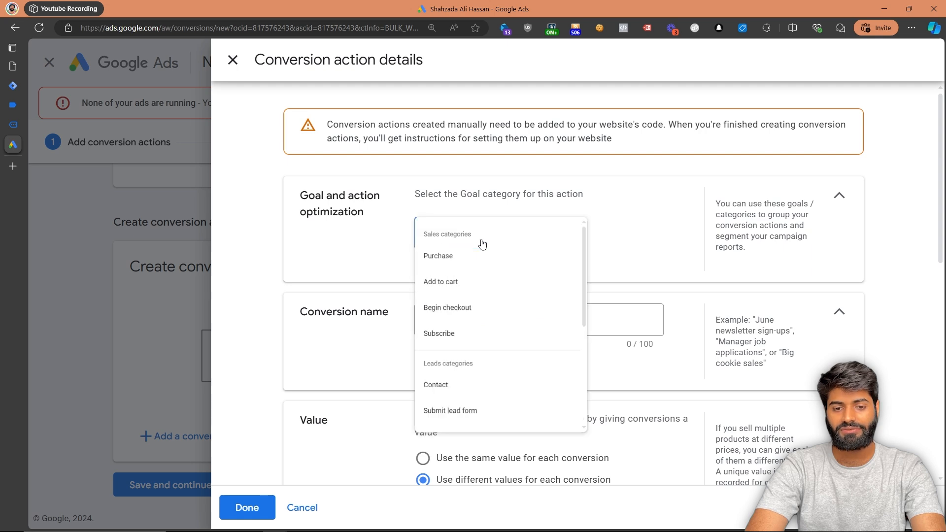
left_click(475, 331)
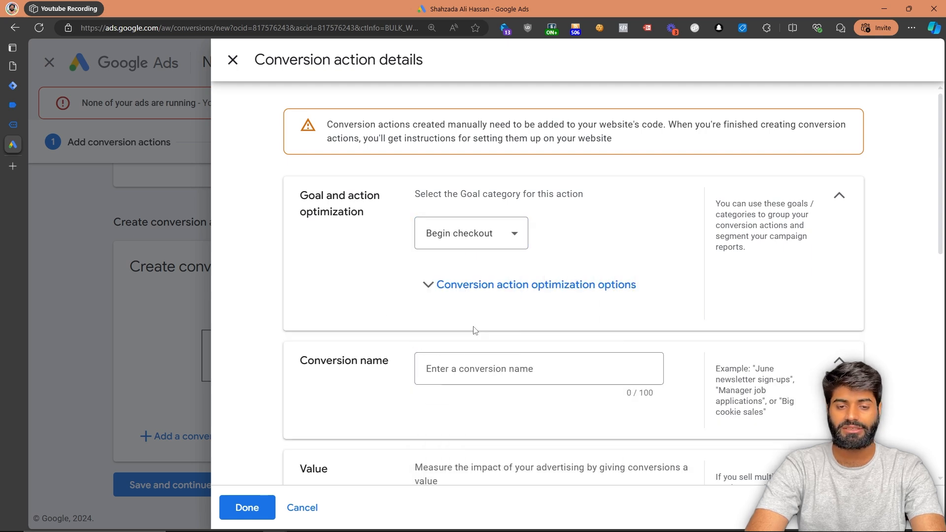
left_click(468, 285)
scroll(456, 288, "down", 2)
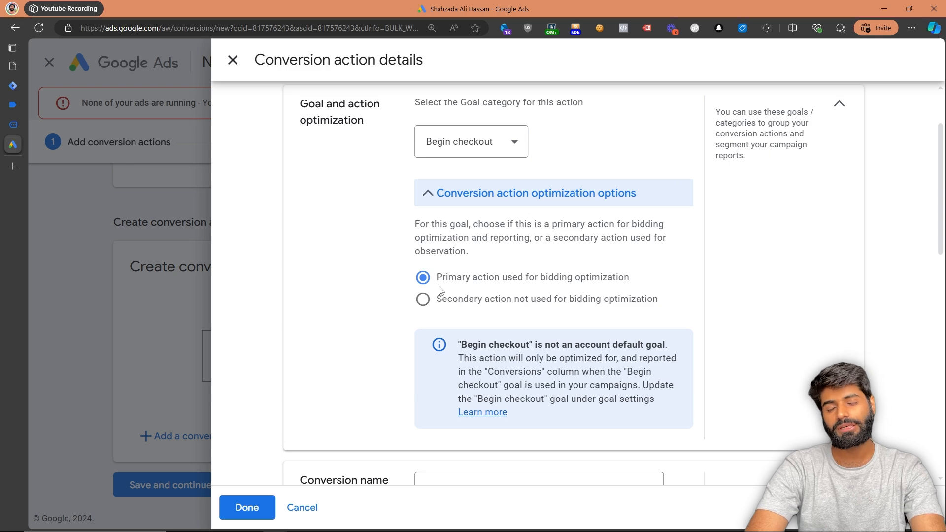
scroll(440, 286, "down", 4)
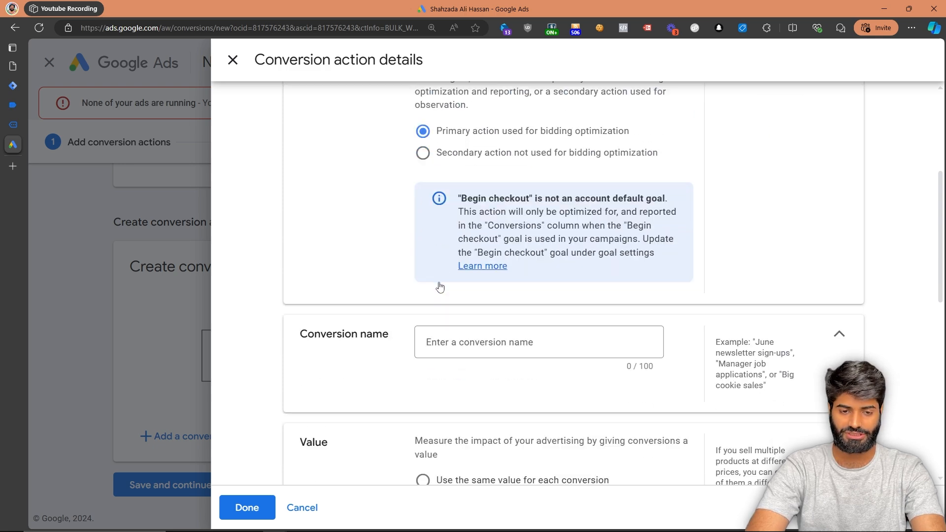
Name the conversion begin_checkout and complete its details, keeping different values for each conversion and a count of Every
left_click(444, 280)
type("be")
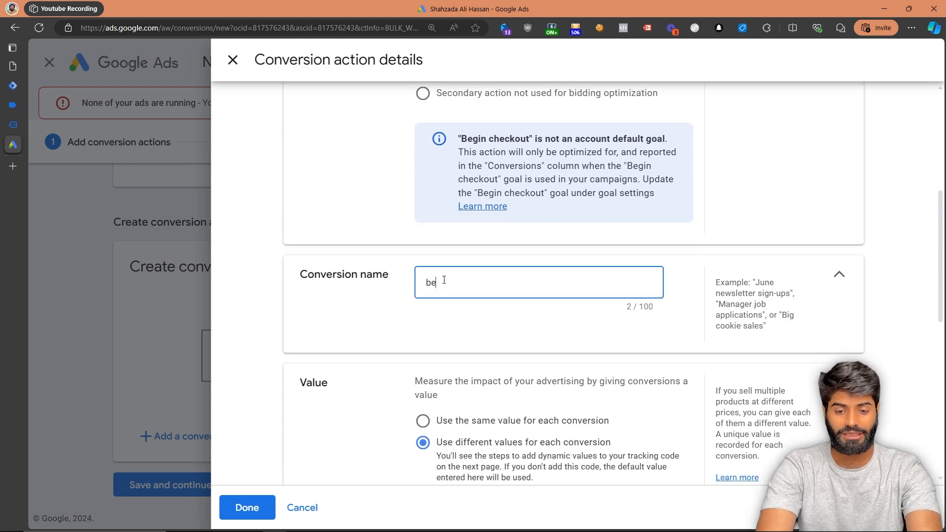
type("gin_checkout")
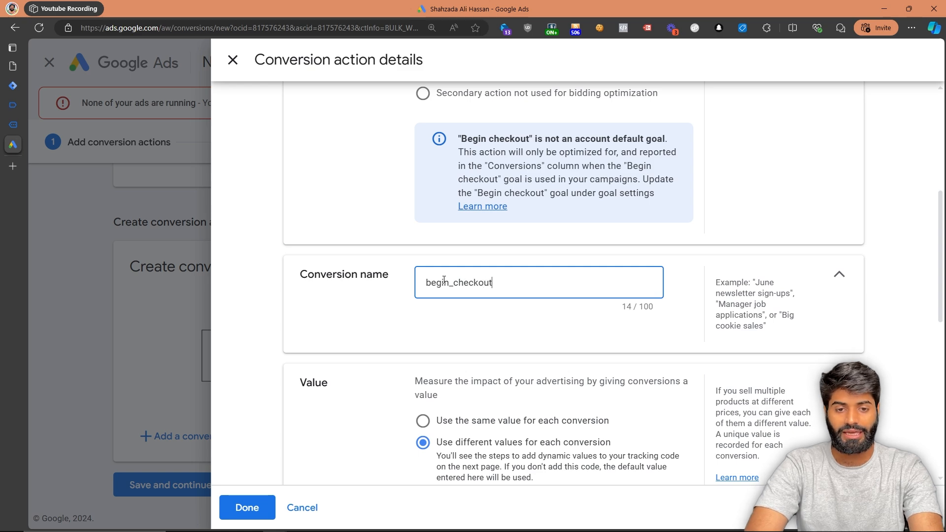
scroll(444, 280, "down", 5)
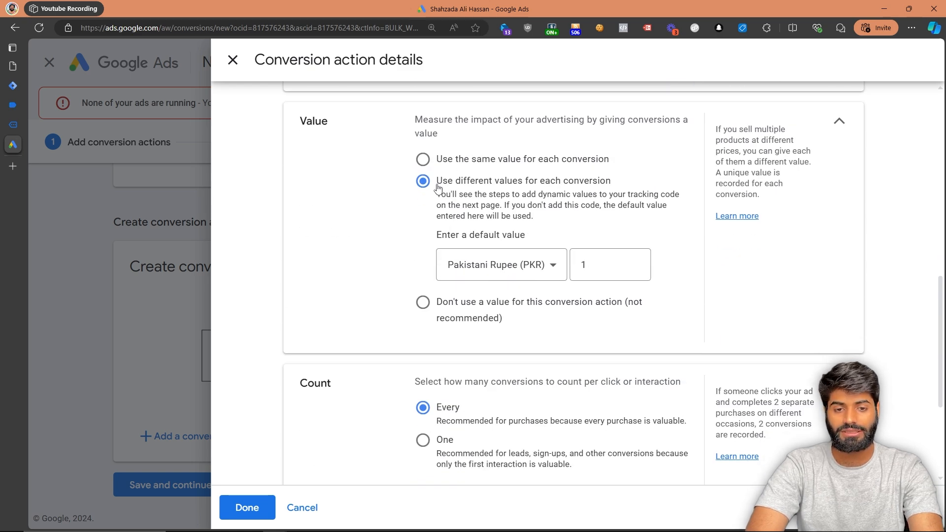
left_click_drag(436, 181, 619, 189)
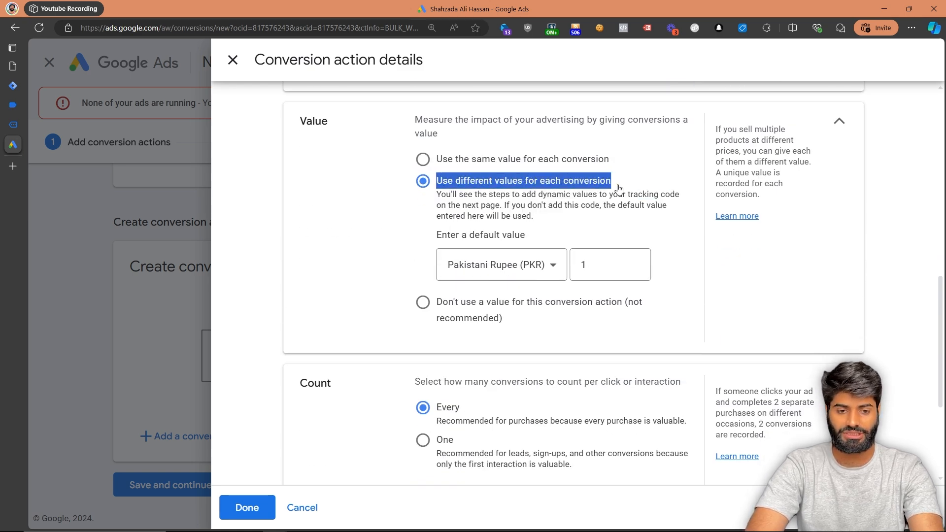
scroll(619, 188, "down", 4)
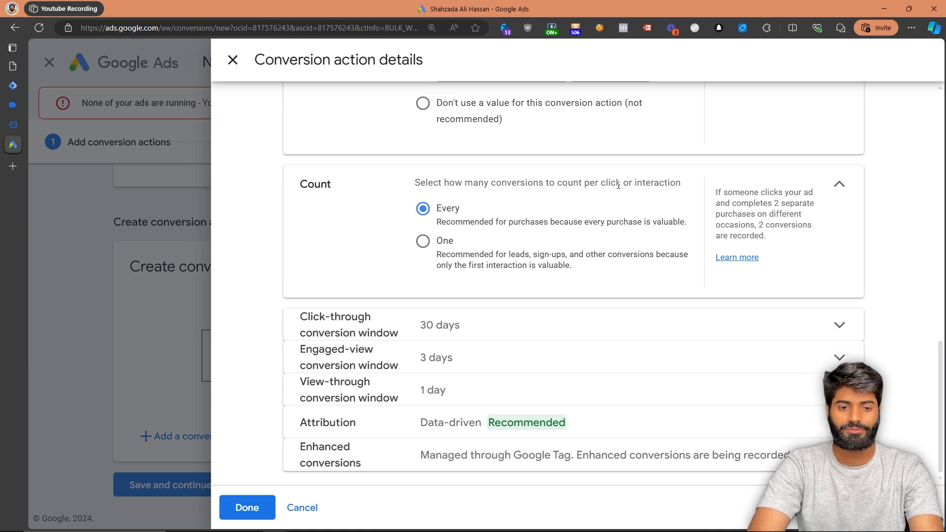
left_click(248, 517)
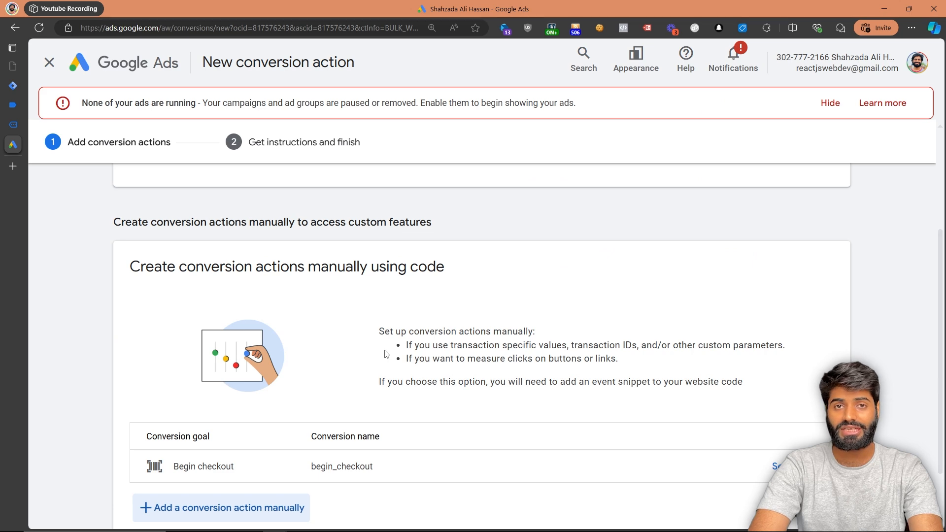
Save the conversion action and view its Google Tag Manager instructions, highlighting the conversion ID and the begin_checkout conversion label
scroll(387, 353, "down", 2)
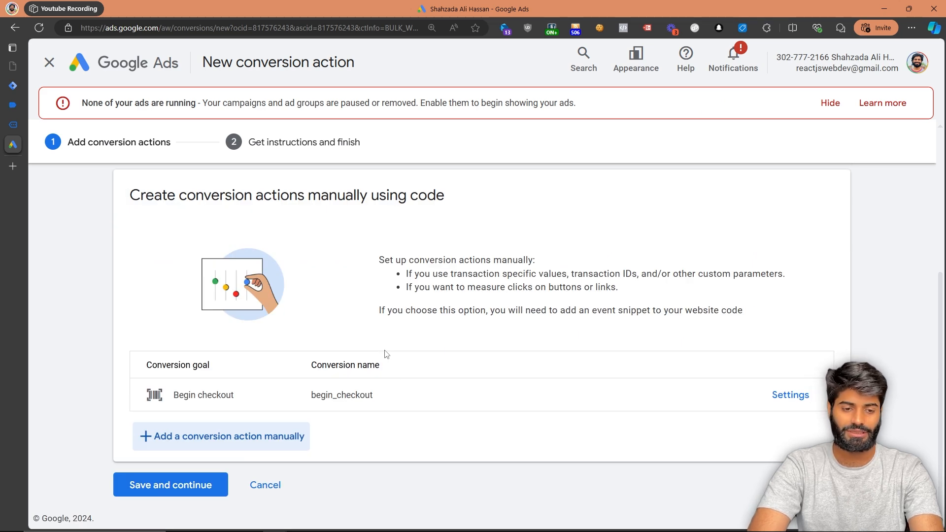
left_click(211, 486)
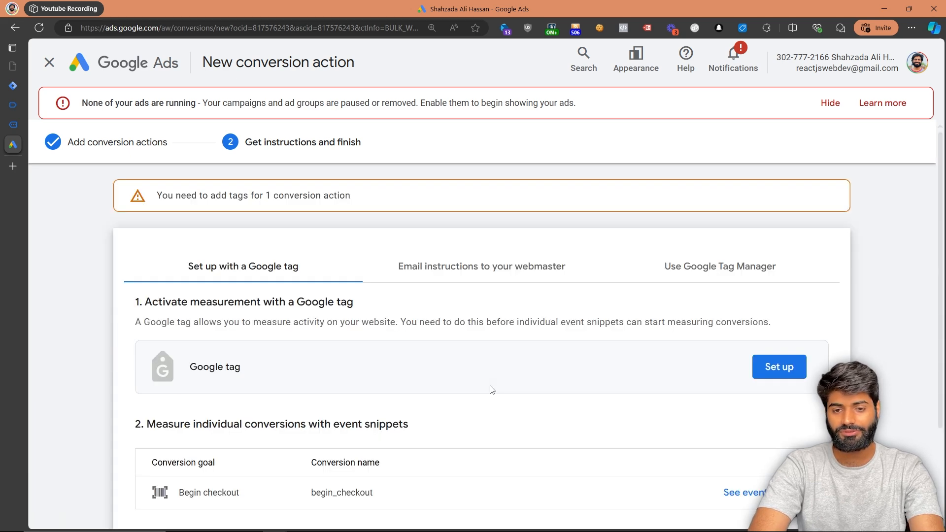
left_click(712, 266)
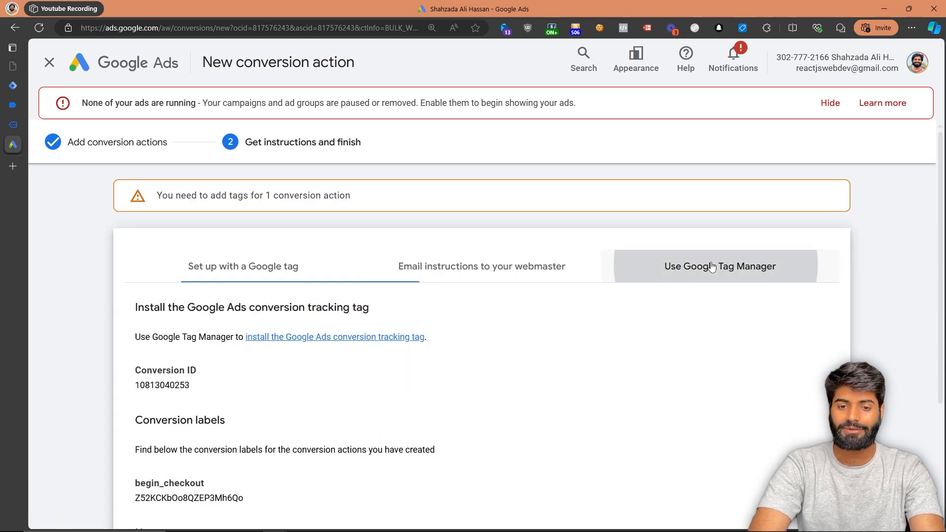
scroll(712, 266, "down", 2)
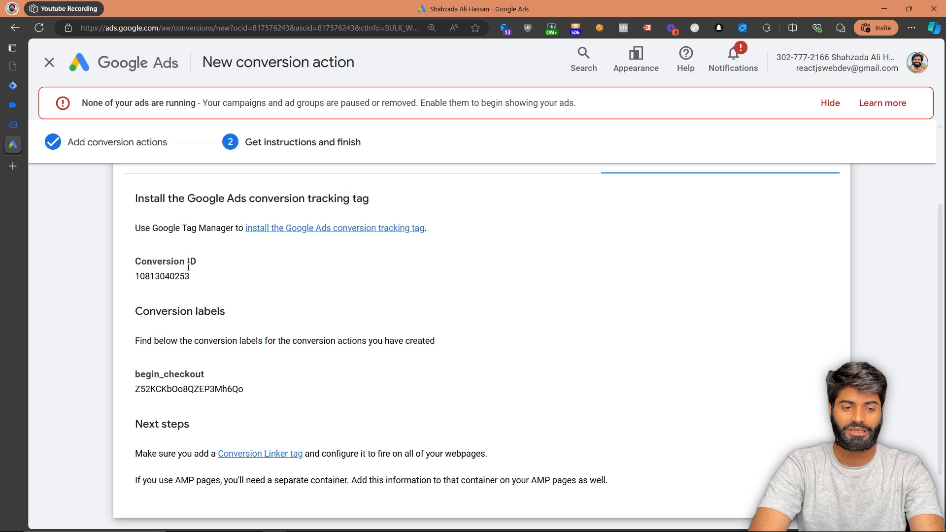
double_click(177, 277)
double_click(208, 389)
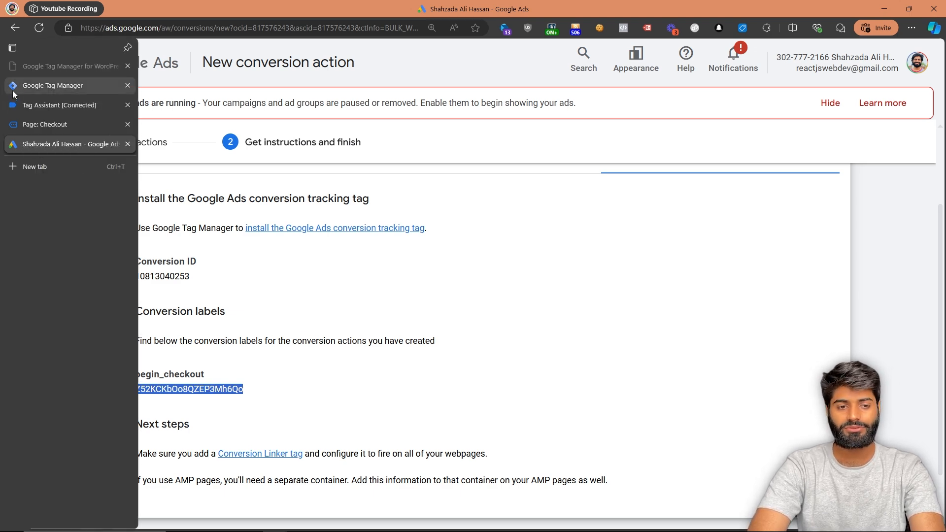
Switch to Google Tag Manager and create a Conversion Linker tag that fires on the All Pages trigger
left_click(12, 92)
left_click(79, 193)
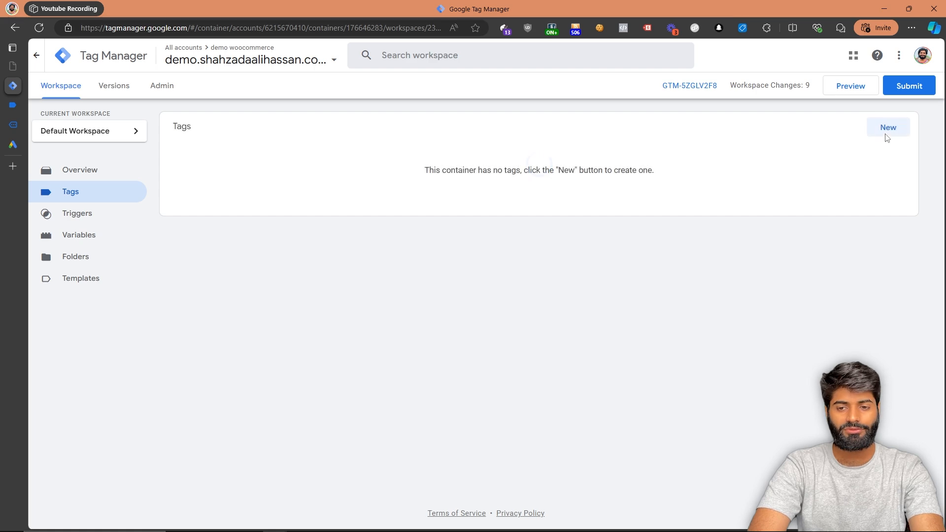
left_click(886, 129)
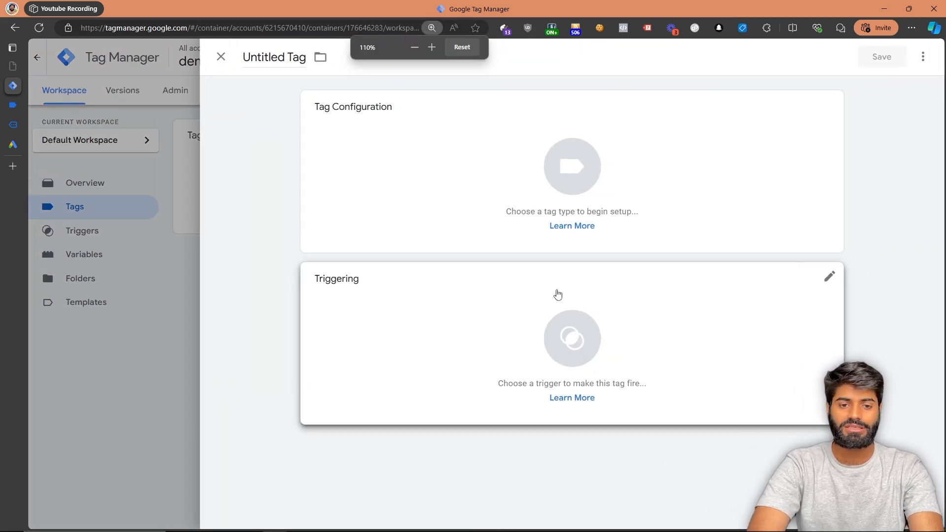
left_click(558, 295)
left_click(389, 120)
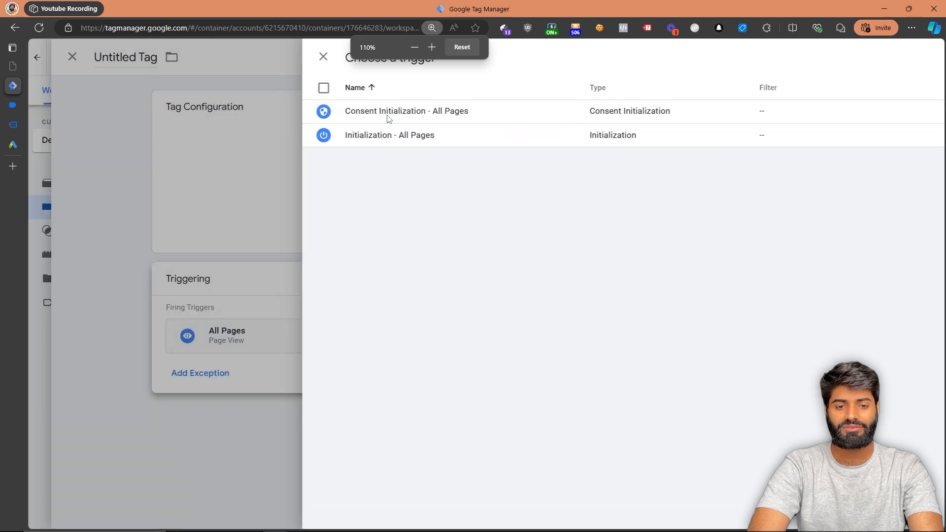
left_click(414, 183)
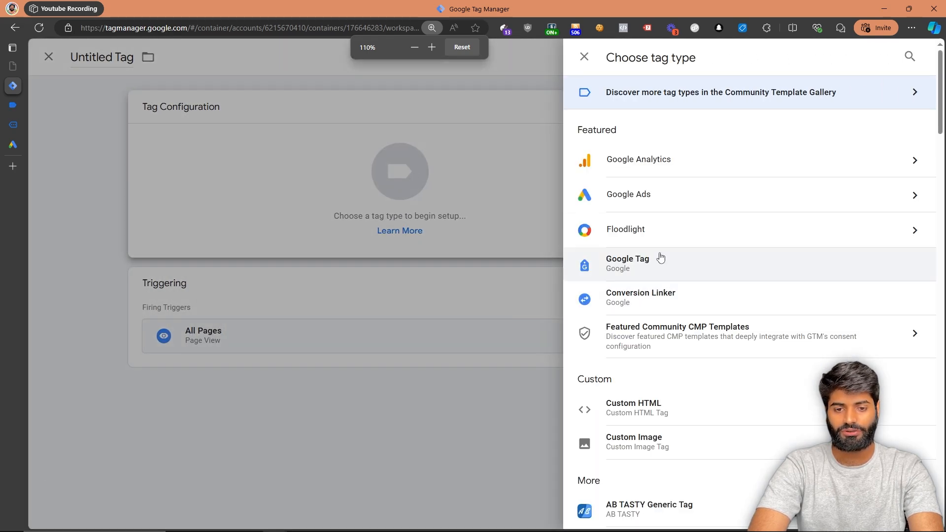
left_click(643, 194)
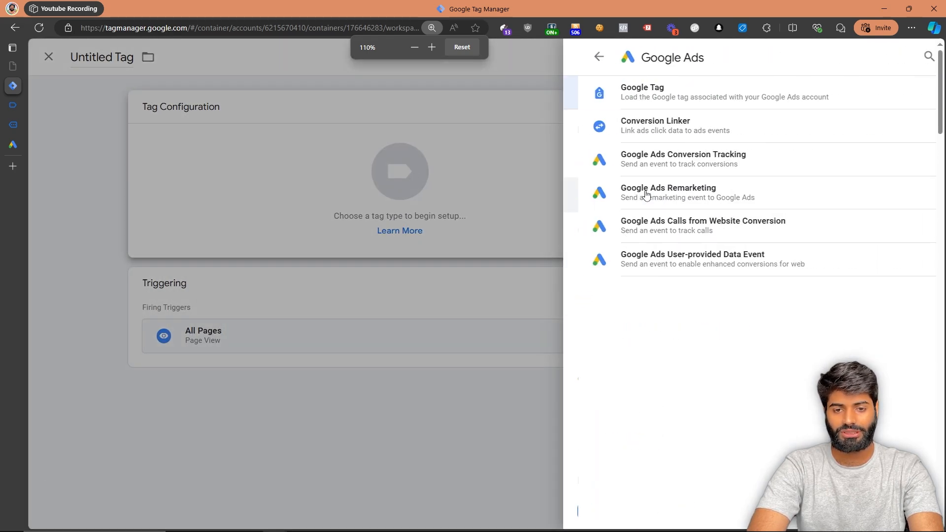
left_click(652, 139)
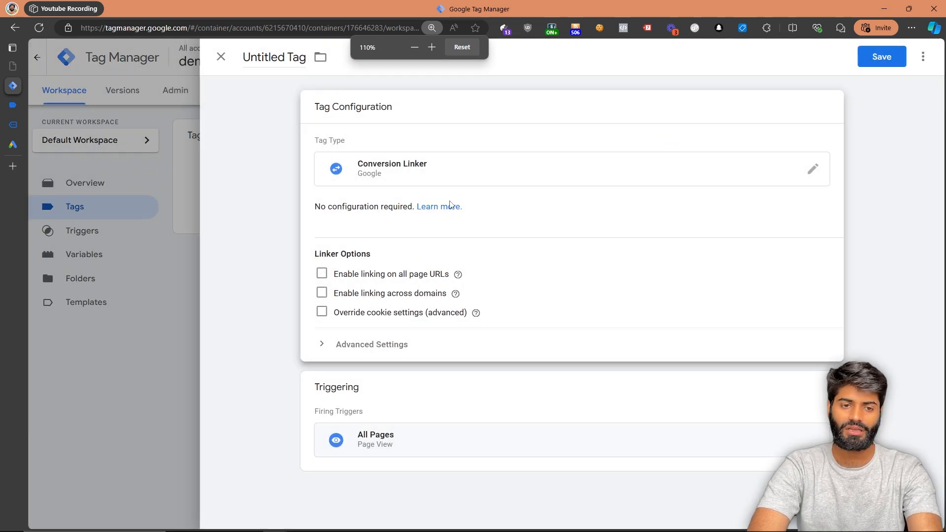
Name the tag Gads Conversion Link, save it and reset the page zoom
left_click(285, 58)
key("ctrl+a")
type("Ga")
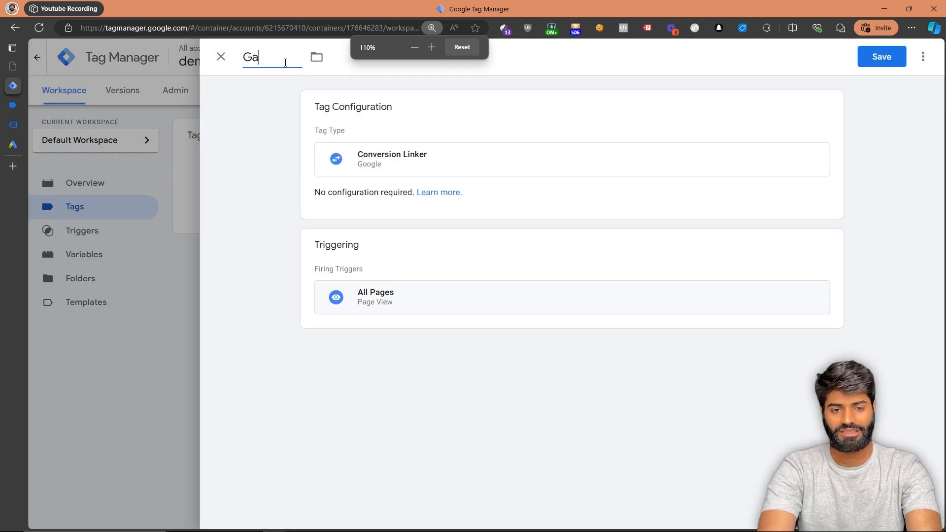
type("ds Con")
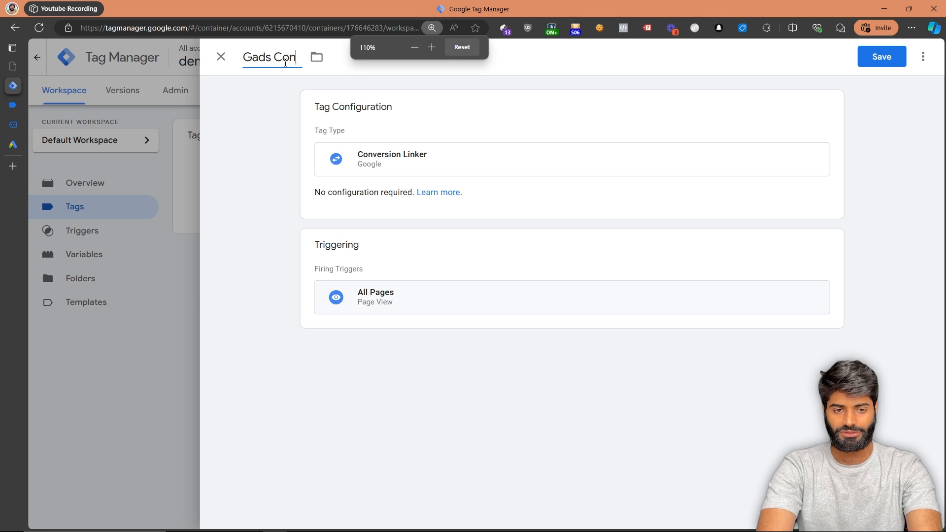
type("version Link")
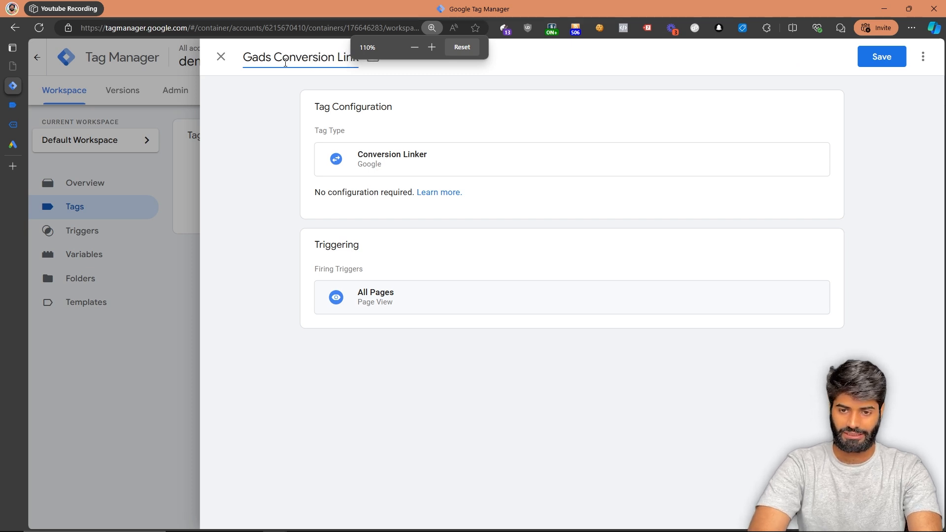
left_click(867, 62)
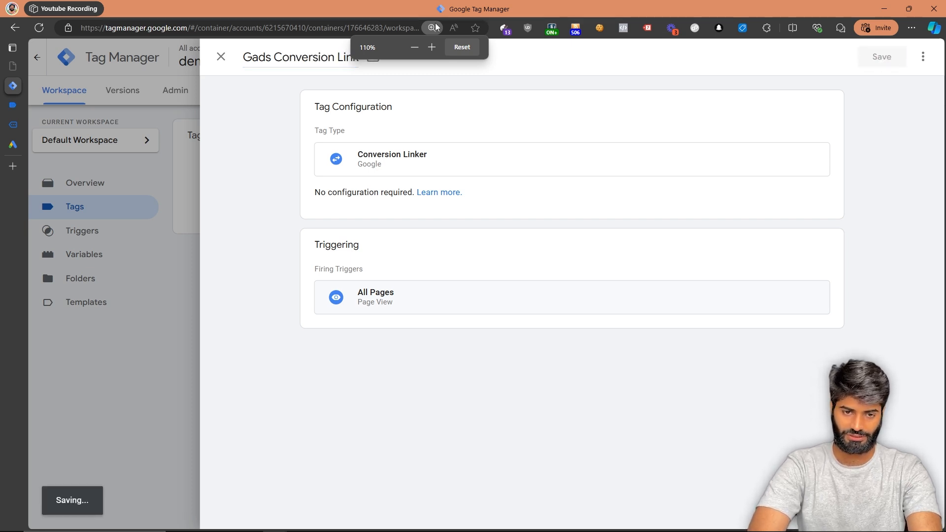
left_click(462, 47)
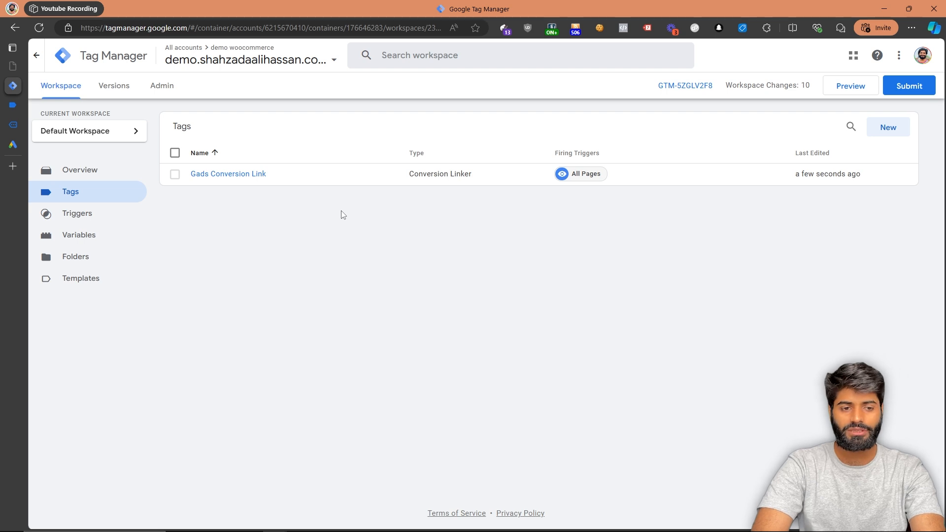
Start a new trigger of type Custom Event in the container
left_click(63, 215)
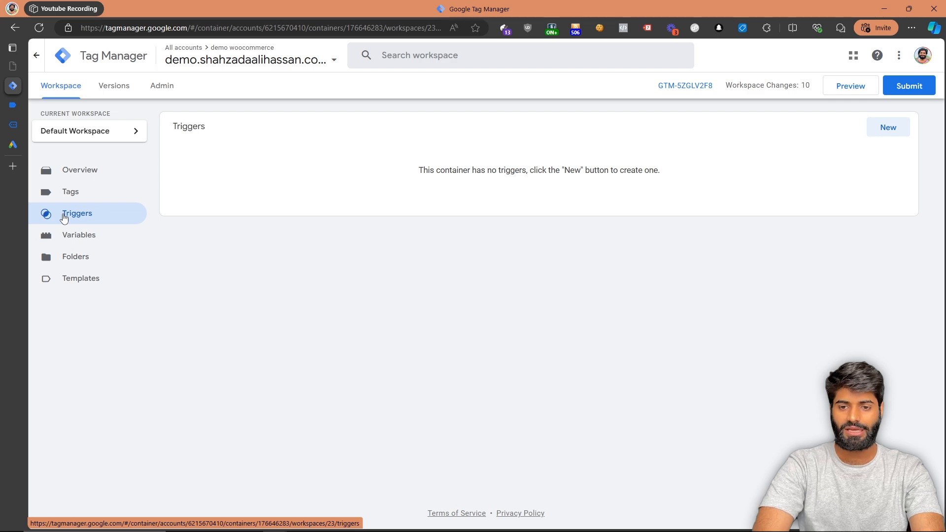
left_click(890, 129)
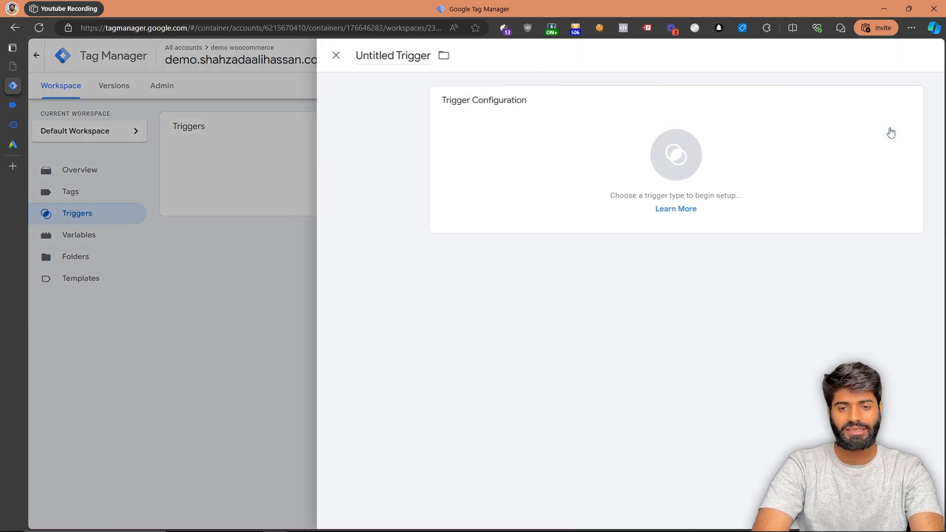
left_click(553, 146)
scroll(678, 428, "down", 3)
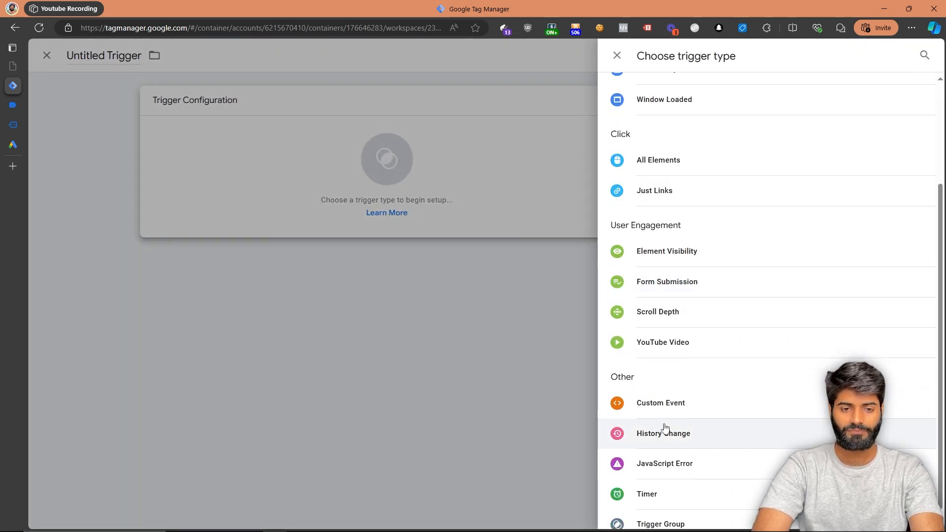
left_click(663, 402)
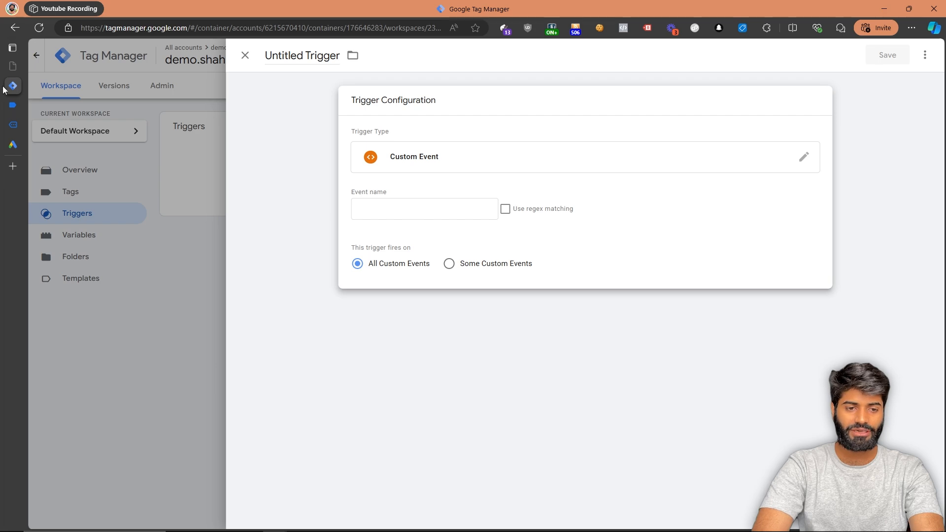
Copy the begin_checkout event name from Tag Assistant and paste it as the custom event trigger's event name
left_click(13, 104)
left_click(108, 254)
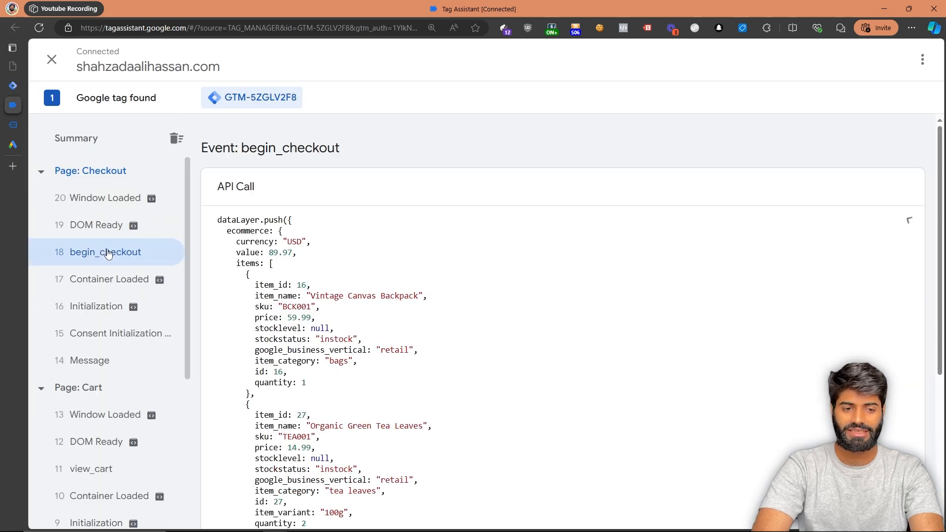
double_click(300, 150)
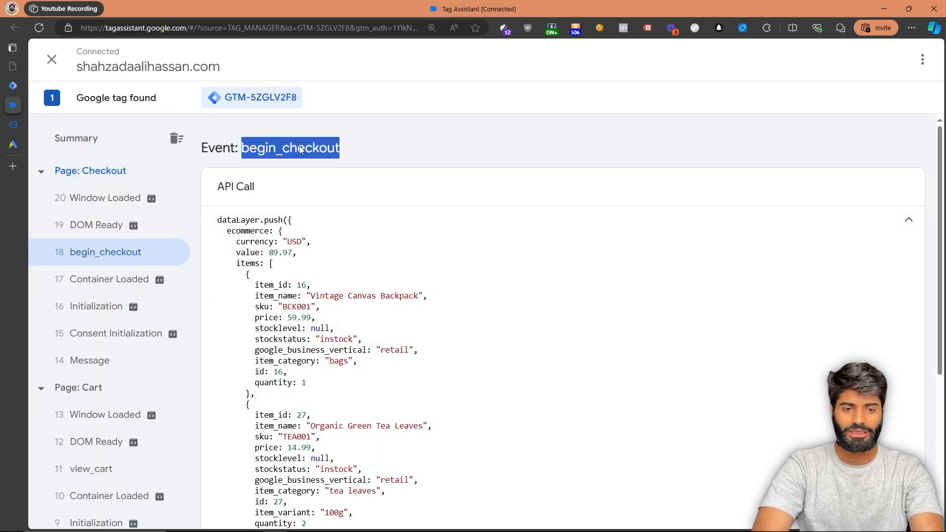
right_click(300, 149)
left_click(311, 155)
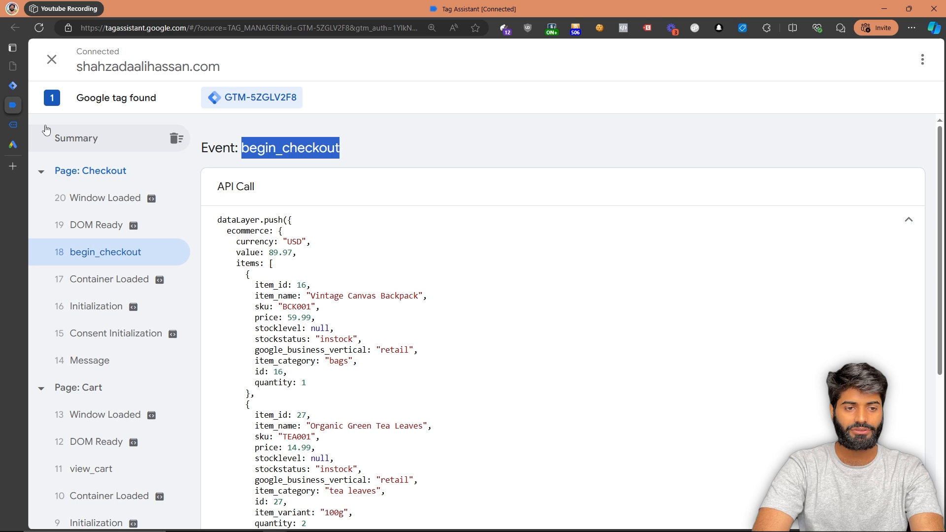
left_click(14, 89)
left_click(337, 207)
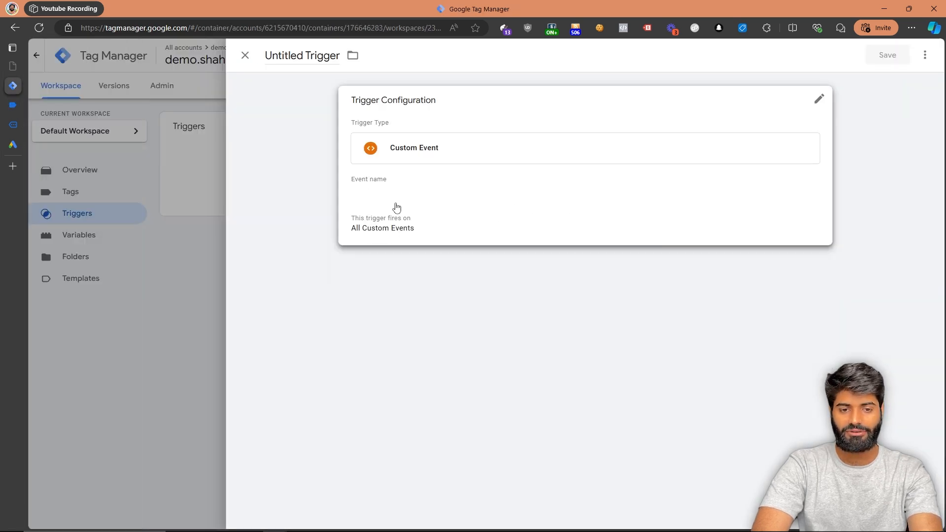
left_click(397, 206)
left_click(396, 207)
key("ctrl+v")
Name the trigger CE begin_checkout and save it
left_click(284, 54)
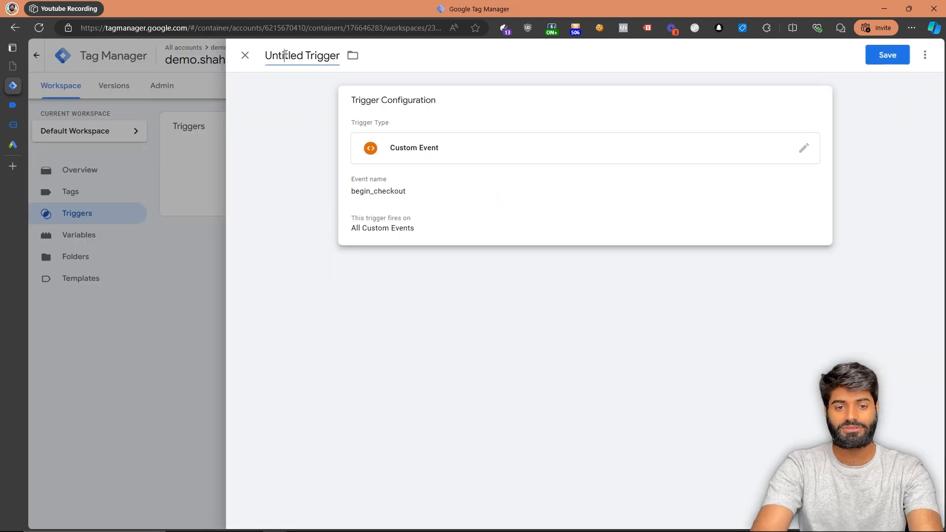
triple_click(285, 54)
type("CE")
key("ctrl+v")
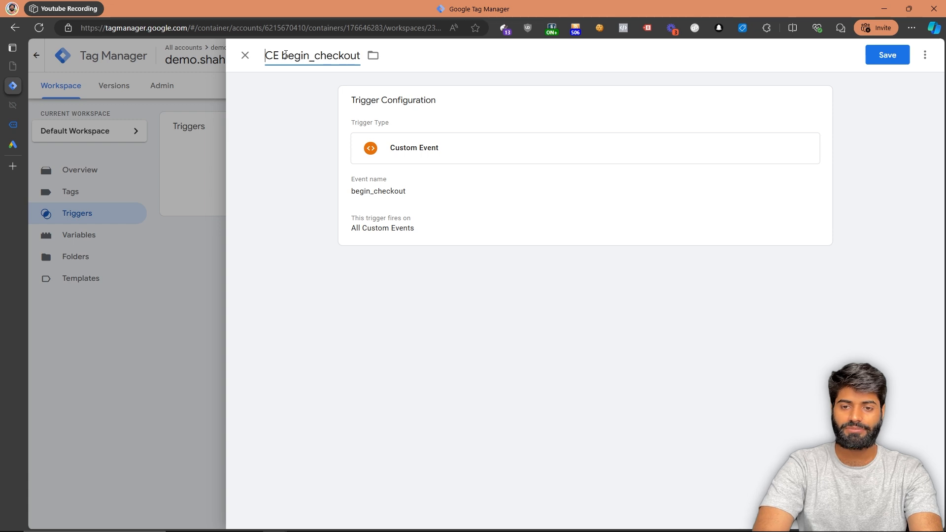
left_click(887, 55)
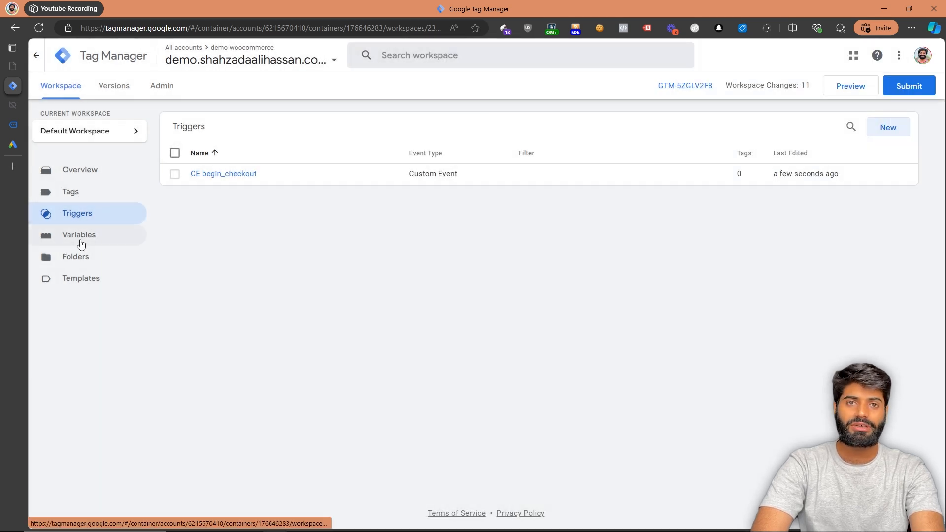
Open the container's variables and arrange Tag Manager side by side with Tag Assistant's begin_checkout API call
left_click(82, 245)
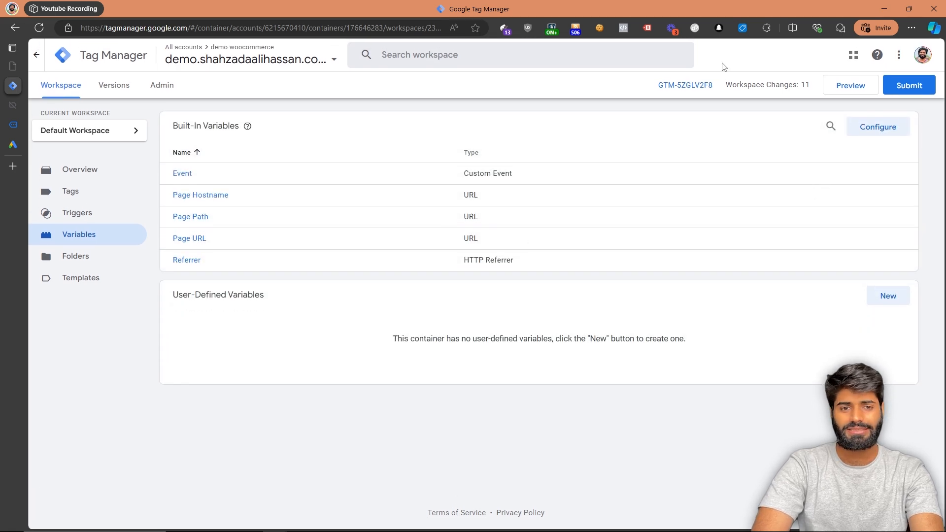
left_click_drag(462, 4, 0, 184)
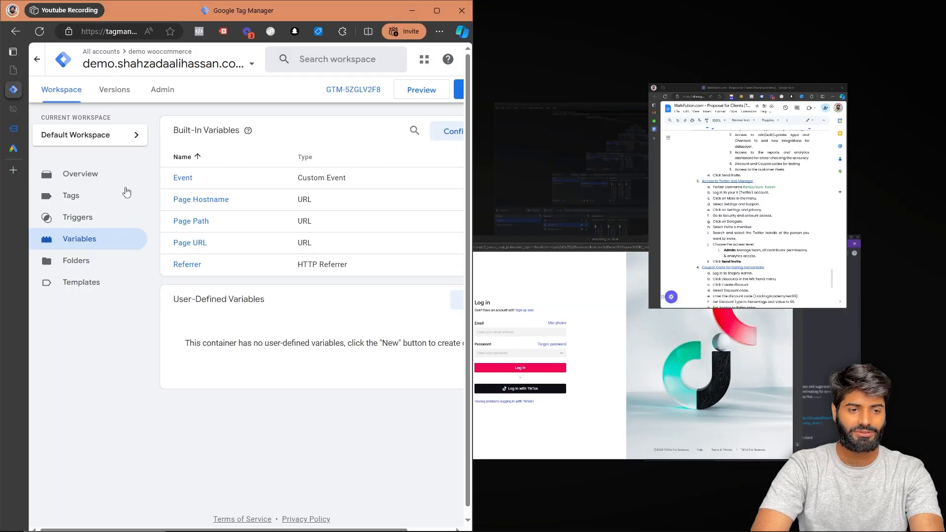
mouse_move(14, 114)
left_click_drag(13, 113, 945, 323)
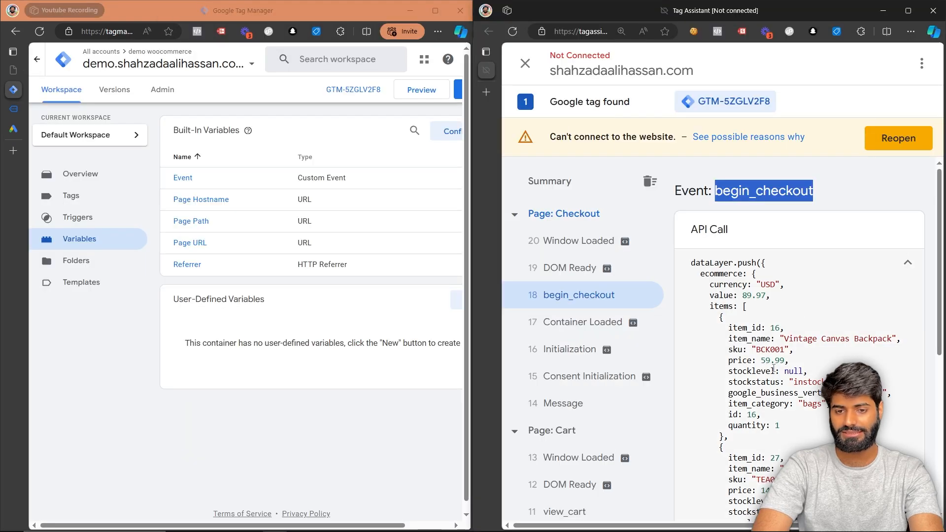
scroll(773, 368, "down", 2)
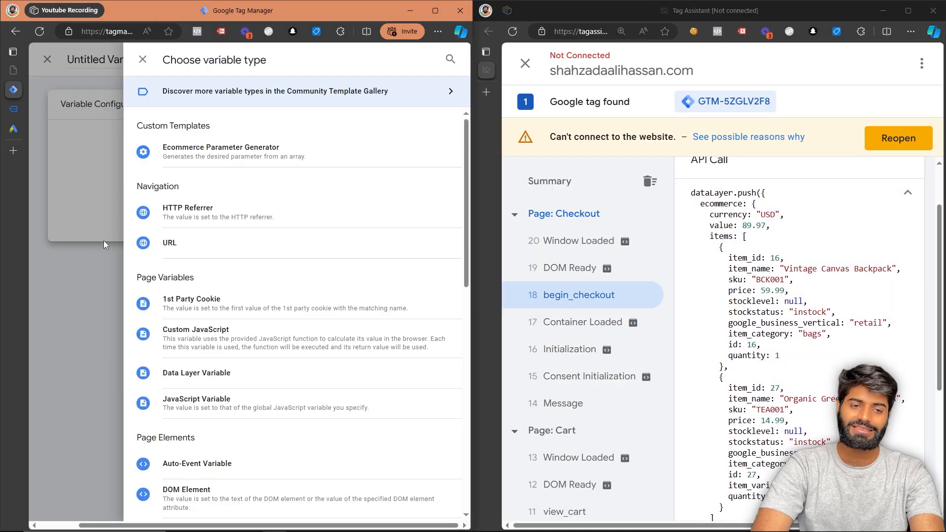
Start a new user-defined variable of type Data Layer Variable
left_click(99, 243)
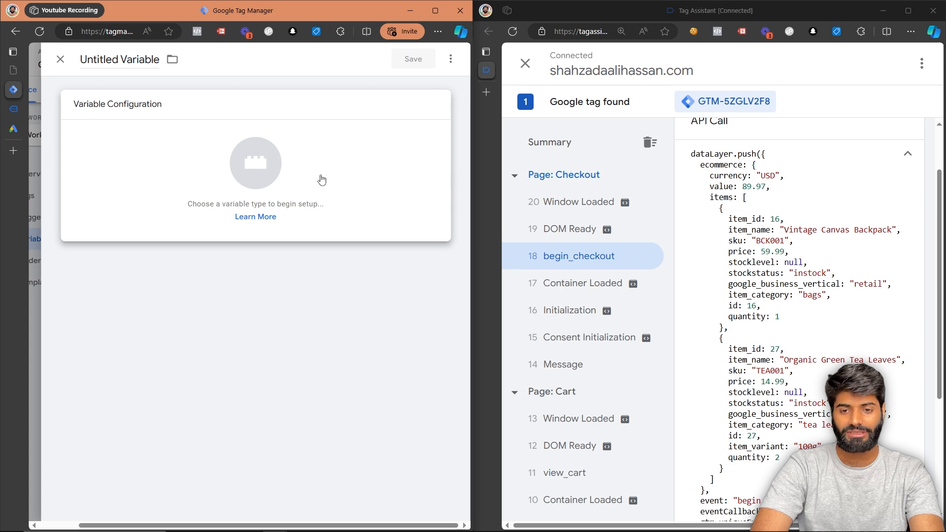
left_click_drag(805, 177, 722, 176)
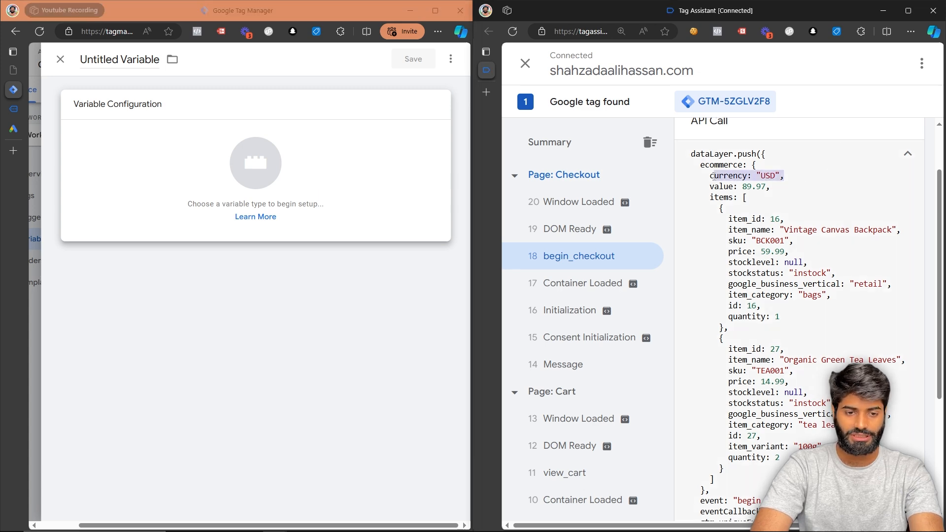
left_click(350, 150)
left_click(269, 370)
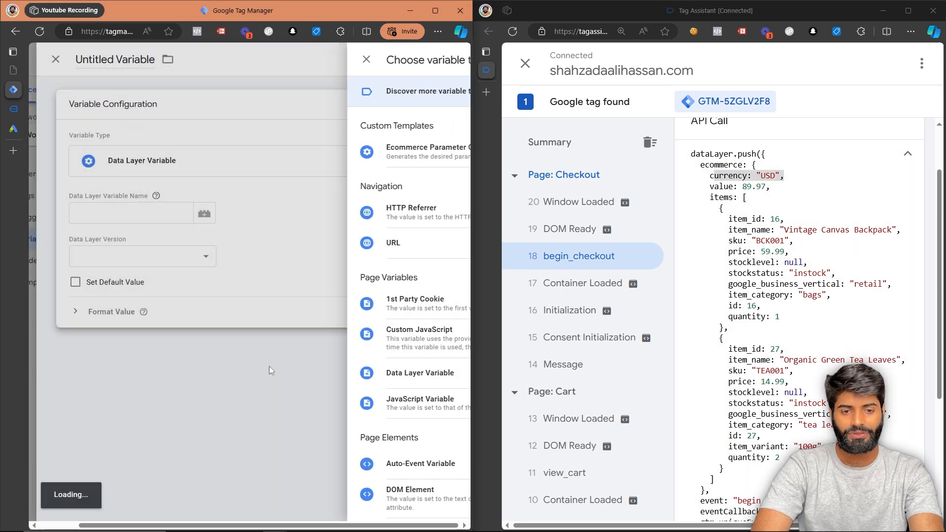
Set the data layer variable name to ecommerce.currency, copying both key names from the begin_checkout API call
double_click(712, 187)
double_click(715, 164)
key("ctrl+c")
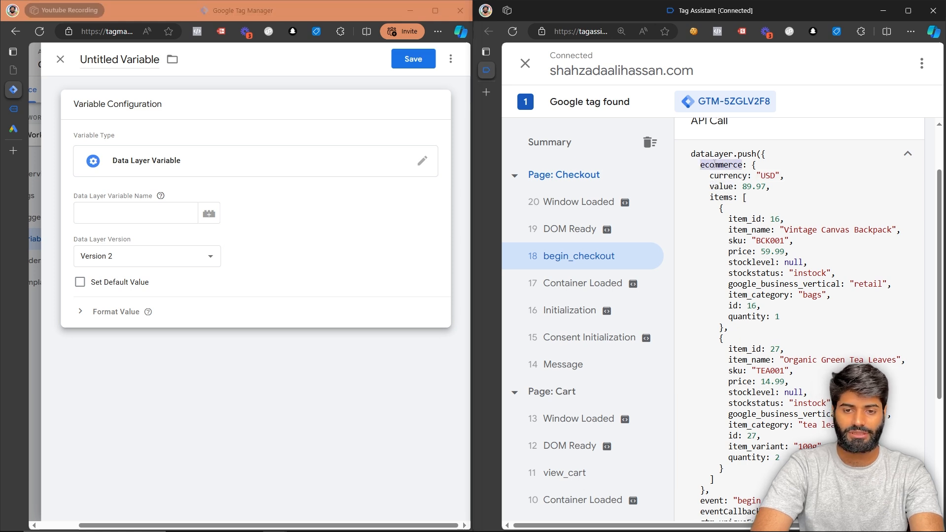
left_click(124, 211)
key("ctrl+v")
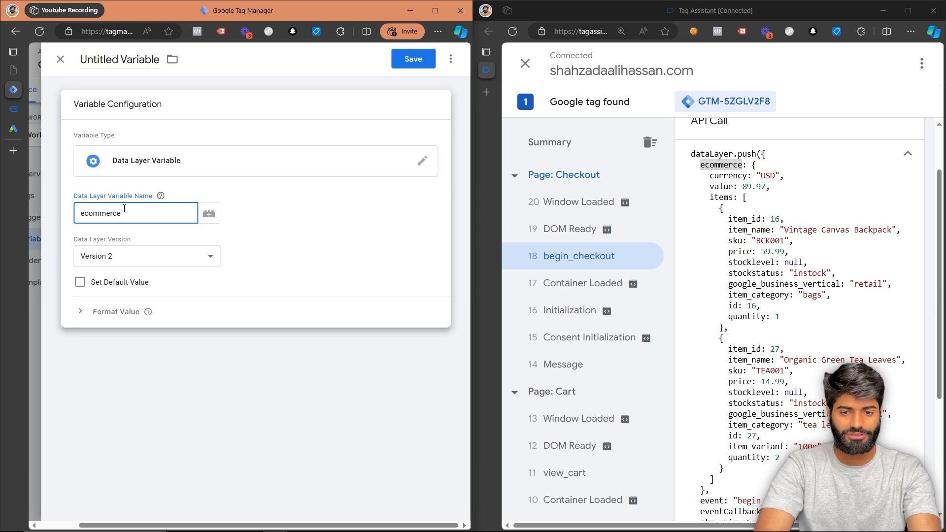
double_click(718, 176)
key("ctrl+c")
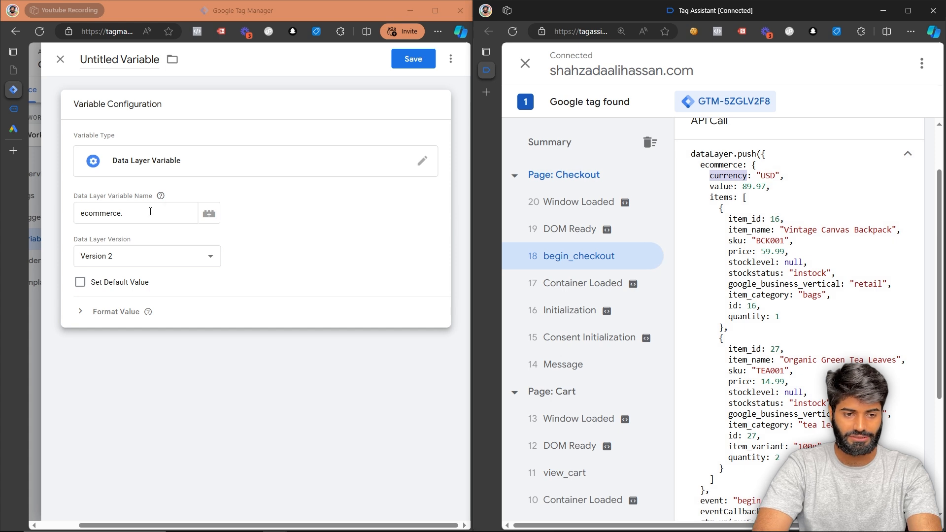
left_click(151, 213)
key("ctrl+v")
Name the variable DLV ecommerce.currency and save it
double_click(150, 213)
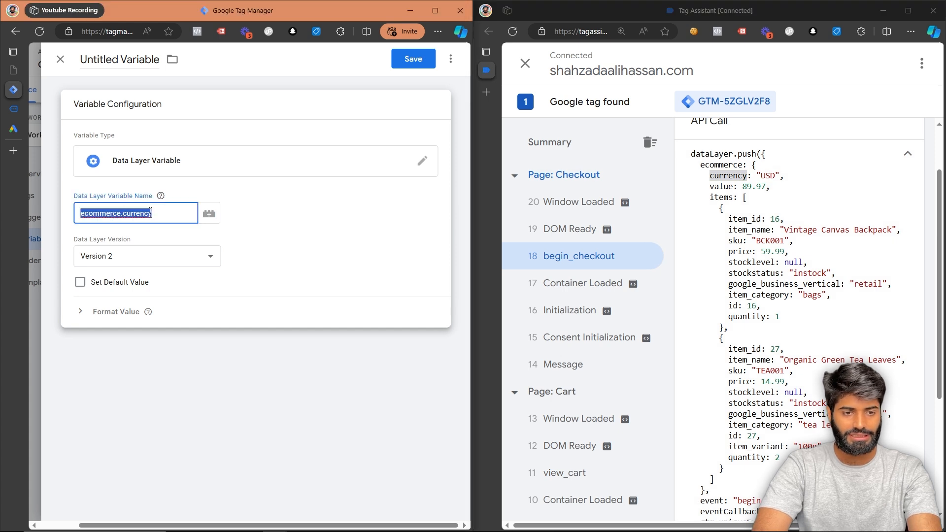
left_click(93, 59)
type("DLV")
key("ctrl+v")
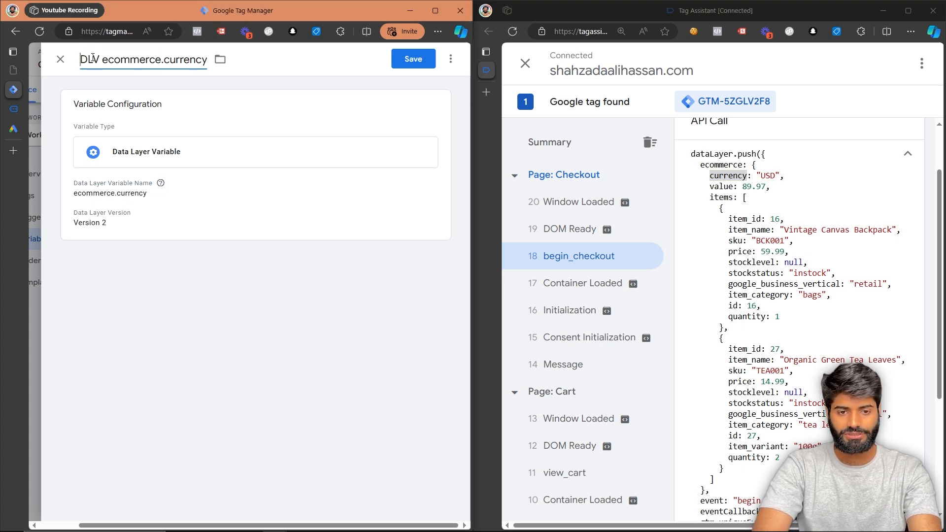
left_click(416, 60)
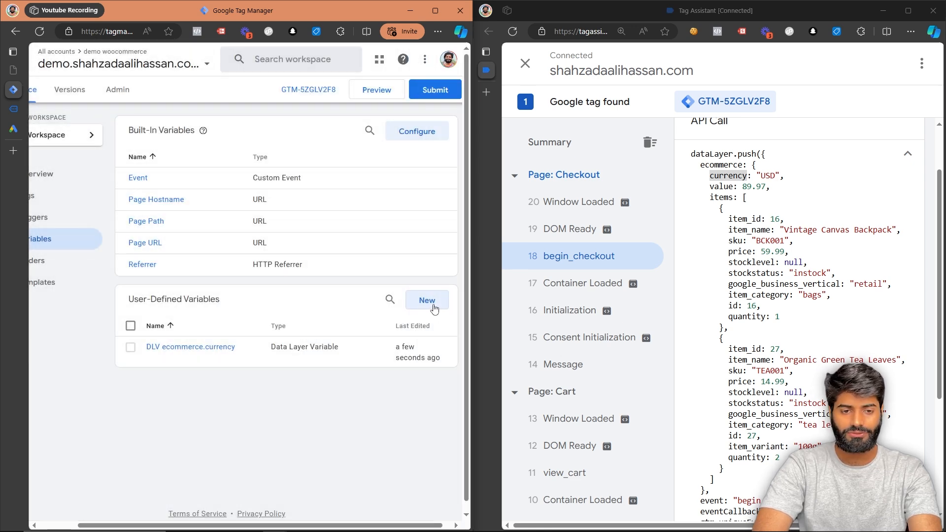
Create another Data Layer Variable with the data layer variable name ecommerce.value
left_click(434, 308)
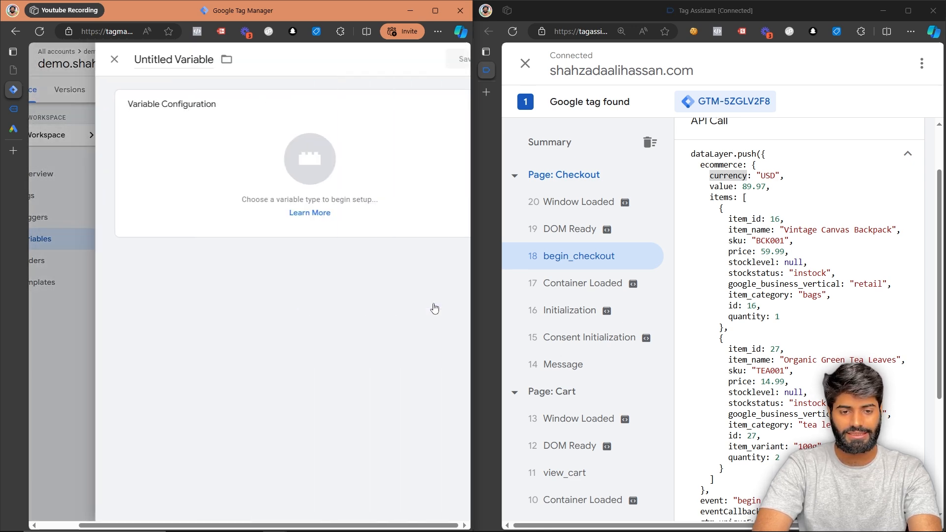
left_click(323, 175)
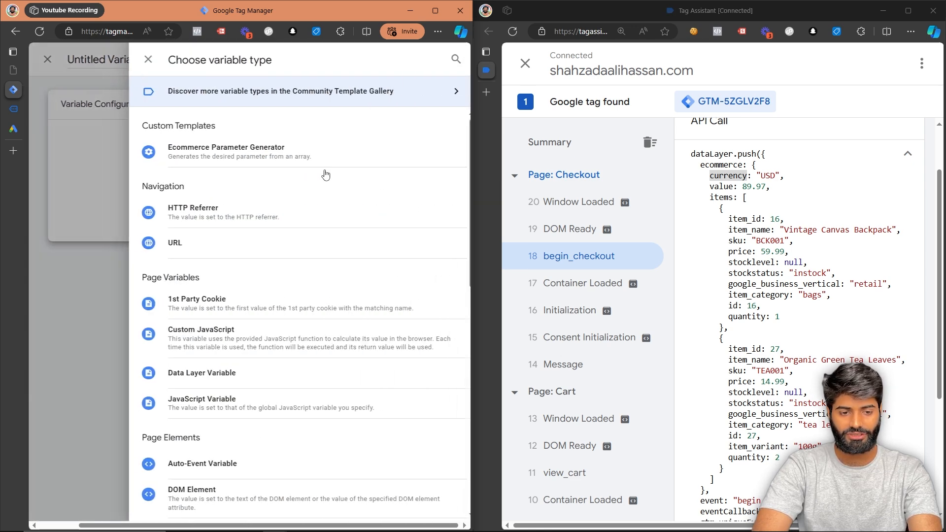
left_click(282, 384)
left_click(131, 215)
key("ctrl+v")
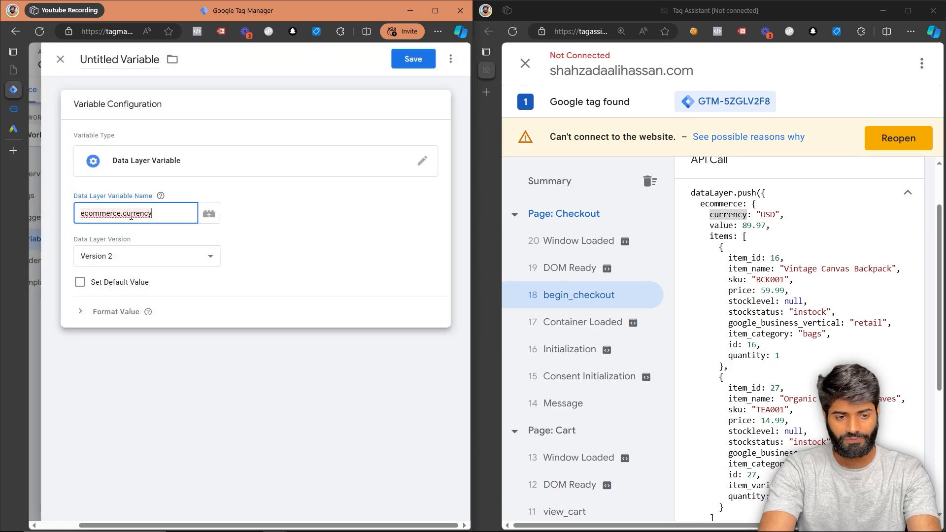
key("BackSpace")
key("BackSpace")
key("BackSpace")
key("BackSpace")
key("BackSpace")
key("BackSpace")
key("BackSpace")
key("BackSpace")
type("value")
Name the variable DLV ecommerce.value and save it
key("ctrl+a")
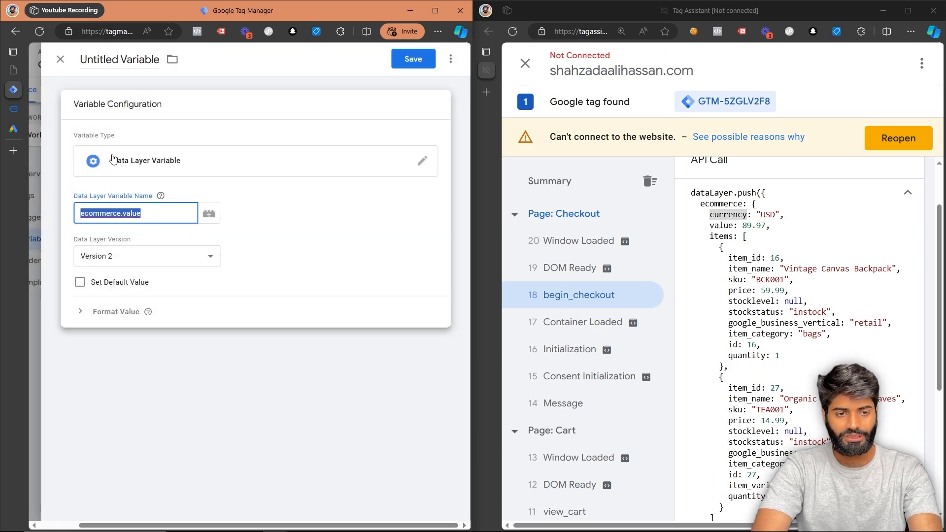
left_click(106, 59)
type("DLV")
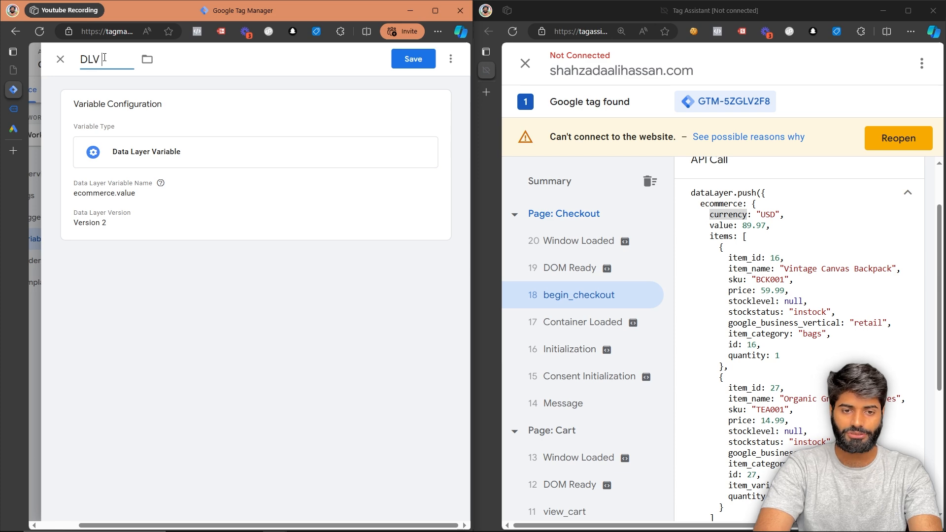
type("ecommerce.value")
left_click(413, 59)
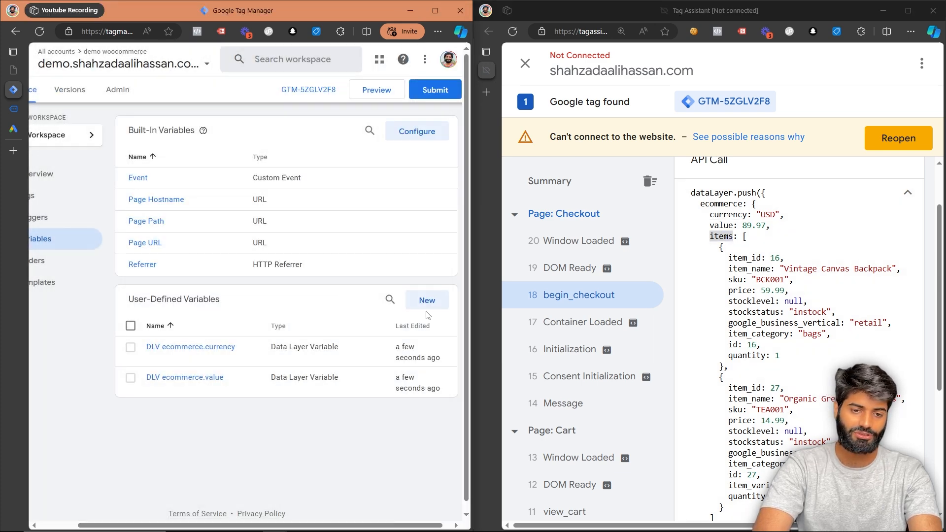
Create a third Data Layer Variable with the data layer variable name ecommerce.items
left_click(431, 301)
left_click(274, 160)
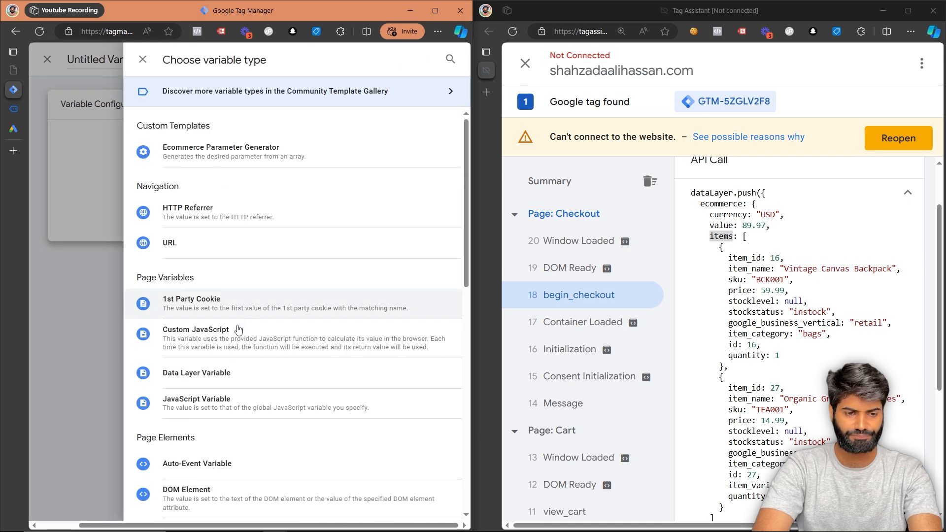
left_click(230, 376)
left_click(109, 211)
type("ecommerce.value")
key("ctrl+BackSpace")
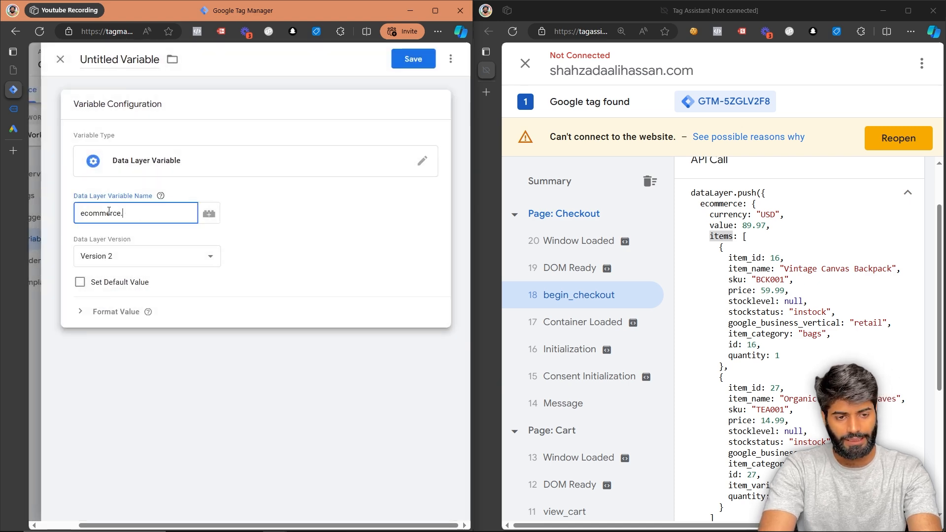
Name the variable DLV ecommerce.items and save it
key("ctrl+a")
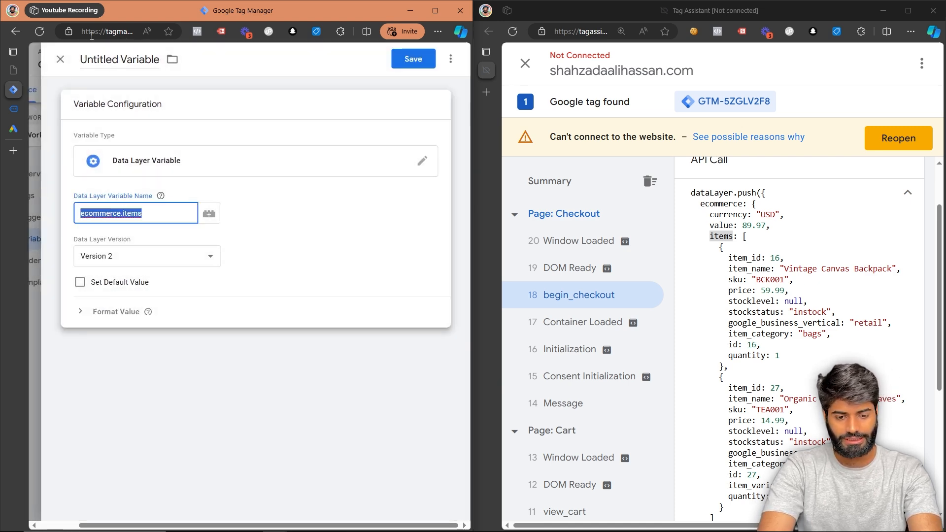
key("ctrl+c")
left_click(104, 58)
type("DLV")
key("ctrl+v")
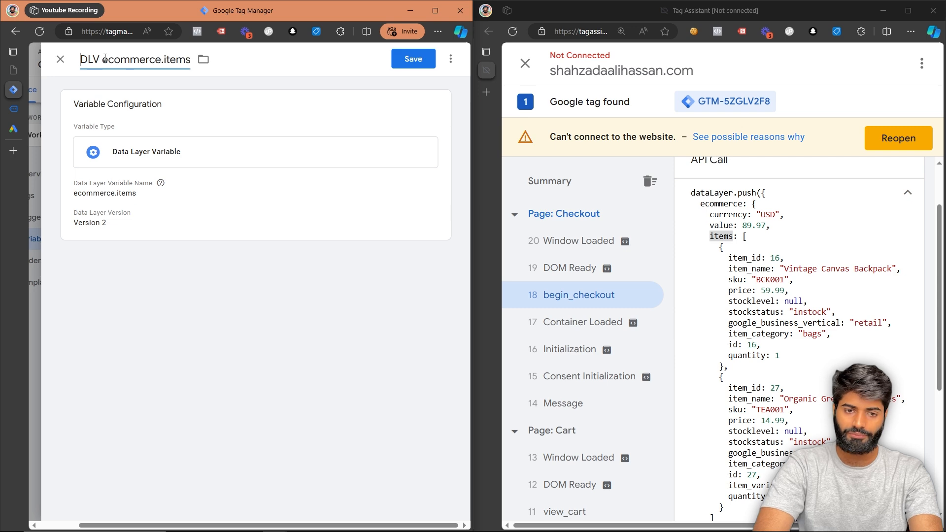
left_click(414, 56)
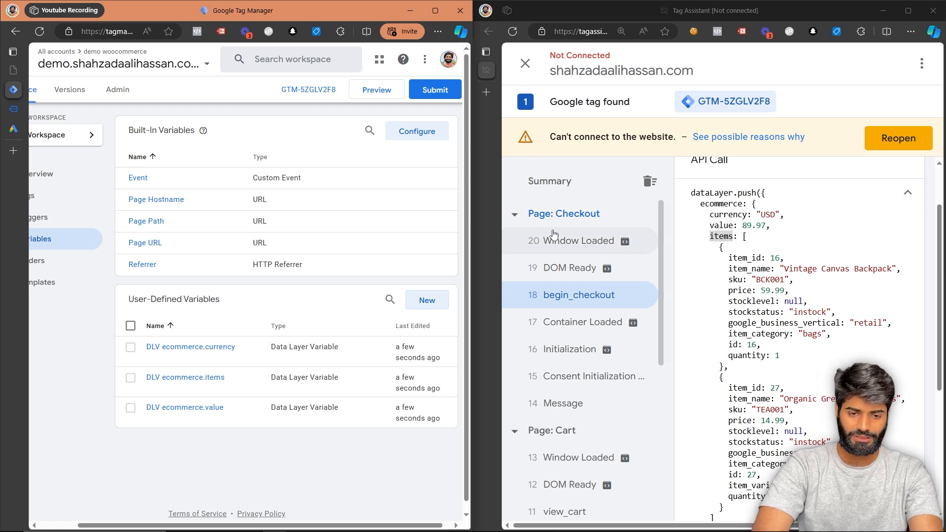
Start a new user-defined variable of type Constant
left_click(436, 302)
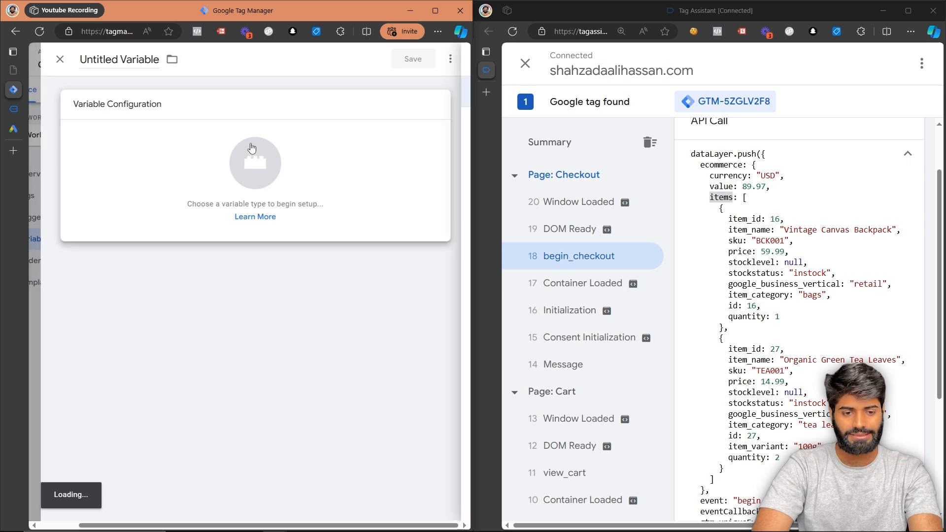
left_click(252, 155)
scroll(382, 262, "down", 4)
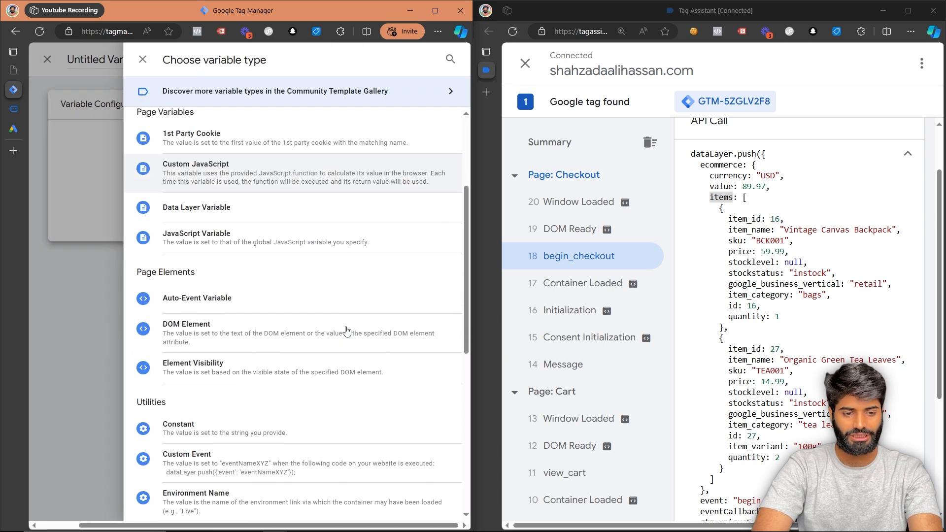
left_click(172, 427)
Copy the Conversion ID from the Google Ads conversion instructions and paste it as the constant's value in Tag Manager
left_click(13, 128)
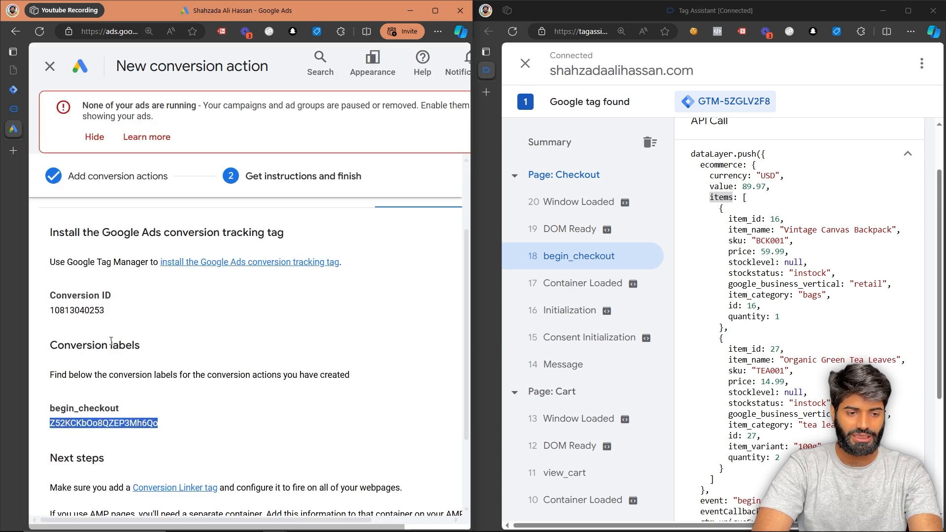
double_click(94, 310)
right_click(94, 310)
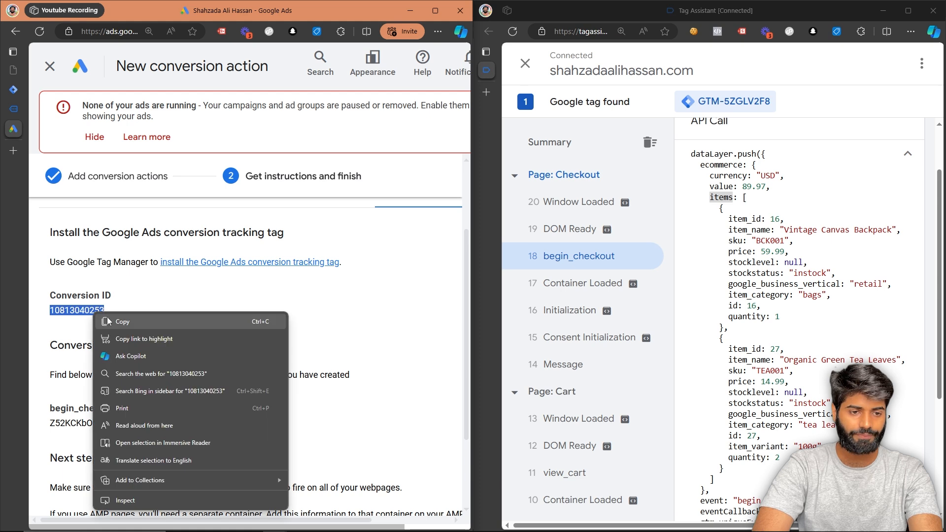
left_click(110, 321)
left_click(13, 89)
left_click(137, 213)
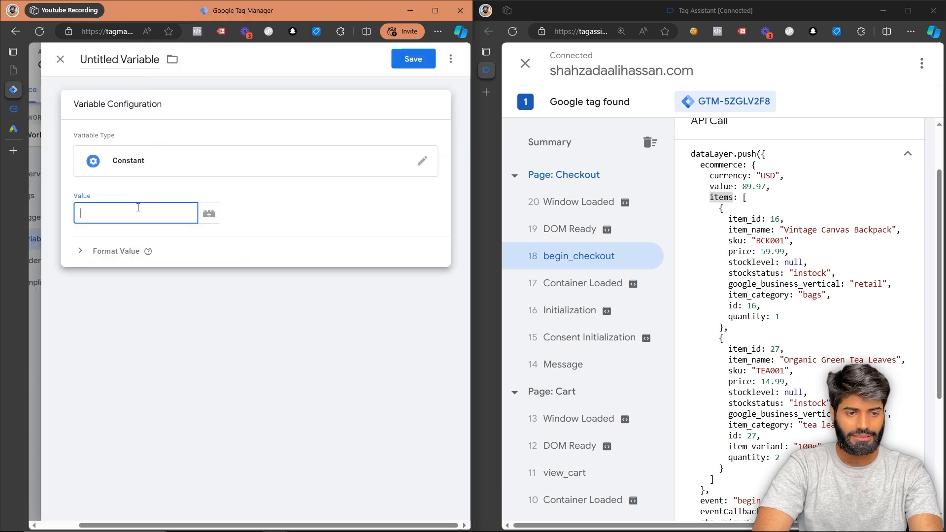
key("ctrl+v")
Name the constant Gads Conversion ID, correcting the spelling of Conversion, and save it
left_click(121, 59)
type("G")
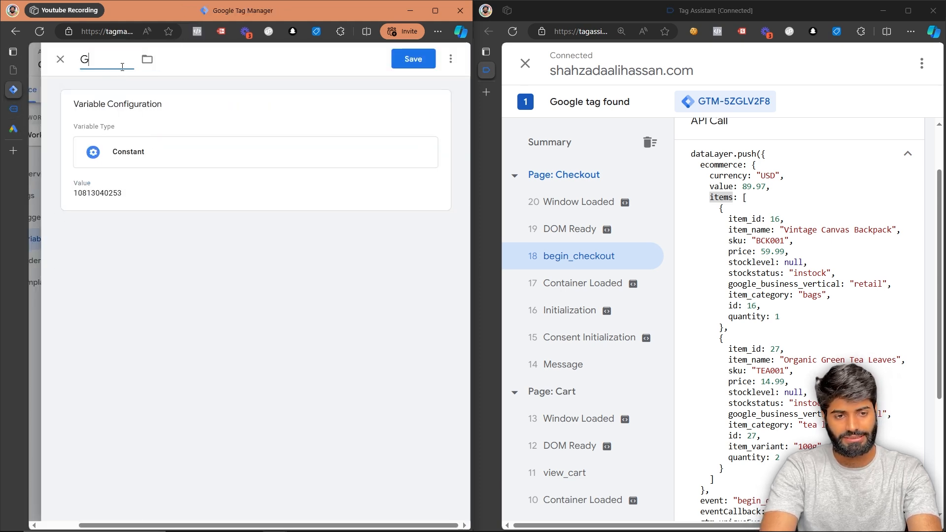
type("ads Converison OD")
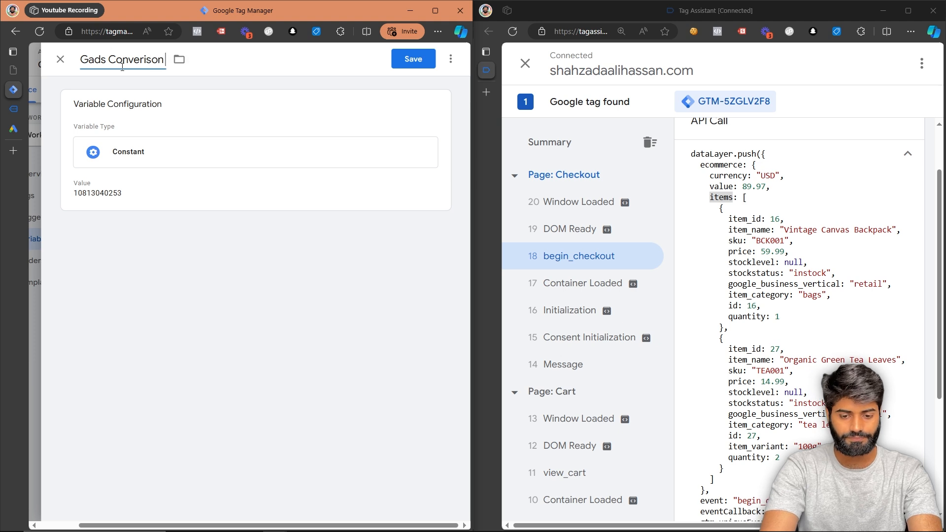
key("BackSpace")
key("BackSpace")
type("ID")
right_click(132, 63)
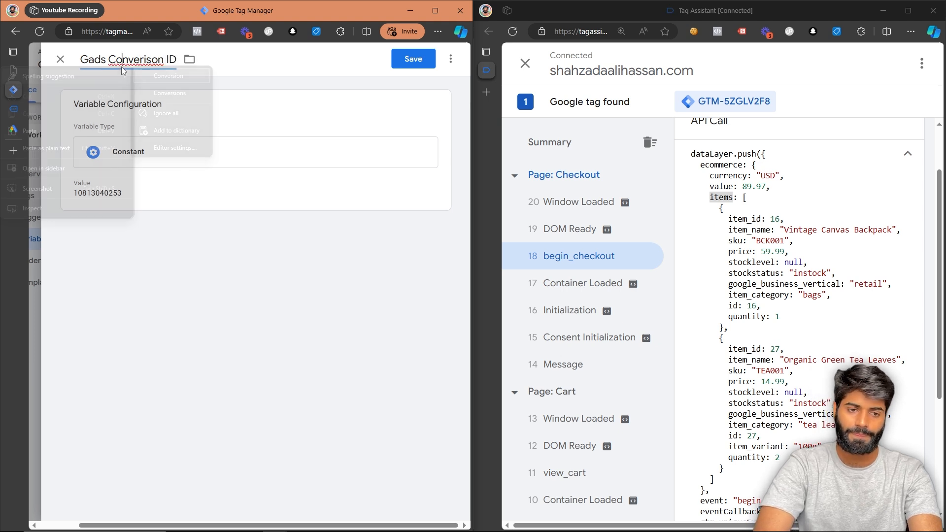
left_click(150, 75)
left_click(413, 59)
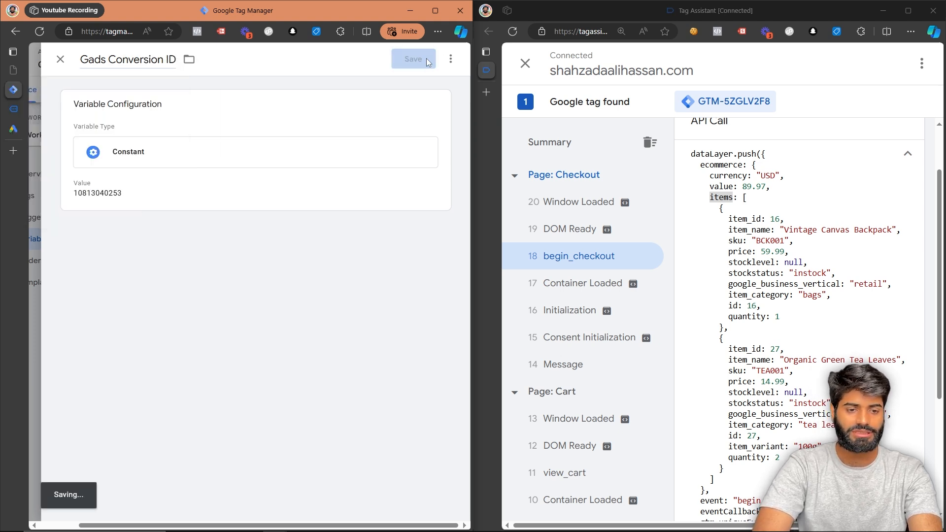
Copy the begin_checkout conversion label from the Google Ads conversion instructions and return to Tag Manager
left_click(14, 129)
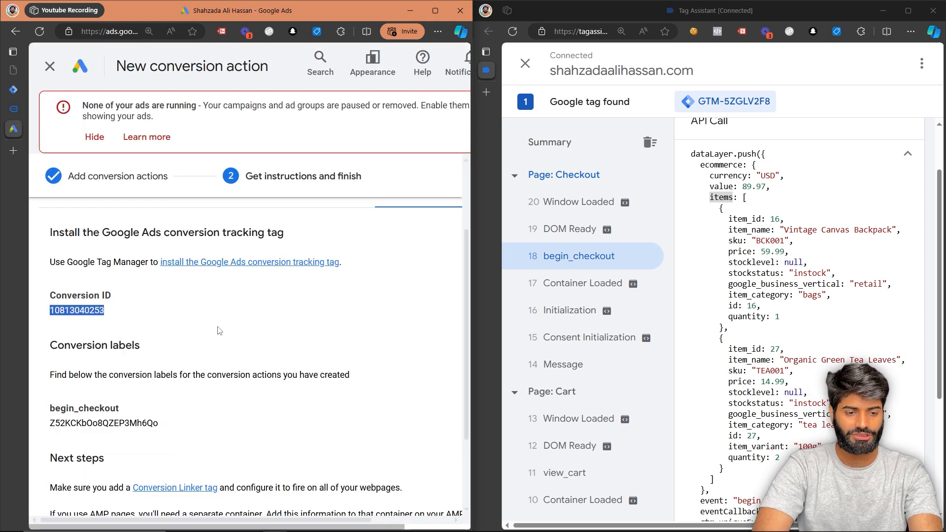
double_click(117, 423)
left_click(14, 89)
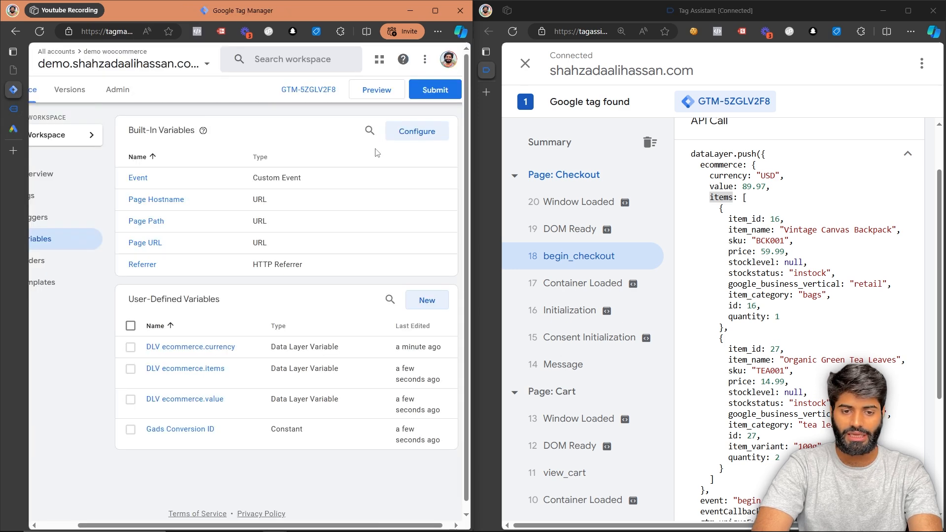
Create a new user-defined variable of type Constant with the copied conversion label as its value
left_click(426, 300)
left_click(296, 138)
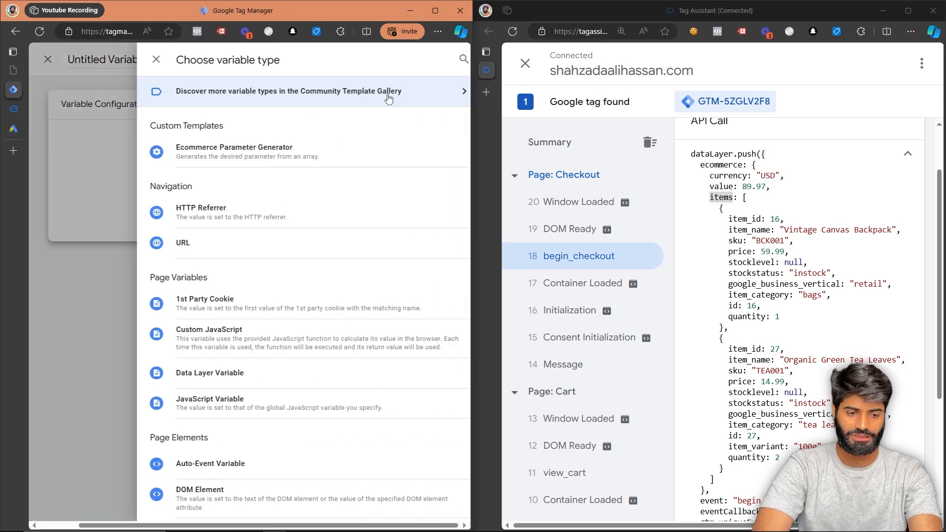
scroll(372, 327, "down", 3)
left_click(217, 442)
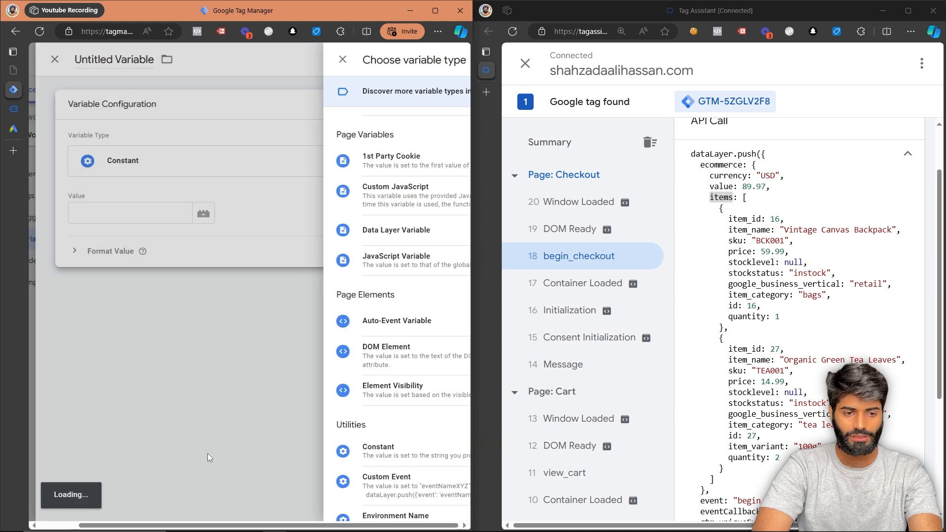
left_click(142, 213)
type("Z52KCKbOo8QZEP3Mh6Qo")
Name the constant Gads CL begin_checkout and save it
left_click(133, 61)
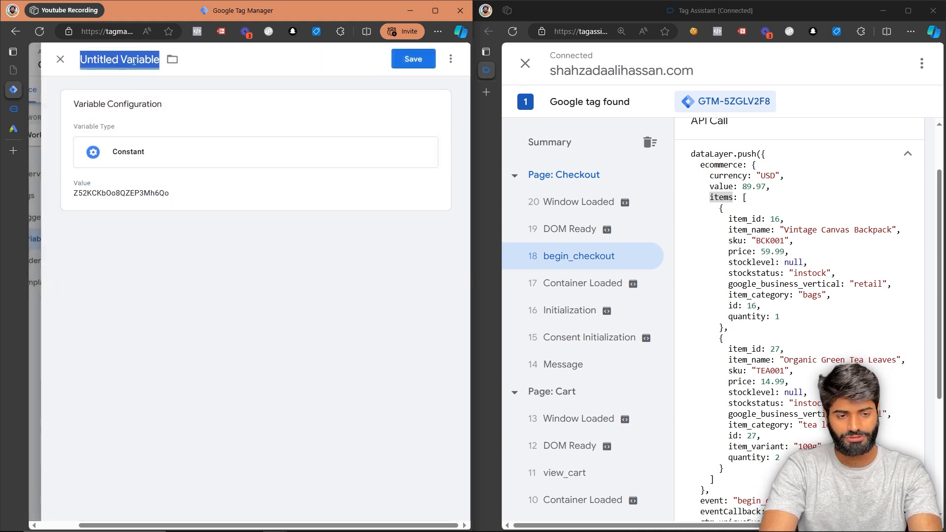
type("Gads CL")
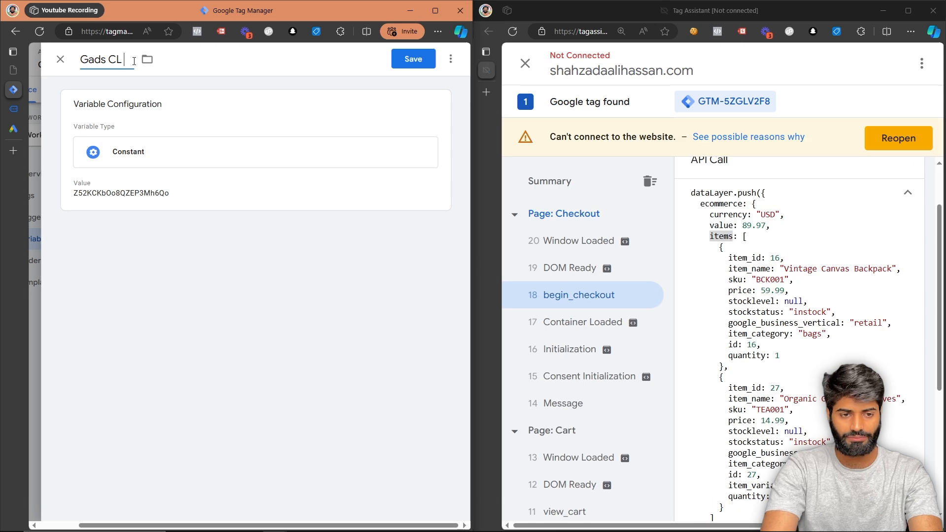
type(" beign")
key("BackSpace")
key("BackSpace")
key("BackSpace")
type("g")
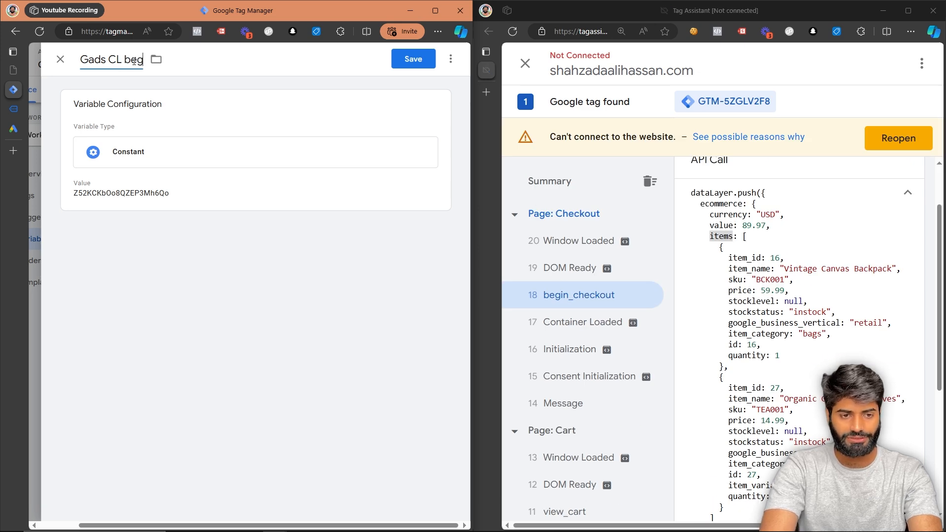
type("in_checkout")
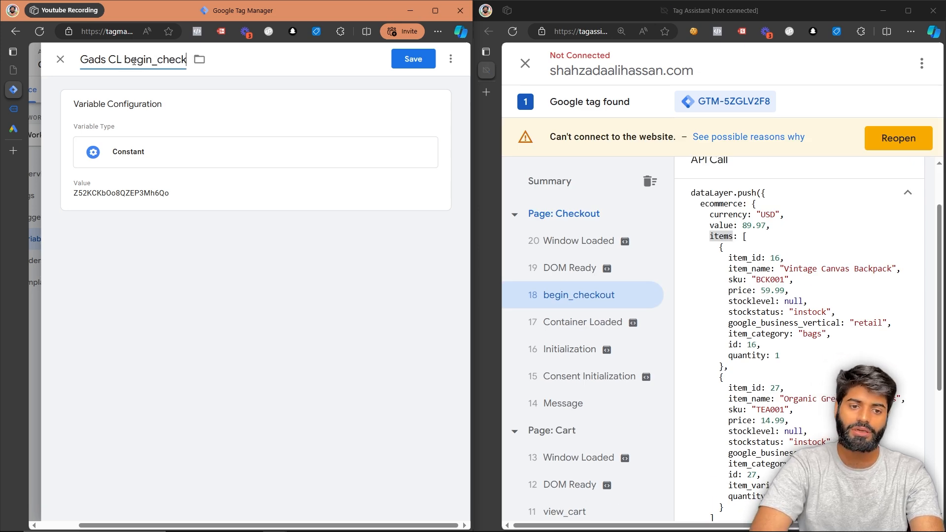
left_click(425, 53)
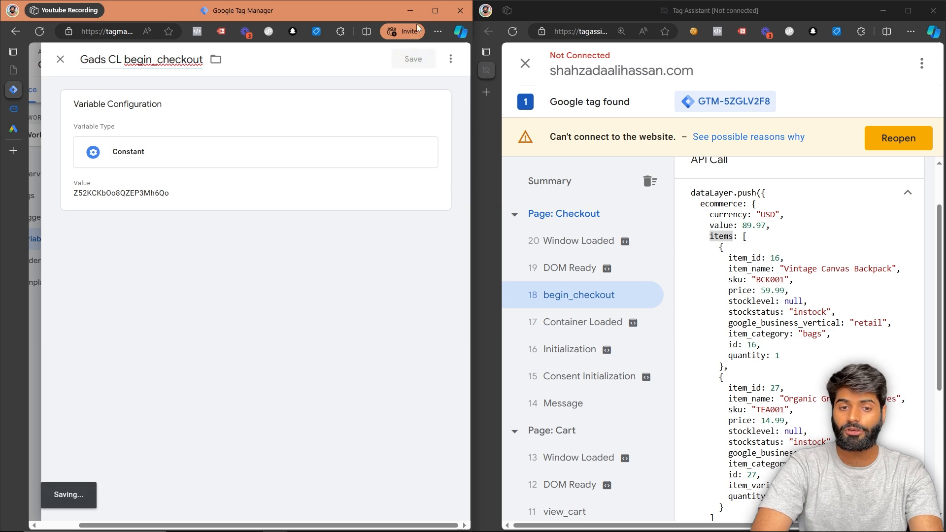
Maximize the Tag Manager window and start a new tag with CE begin_checkout as its firing trigger
left_click(427, 14)
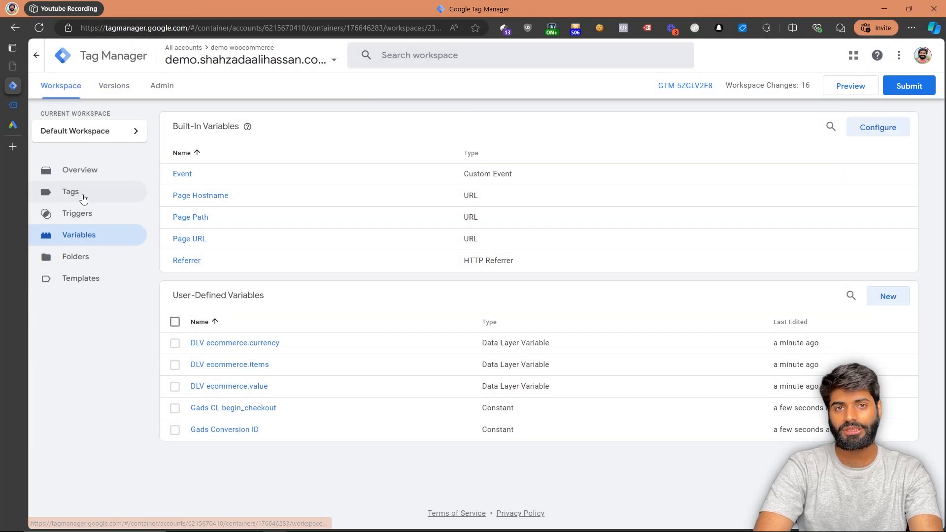
left_click(71, 192)
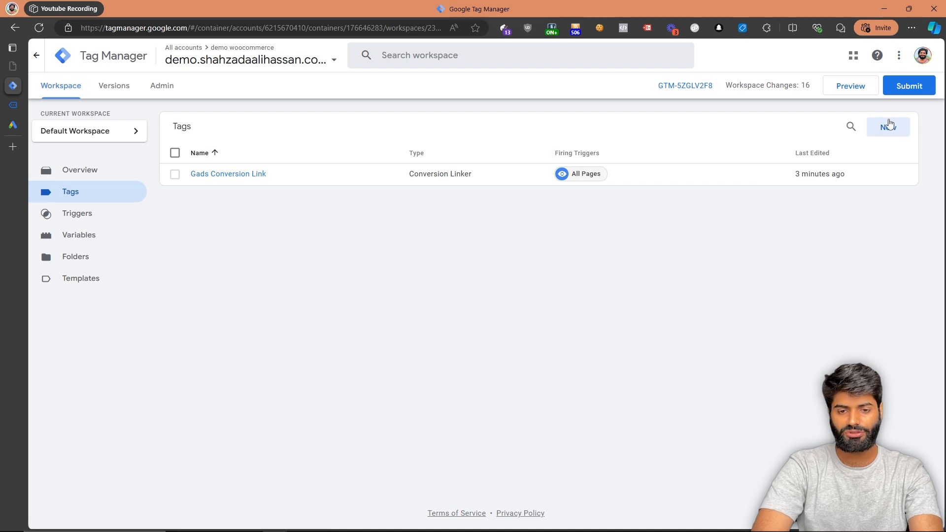
left_click(890, 126)
left_click(458, 338)
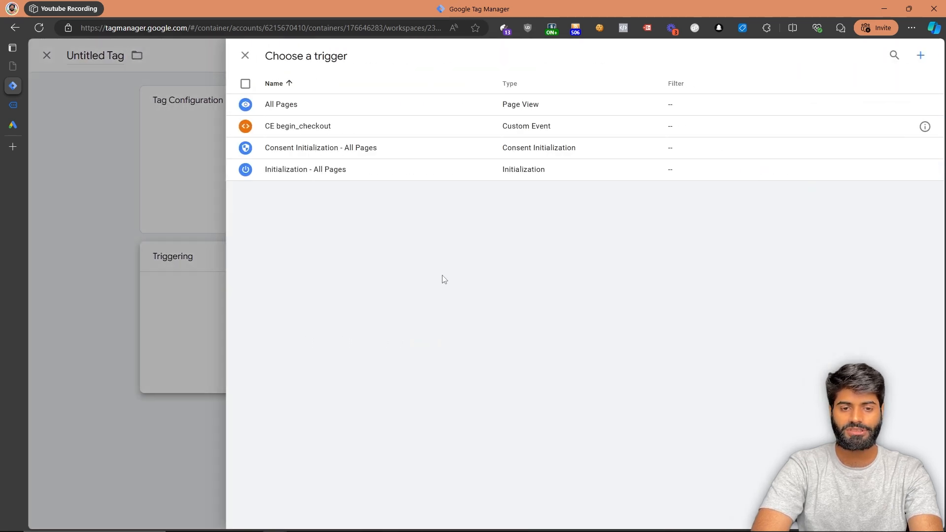
left_click(372, 135)
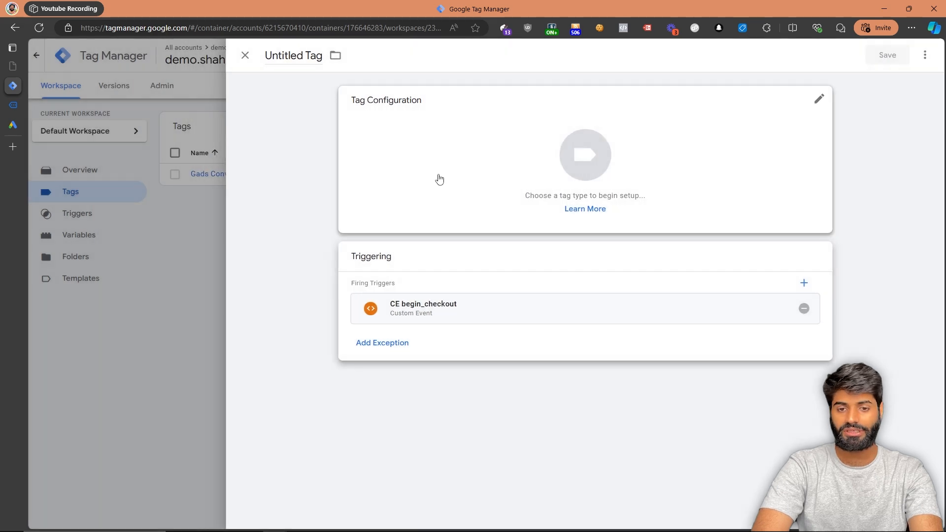
Set the new tag's type to Google Ads Conversion Tracking
left_click(438, 178)
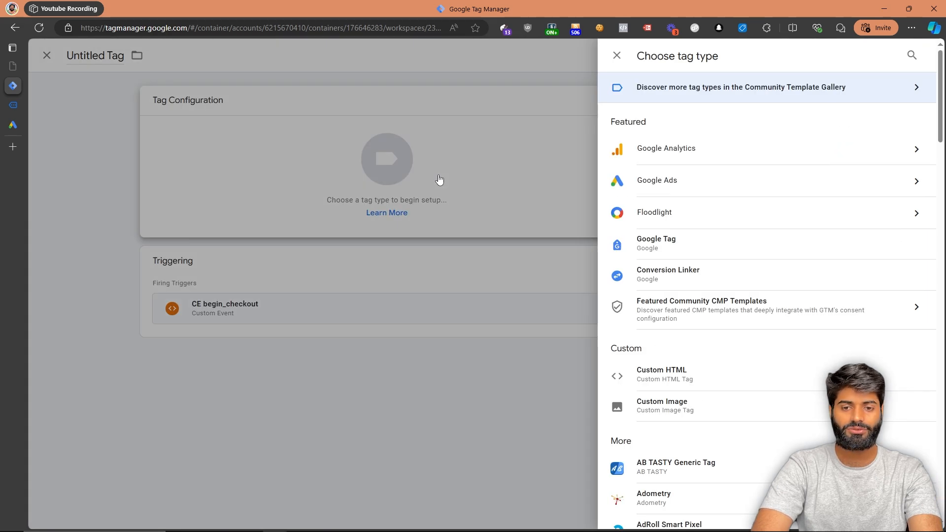
left_click(634, 191)
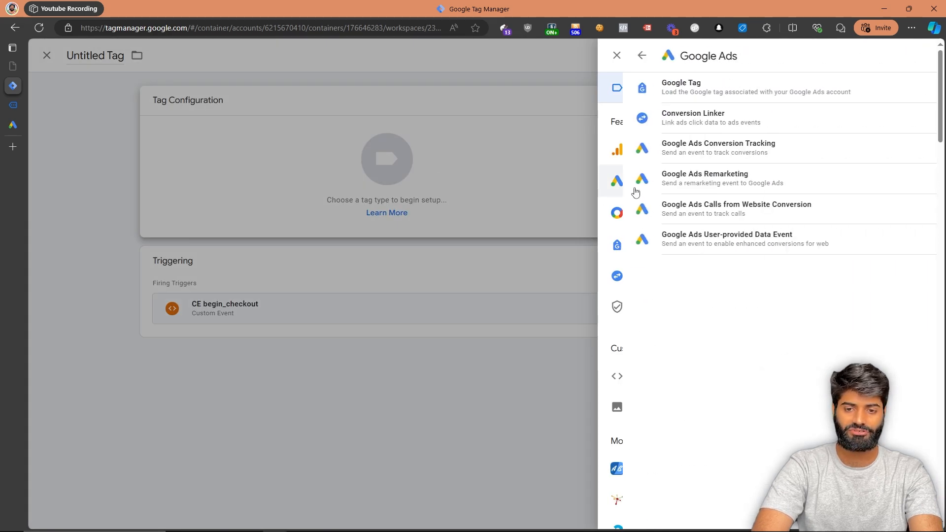
left_click(730, 148)
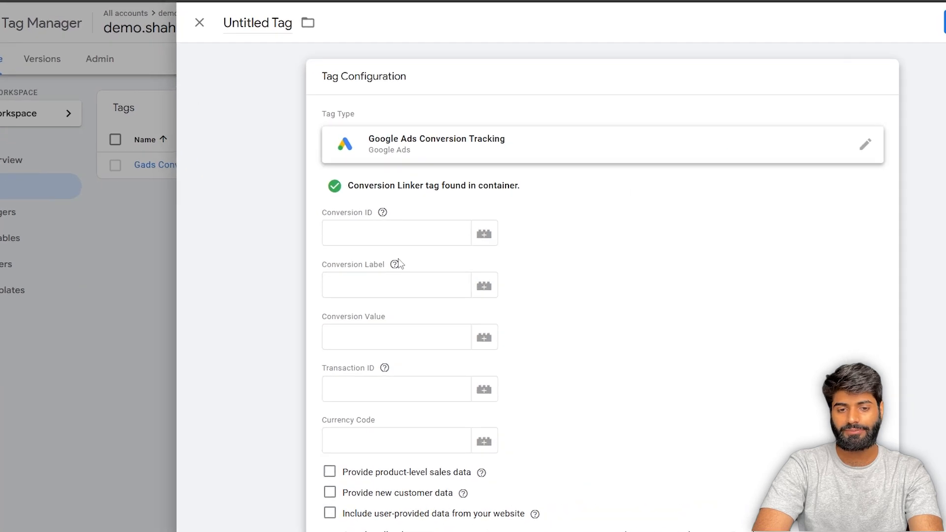
Assign the Gads Conversion ID variable to Conversion ID and Gads CL begin_checkout to Conversion Label
left_click(485, 235)
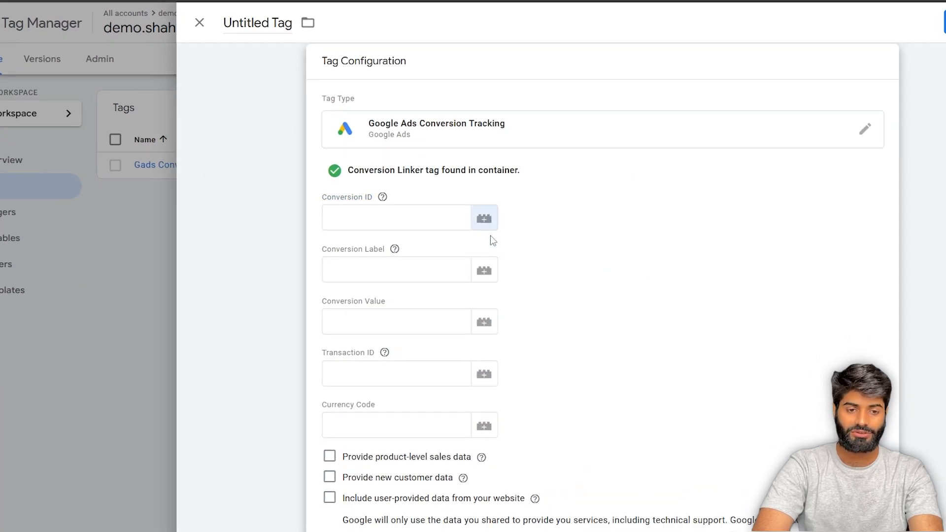
left_click(351, 218)
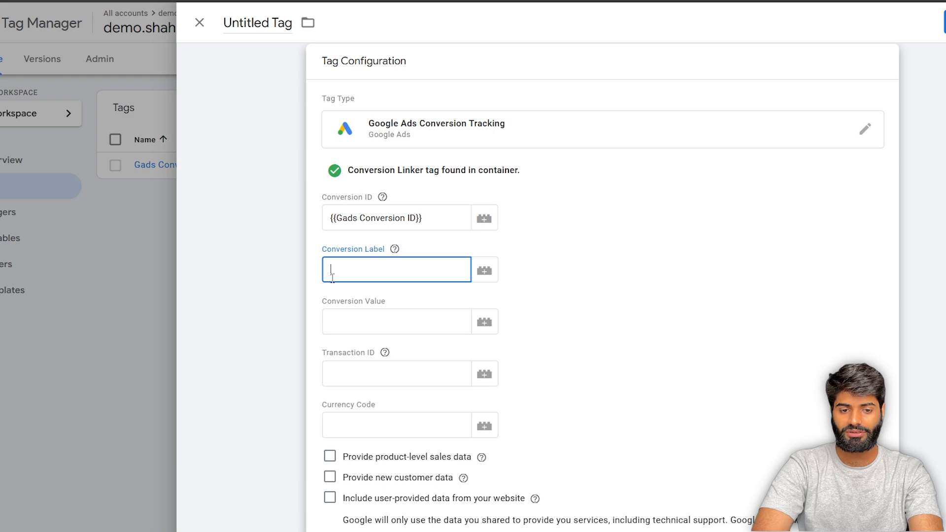
left_click(480, 271)
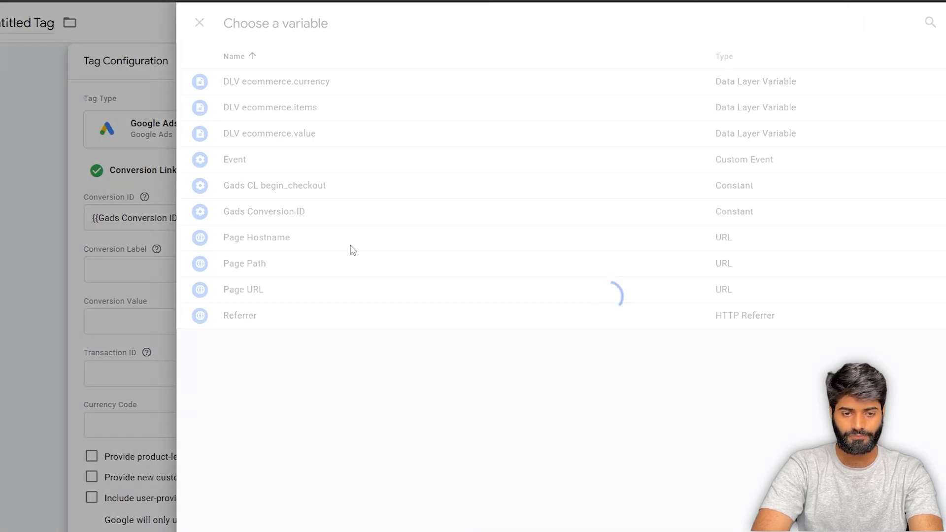
left_click(301, 194)
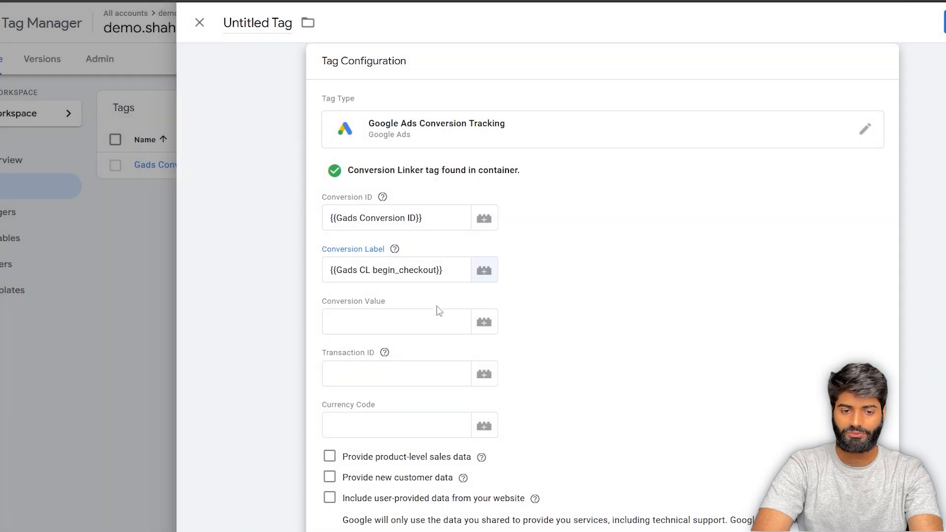
Assign DLV ecommerce.value to Conversion Value and DLV ecommerce.currency to Currency Code
left_click(383, 322)
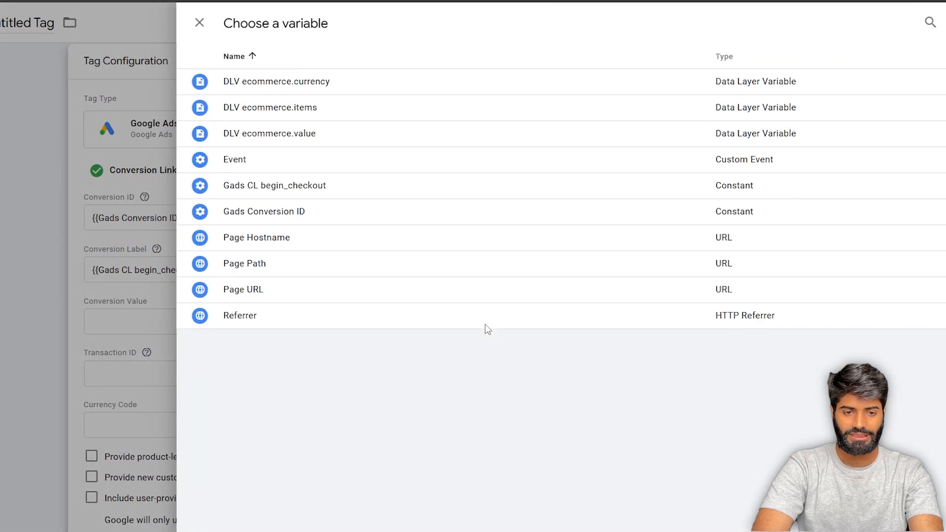
left_click(351, 129)
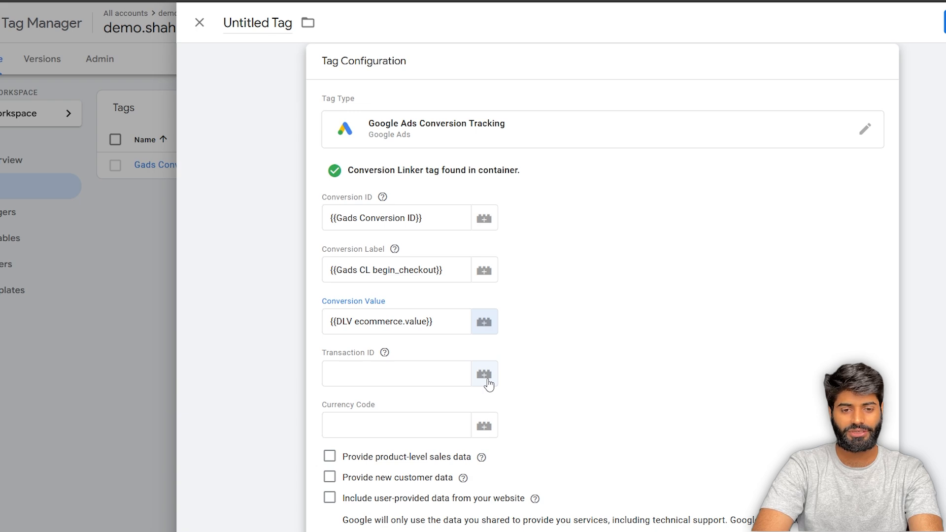
left_click(485, 434)
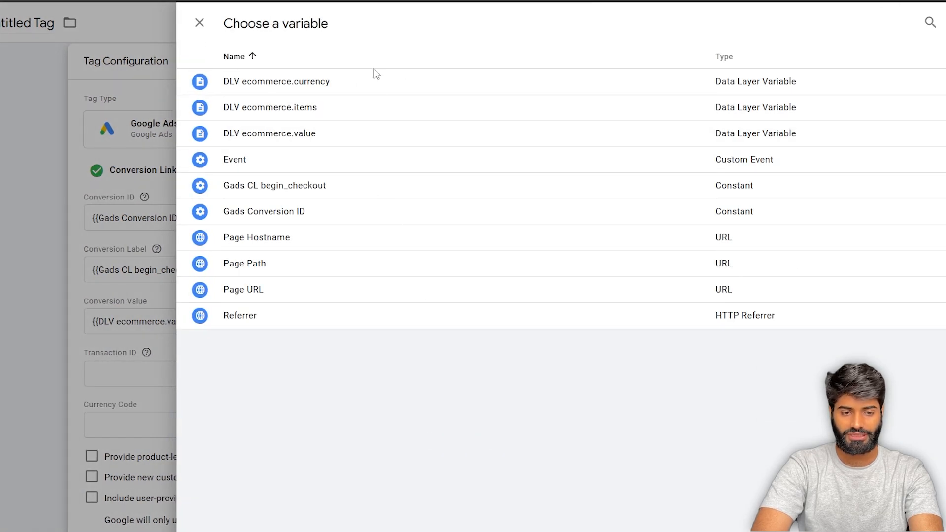
left_click(365, 84)
Enable product-level sales data for the tag and assign DLV ecommerce.items to its Items field
scroll(451, 441, "down", 3)
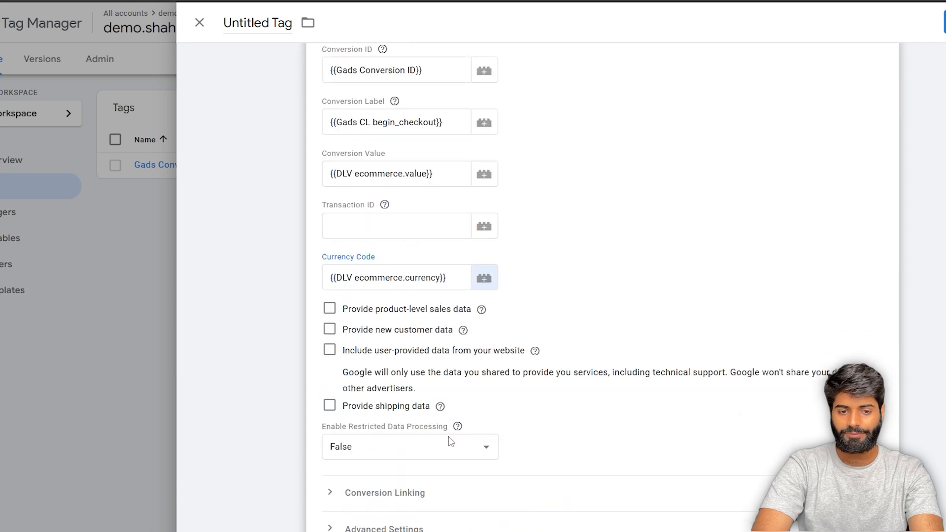
left_click(330, 310)
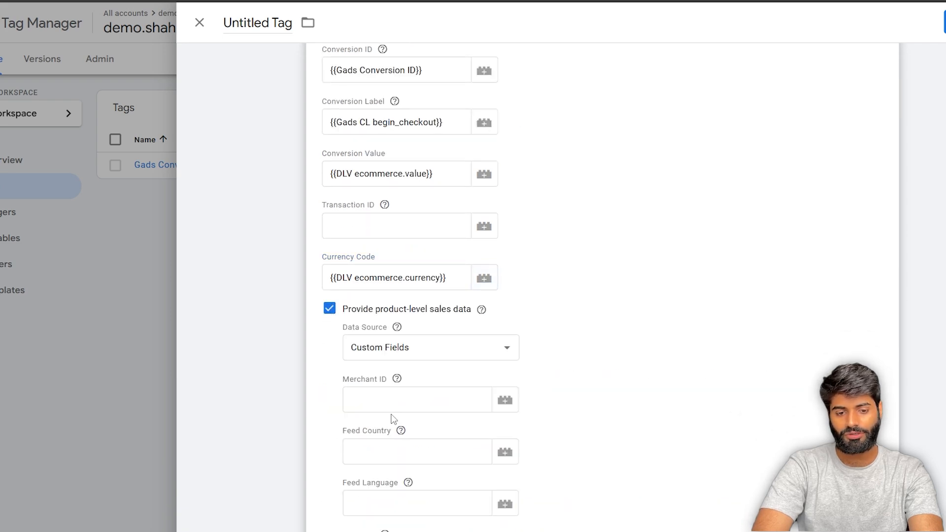
scroll(401, 486, "down", 2)
left_click(379, 518)
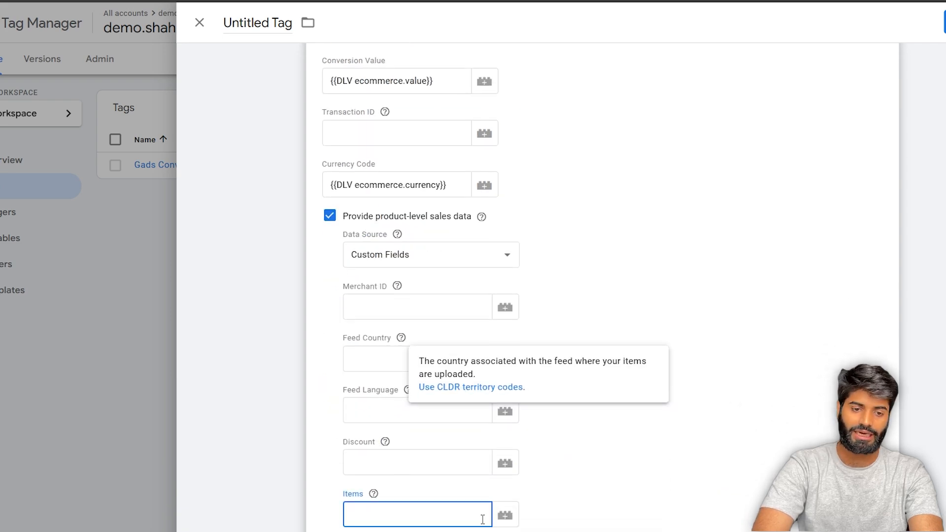
left_click(502, 516)
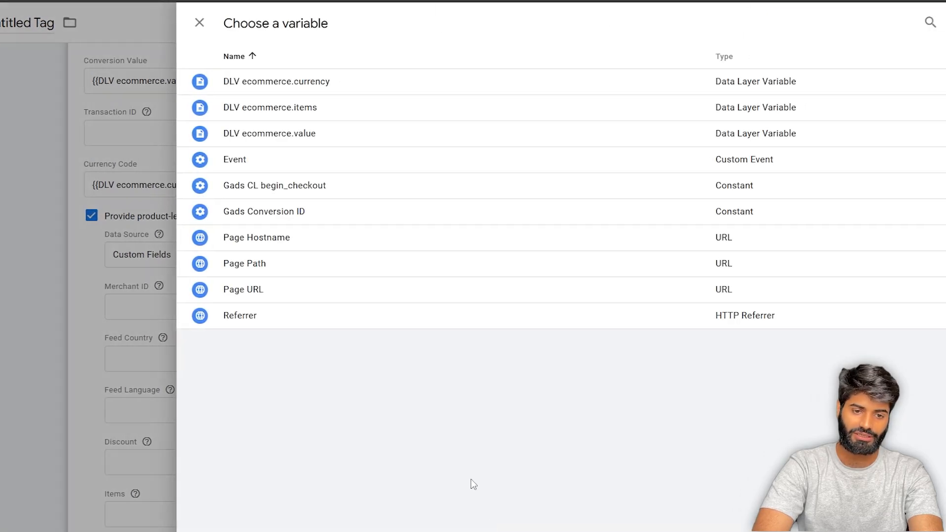
left_click(325, 116)
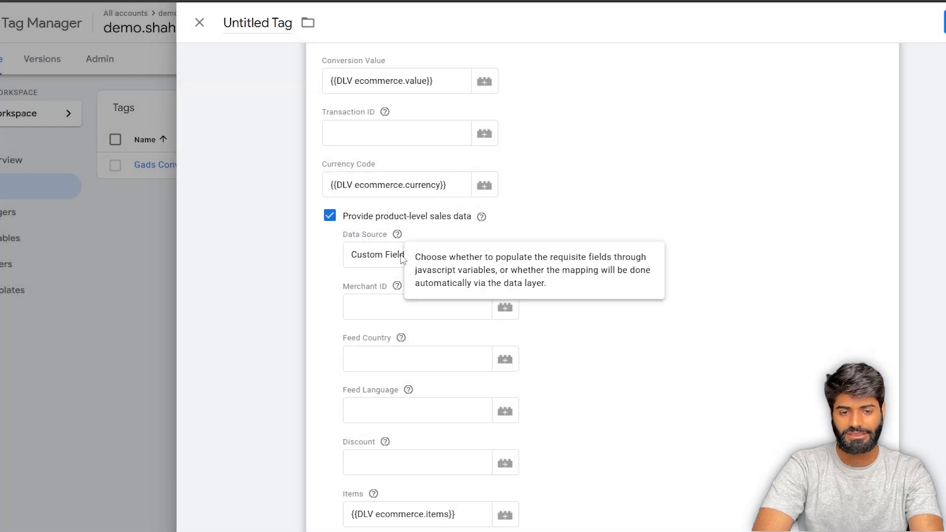
Set the data source of the product-level sales data to Data Layer
left_click(376, 264)
left_click(377, 275)
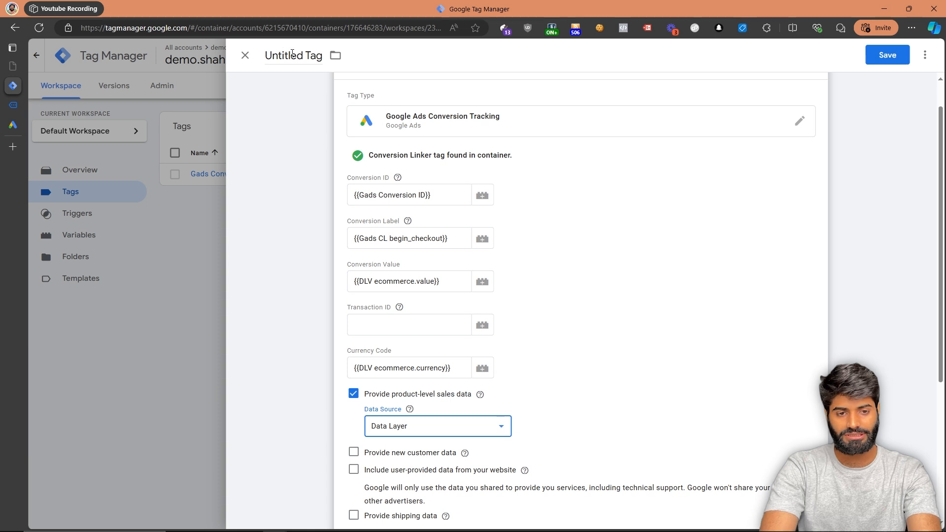
Name the tag Gads CT begin_checkout and save it
left_click(291, 54)
type("Gads")
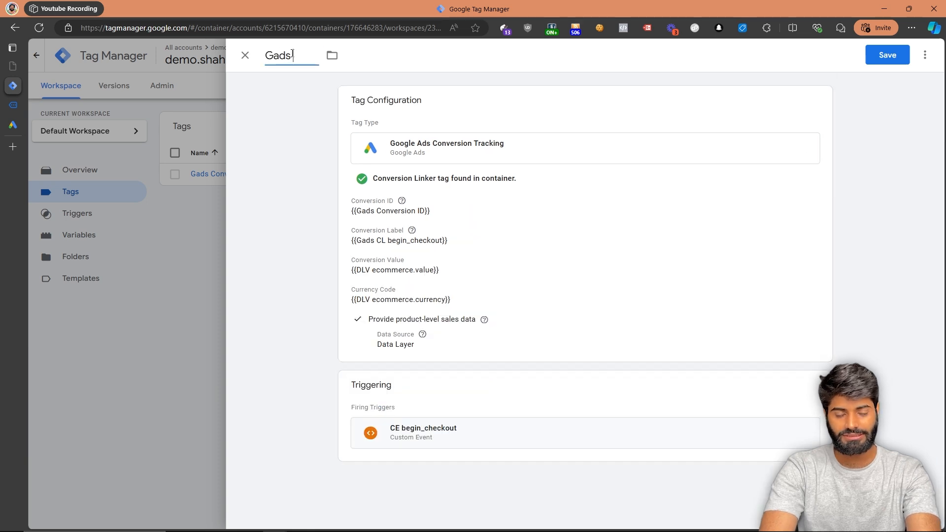
type(" C")
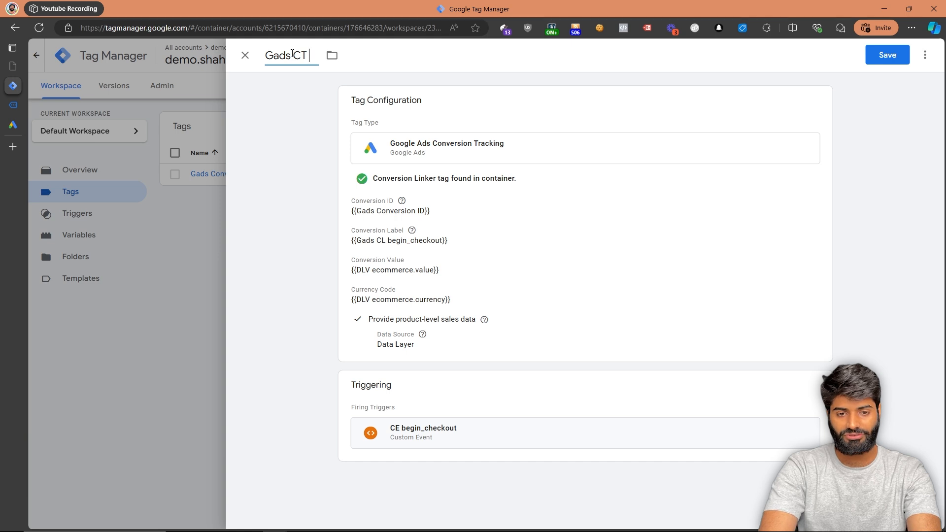
type("T")
type(" begin_checkout")
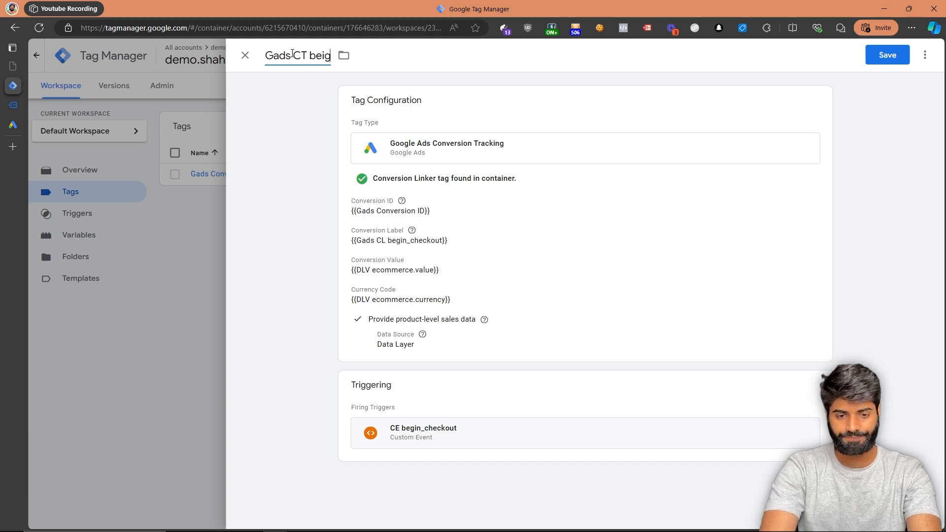
left_click(899, 57)
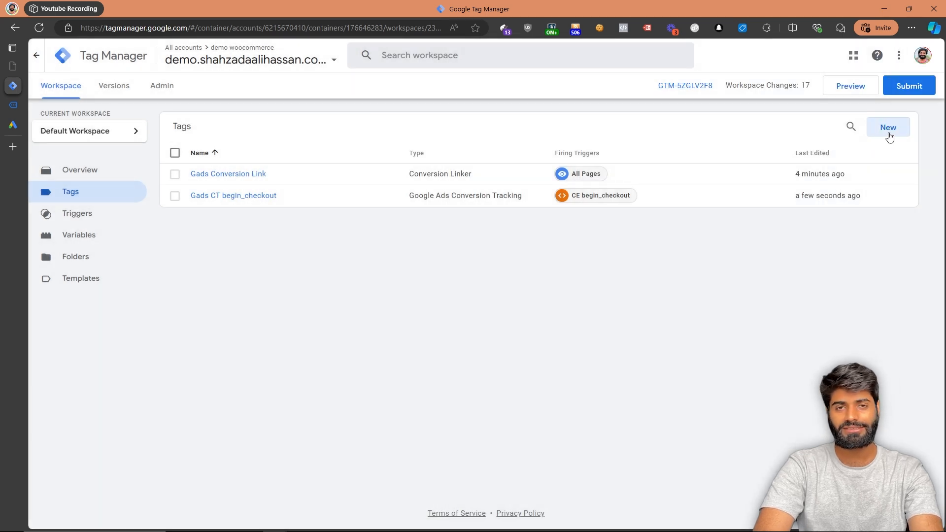
Create a new Google Ads Remarketing tag that fires on the CE begin_checkout trigger
left_click(889, 137)
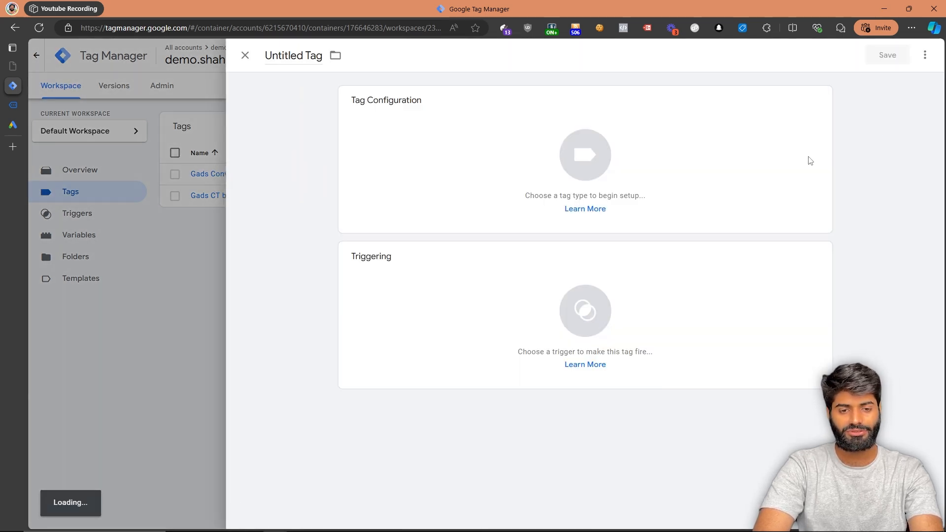
left_click(485, 285)
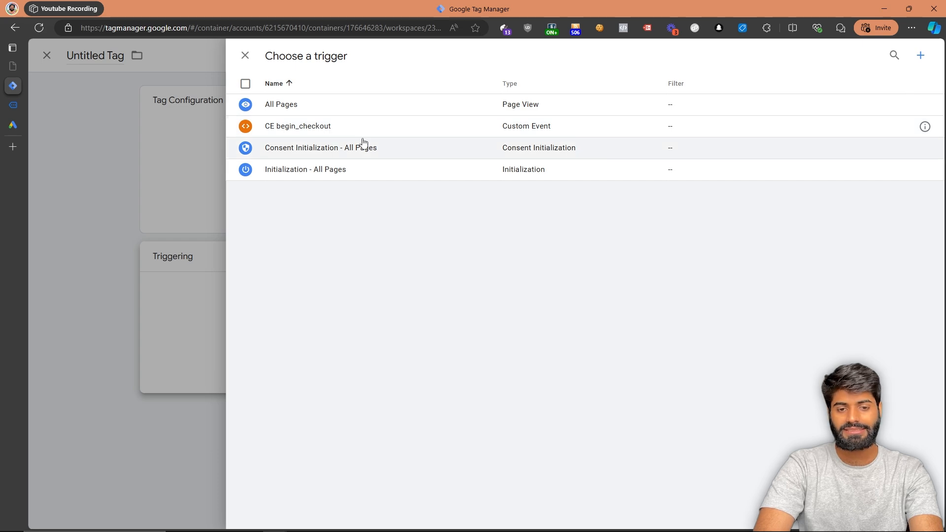
left_click(363, 129)
left_click(460, 169)
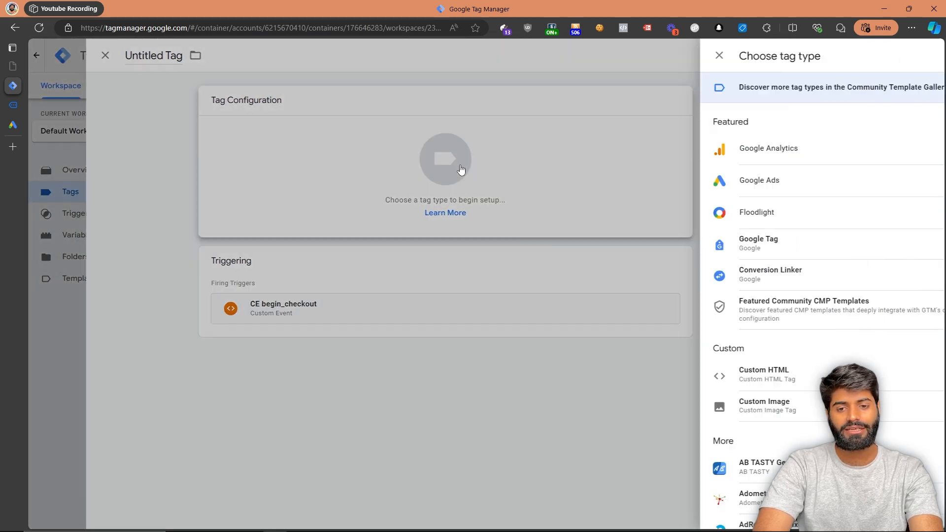
left_click(678, 181)
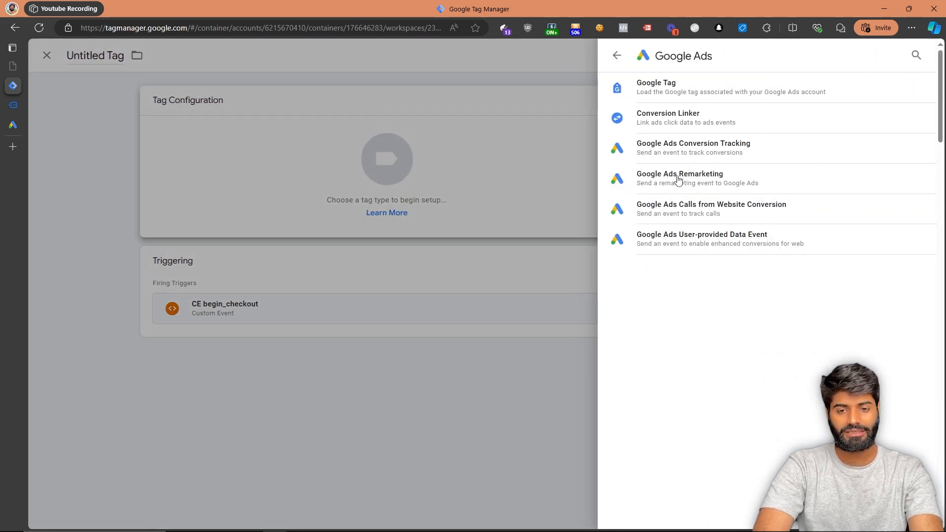
left_click(720, 183)
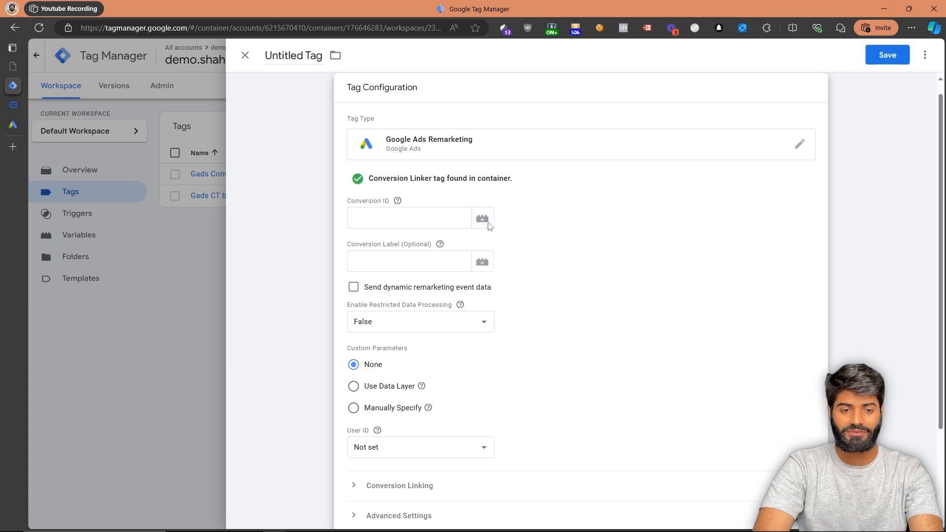
Assign the Gads Conversion ID variable to Conversion ID and Gads CL begin_checkout to Conversion Label
left_click(487, 227)
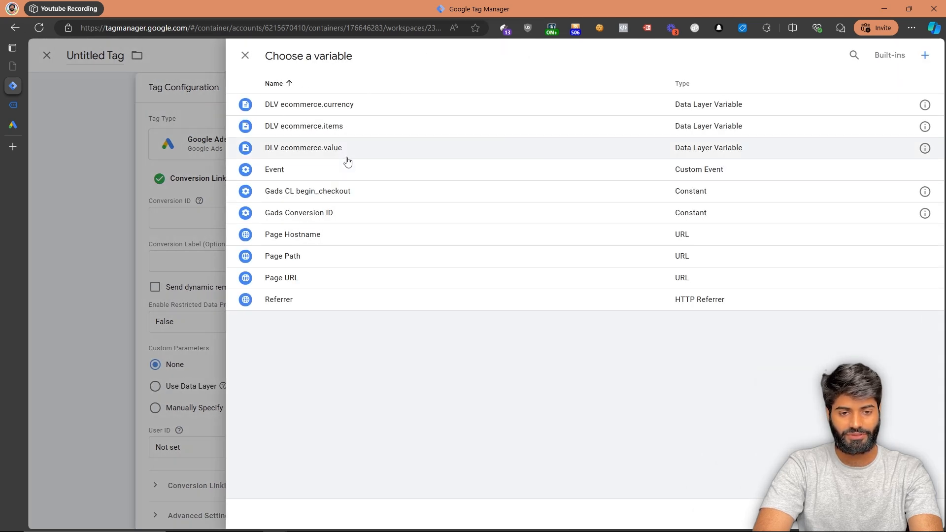
left_click(346, 219)
left_click(486, 271)
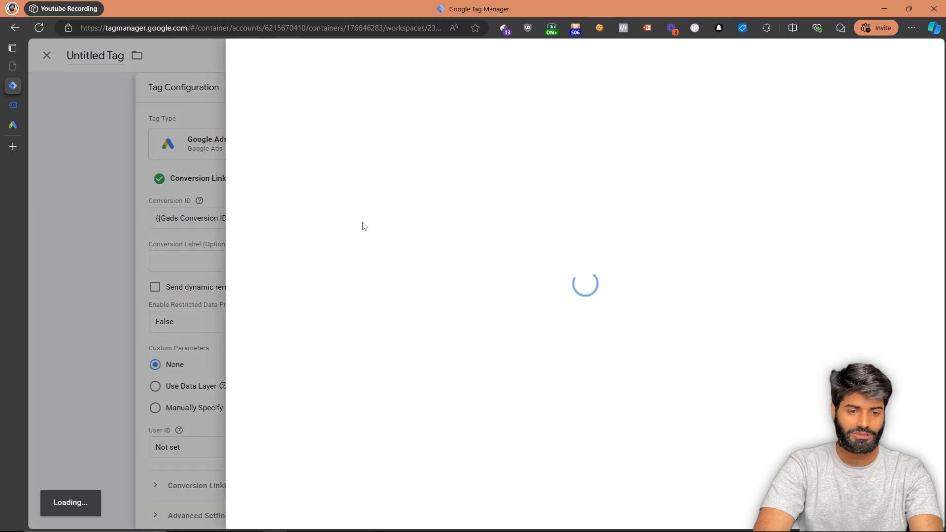
left_click(328, 189)
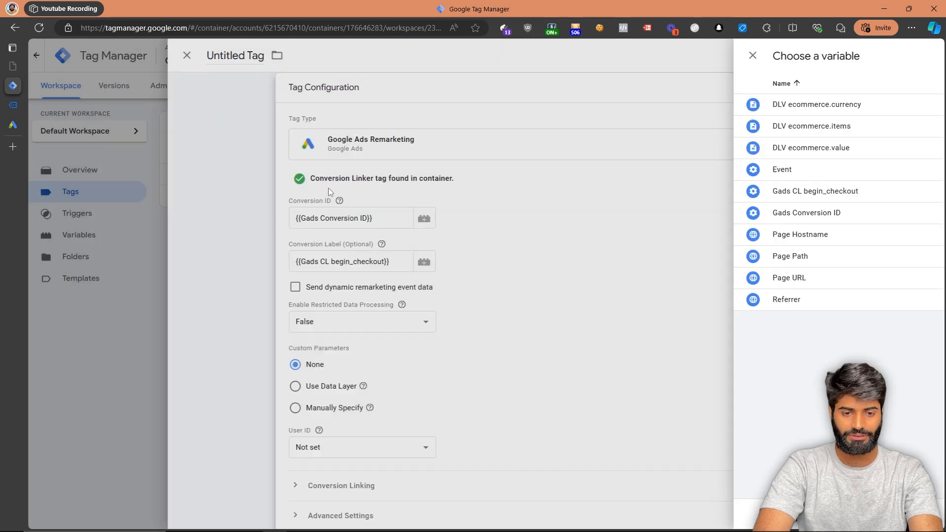
Enable sending dynamic remarketing event data and set the event name to begin_checkout
left_click(353, 262)
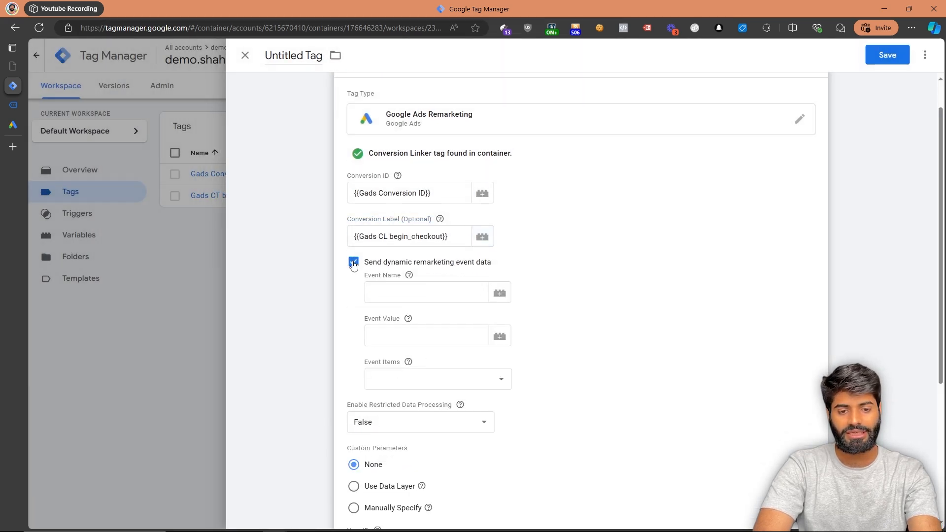
left_click(427, 298)
type("b")
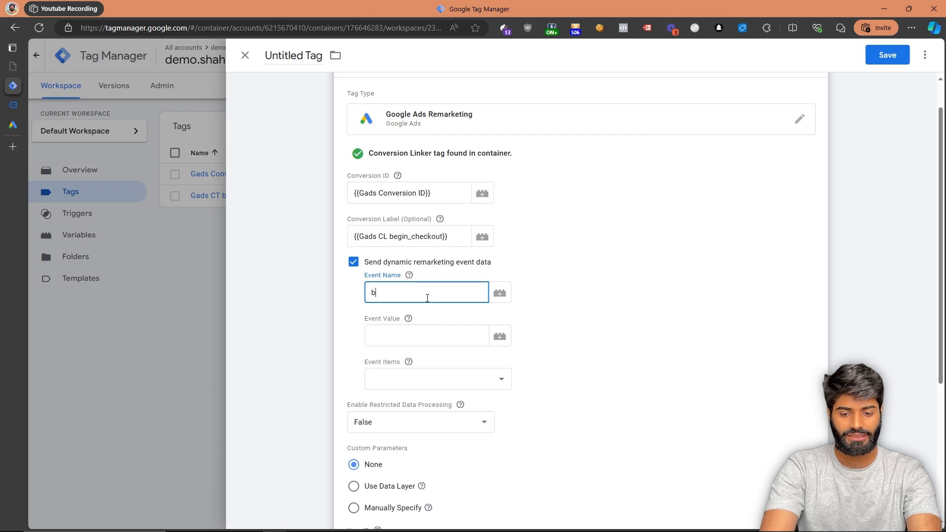
type("egin_checkout")
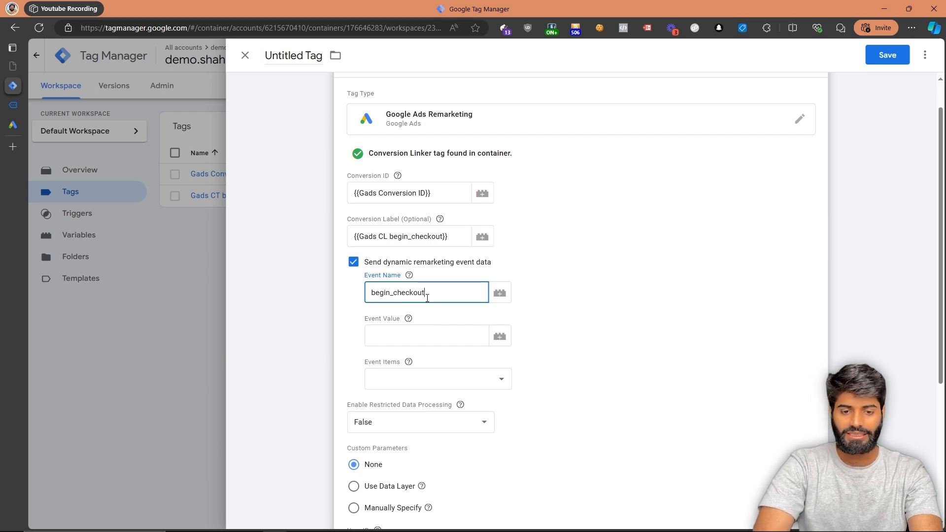
key("Tab")
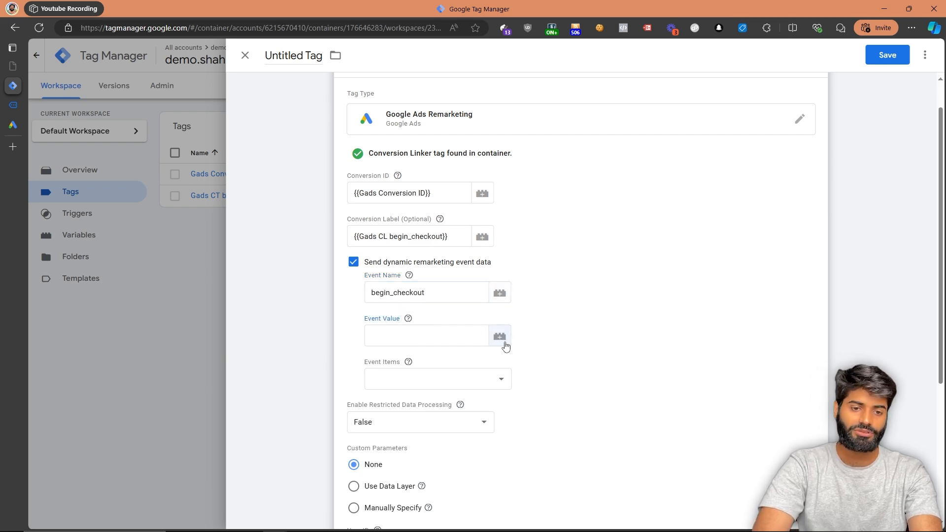
Assign DLV ecommerce.value to Event Value and DLV ecommerce.items to Event Items
left_click(500, 338)
left_click(344, 149)
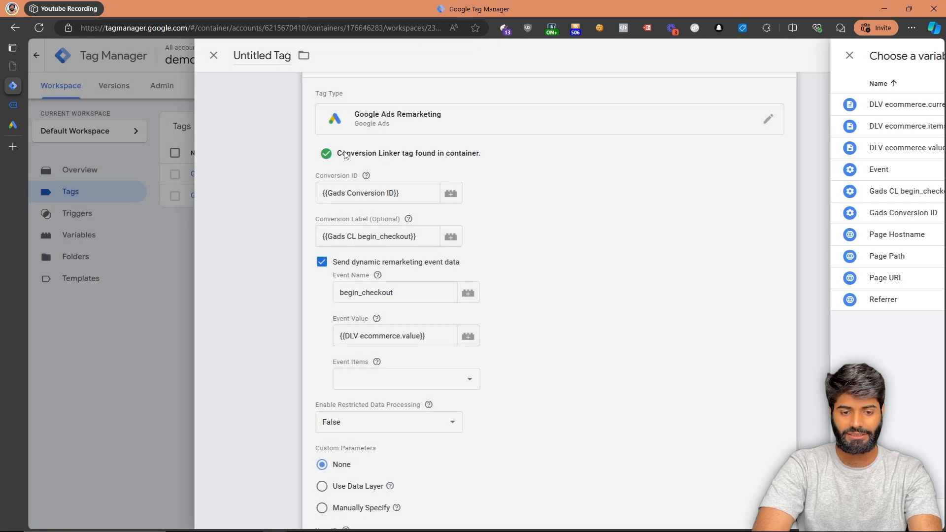
left_click(452, 384)
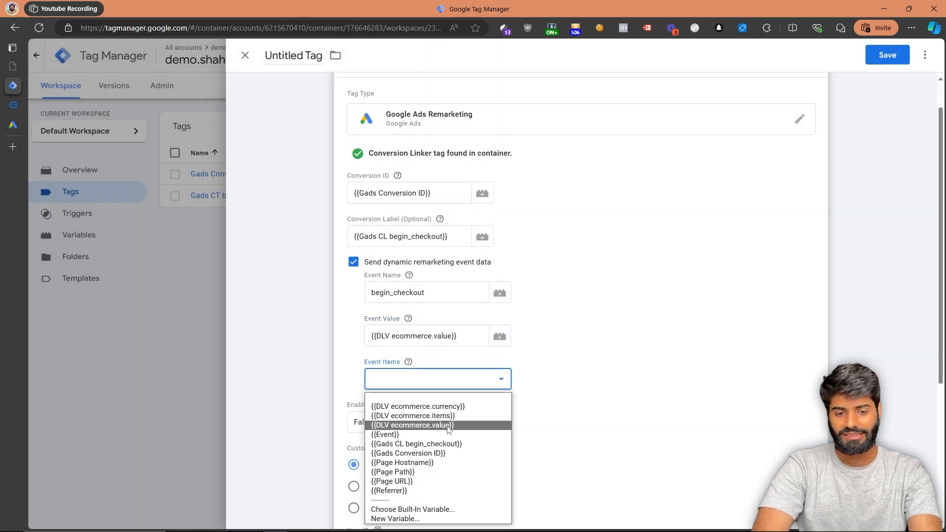
left_click(450, 417)
Name the remarketing tag Gads RT begin_checkout and save it
scroll(448, 422, "down", 4)
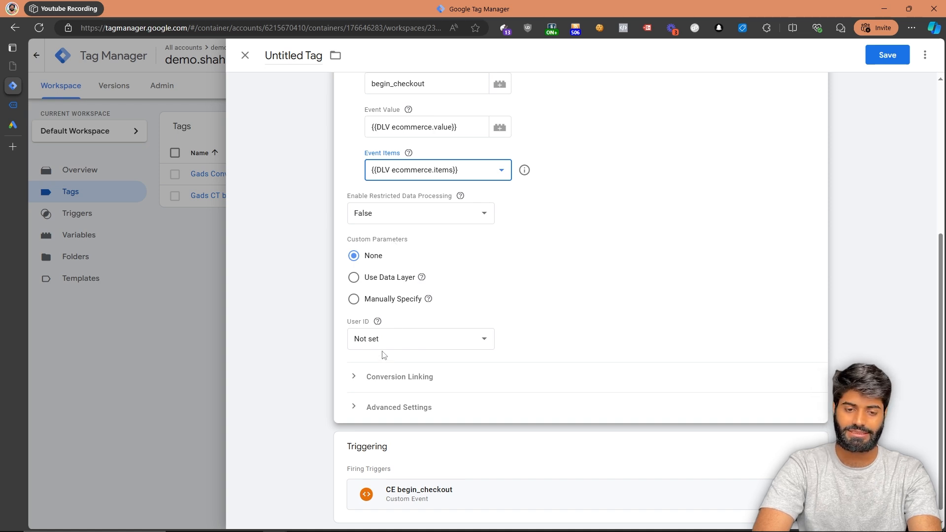
left_click(283, 56)
type("Gads ")
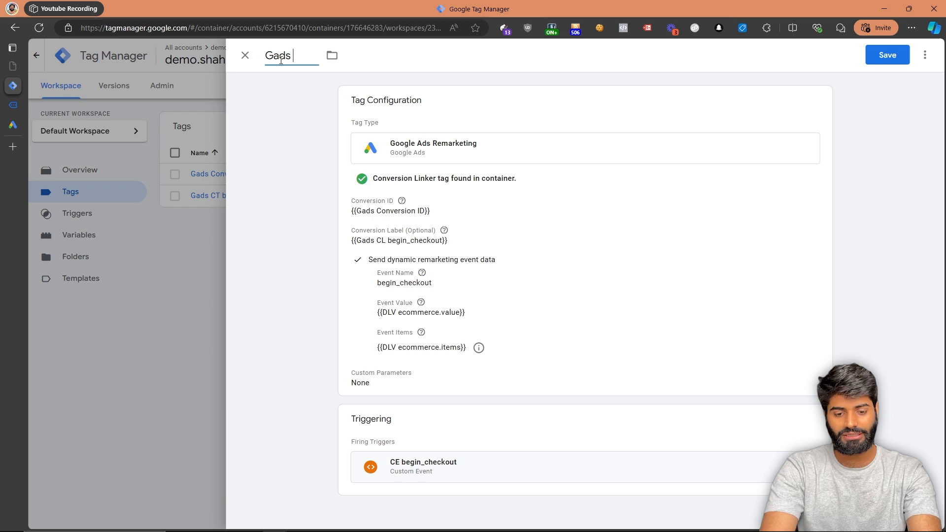
type("RT begin")
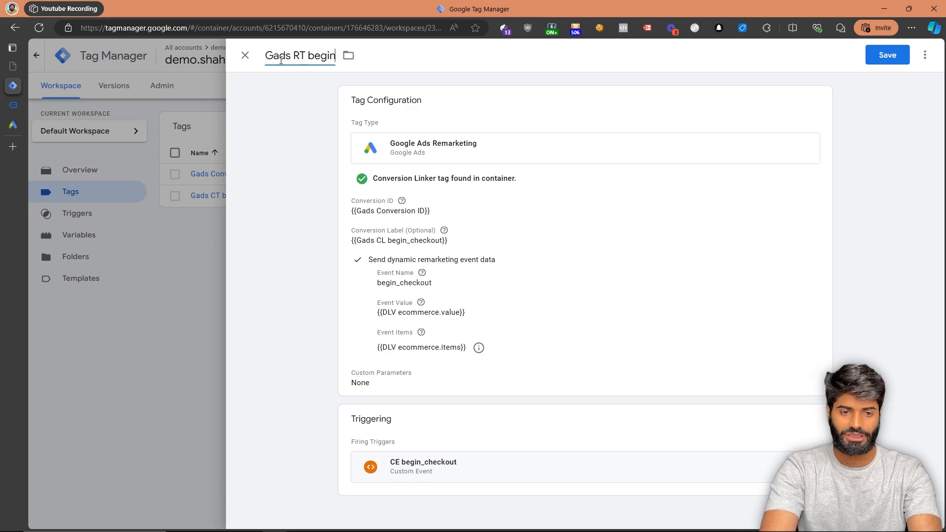
type("_checkout")
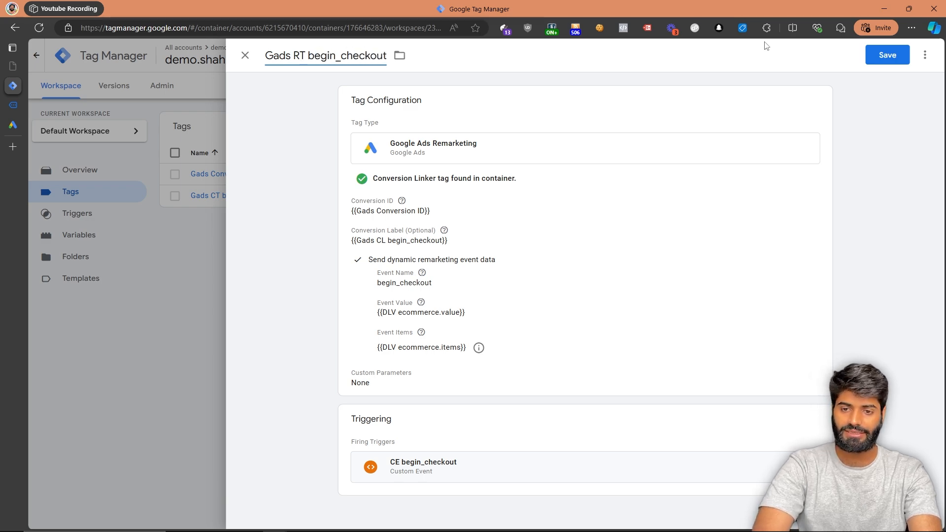
left_click(892, 61)
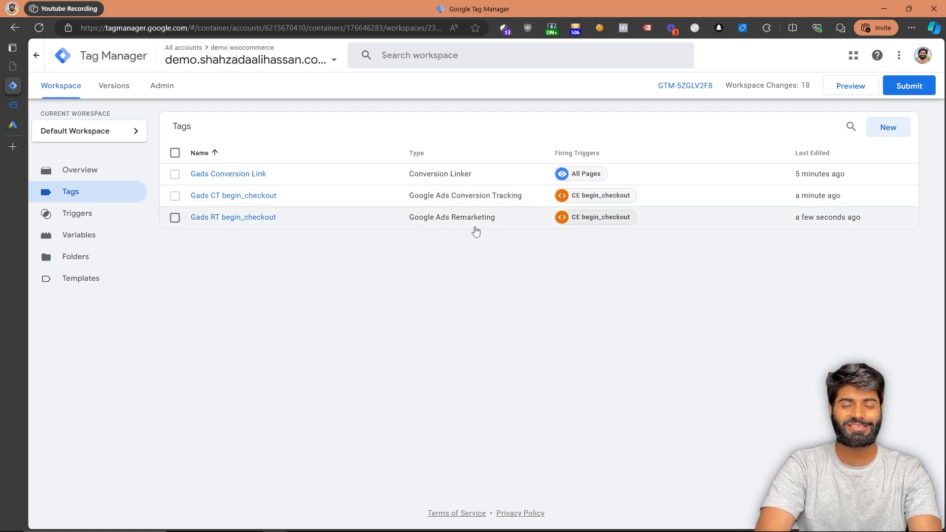
Start the container preview and connect Tag Assistant to the demo store, placing the two browser windows side by side
left_click(874, 90)
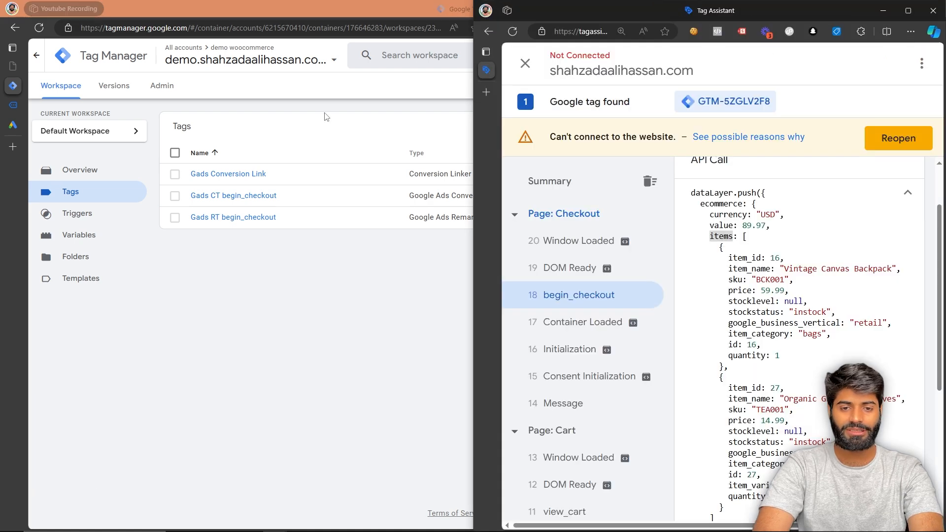
mouse_move(486, 71)
left_click_drag(485, 72, 943, 330)
mouse_move(15, 129)
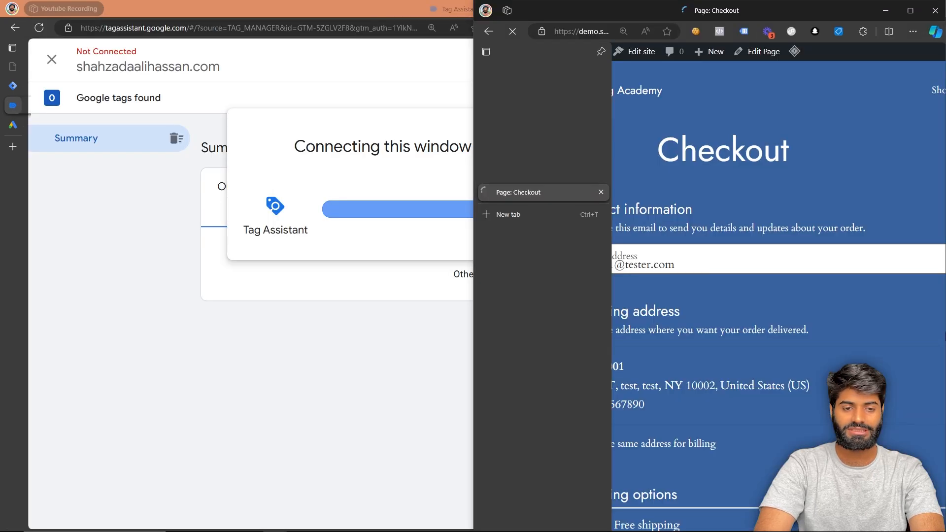
left_click(233, 162)
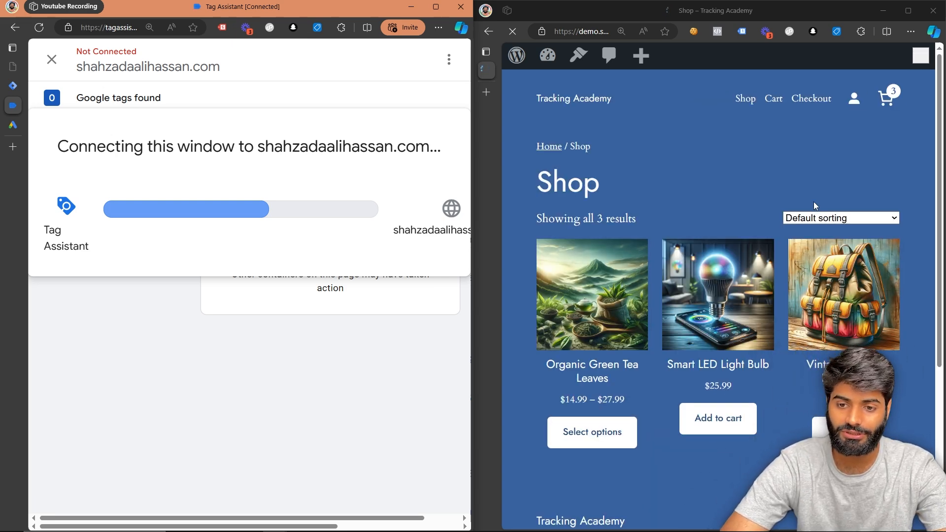
left_click(895, 97)
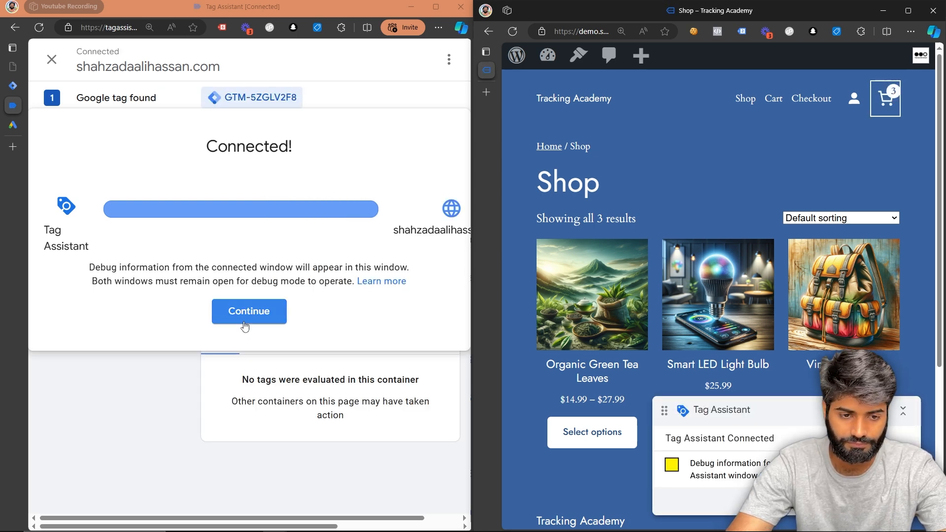
left_click(249, 311)
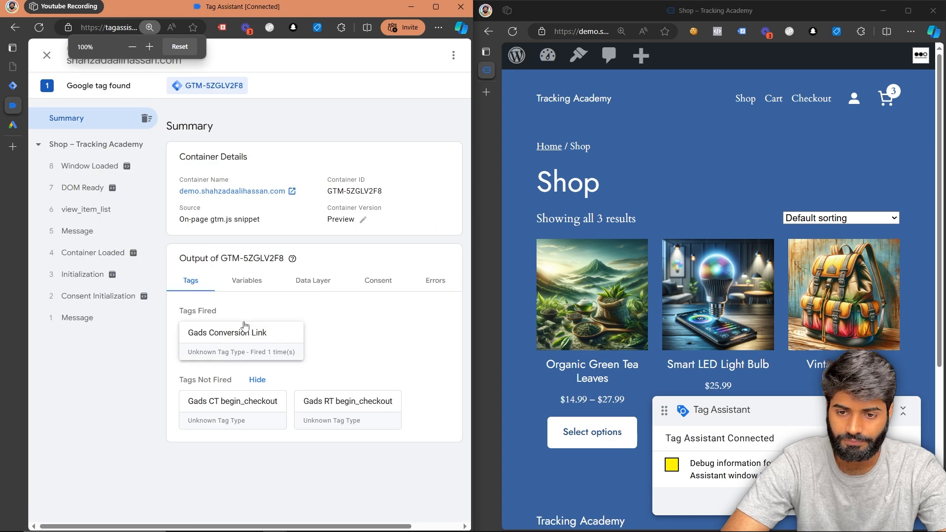
Open the store's cart, move the Tag Assistant badge out of the way and proceed to checkout in a new tab
left_click(882, 100)
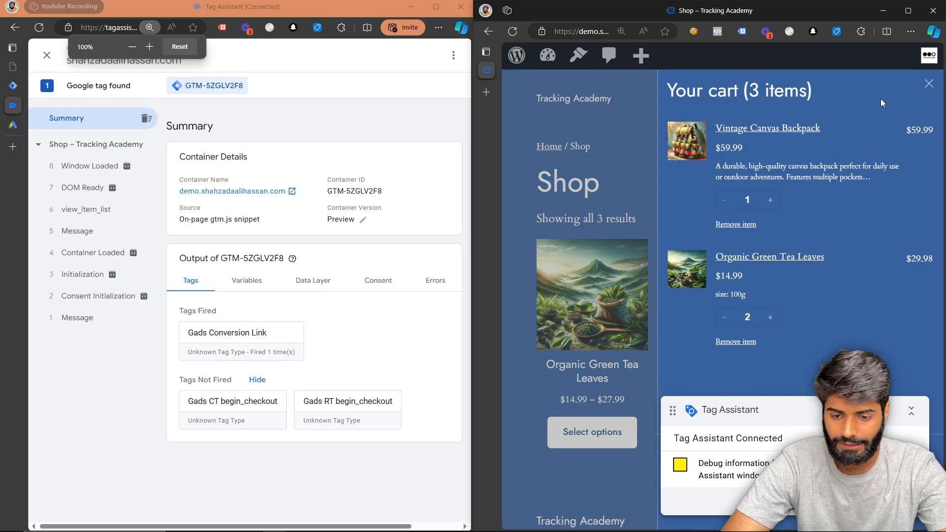
left_click_drag(814, 415, 797, 211)
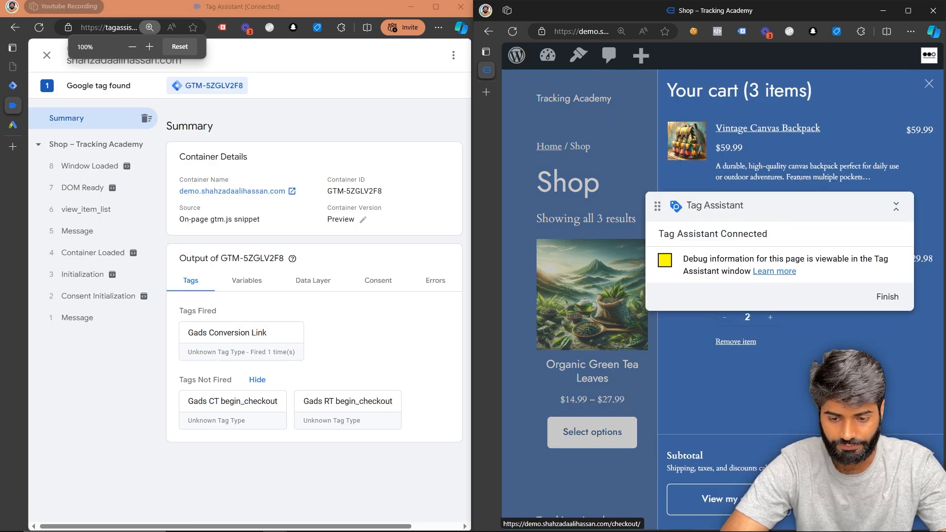
left_click(862, 499, "ctrl+shift")
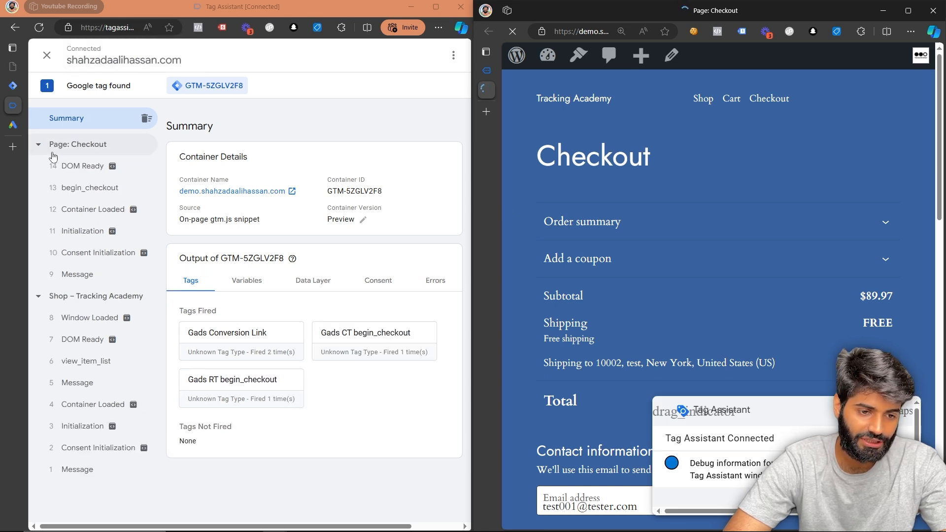
Examine the Checkout page's begin_checkout data layer push and fired tags, plus the hits sent by the Google Ads tag
left_click(74, 144)
left_click(85, 193)
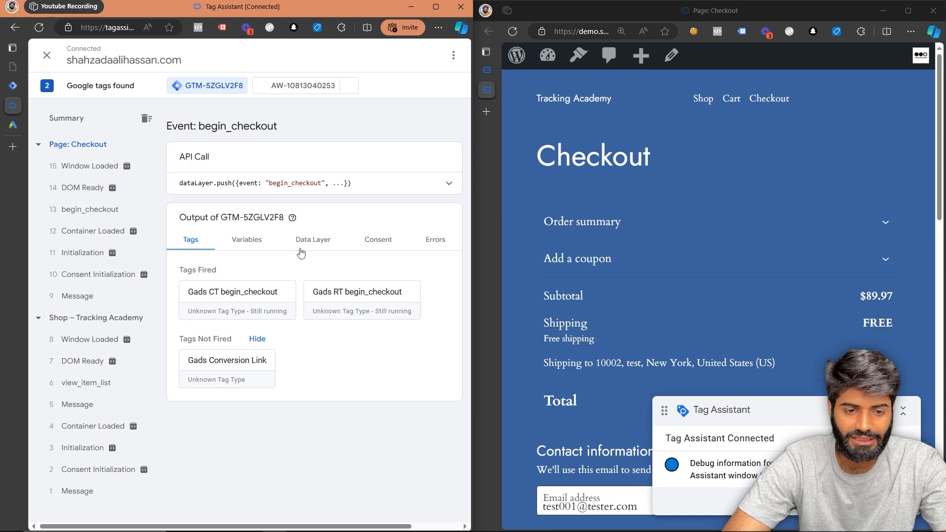
left_click(434, 181)
scroll(287, 261, "down", 4)
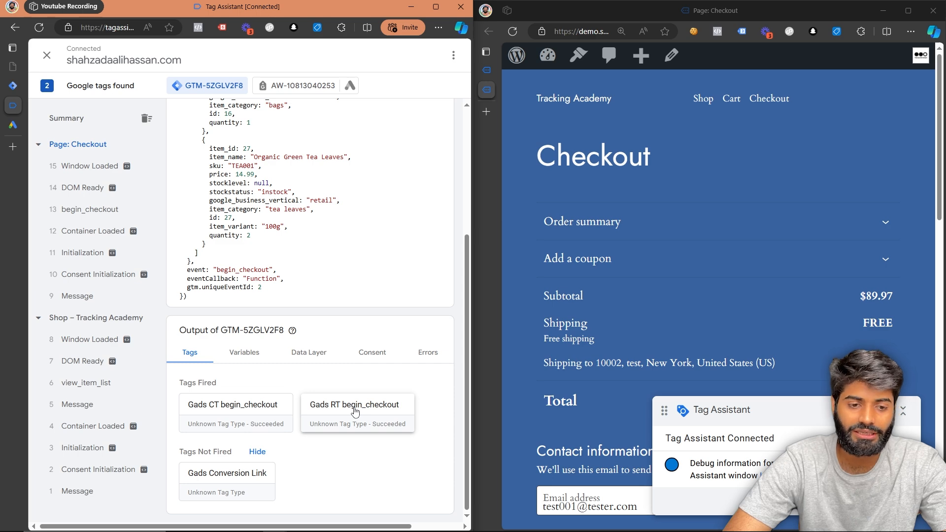
scroll(354, 411, "up", 4)
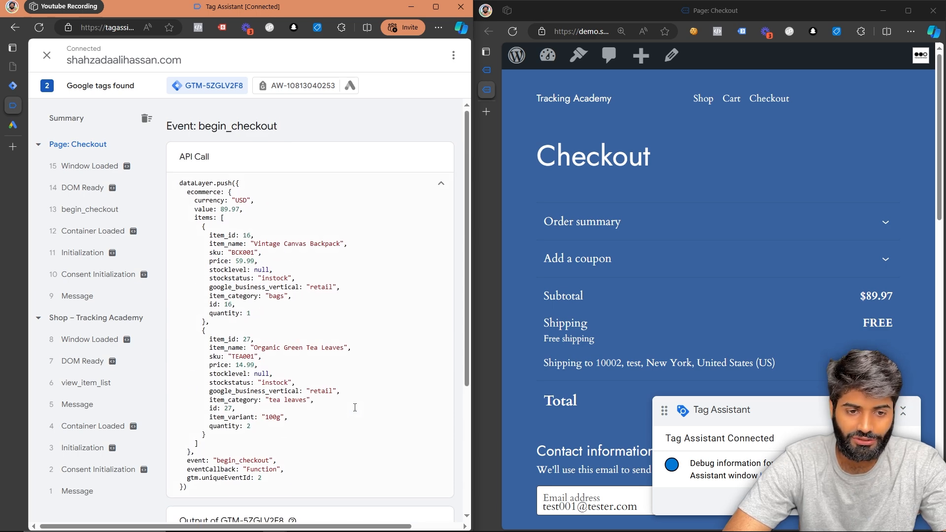
left_click(308, 87)
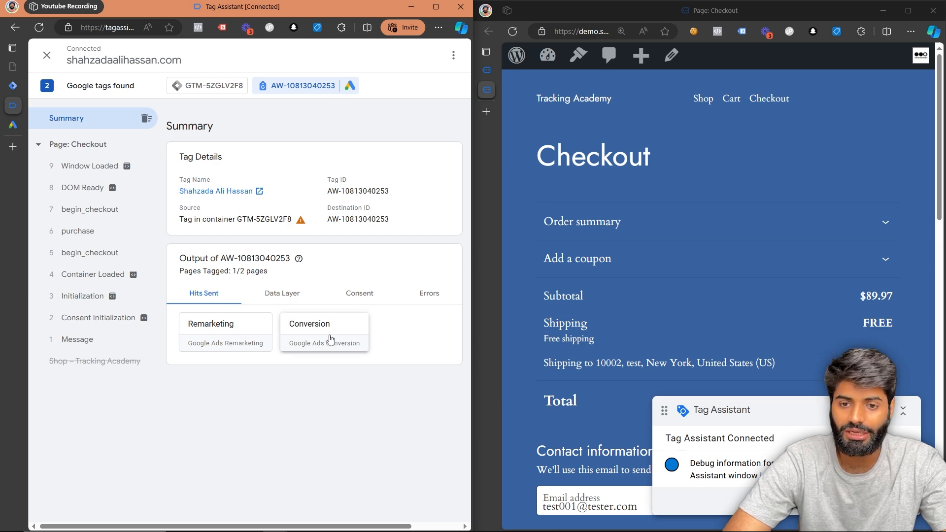
Inspect the Google Ads Conversion Tracking tag's metadata and its request's event name and item IDs in Tag Assistant Legacy
left_click(741, 31)
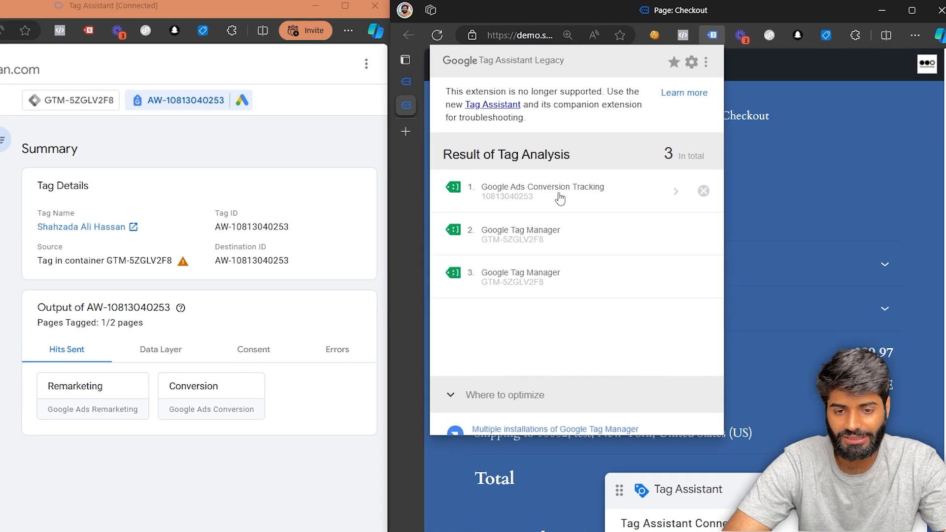
left_click(586, 159)
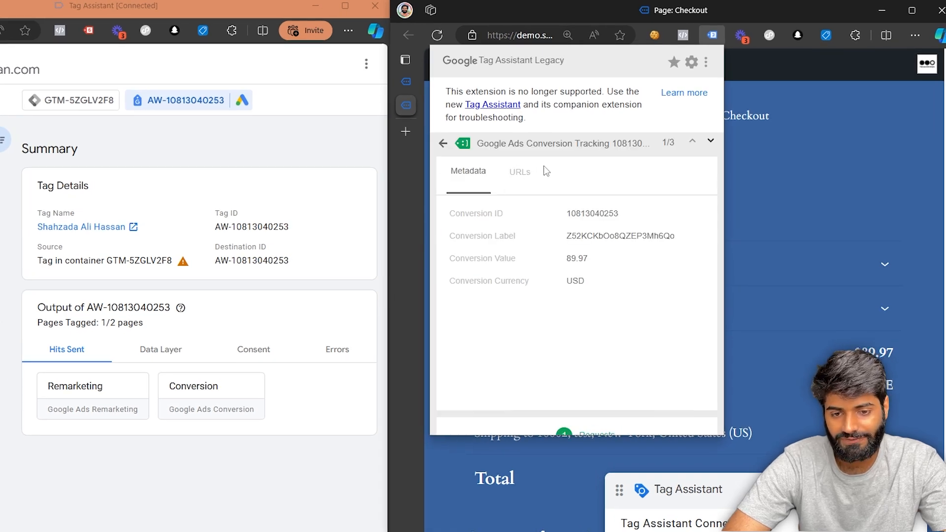
left_click(577, 434)
double_click(620, 241)
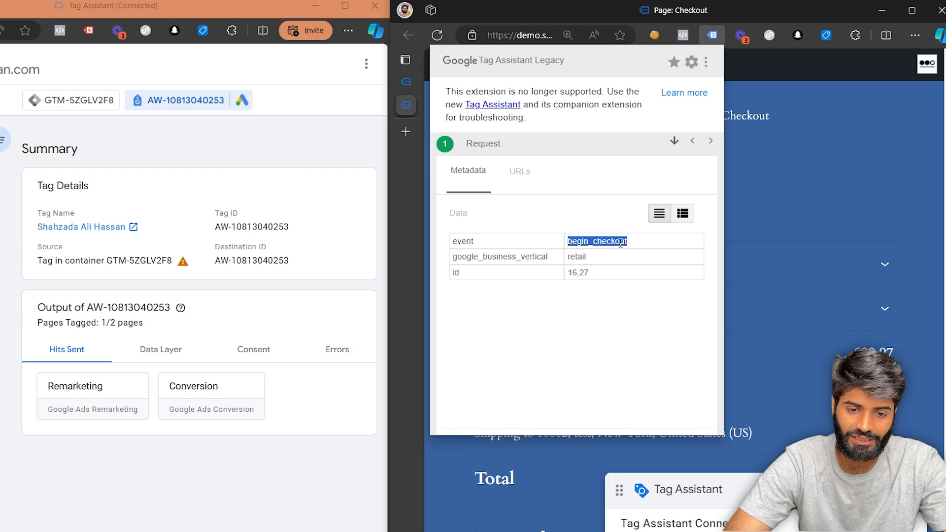
double_click(582, 276)
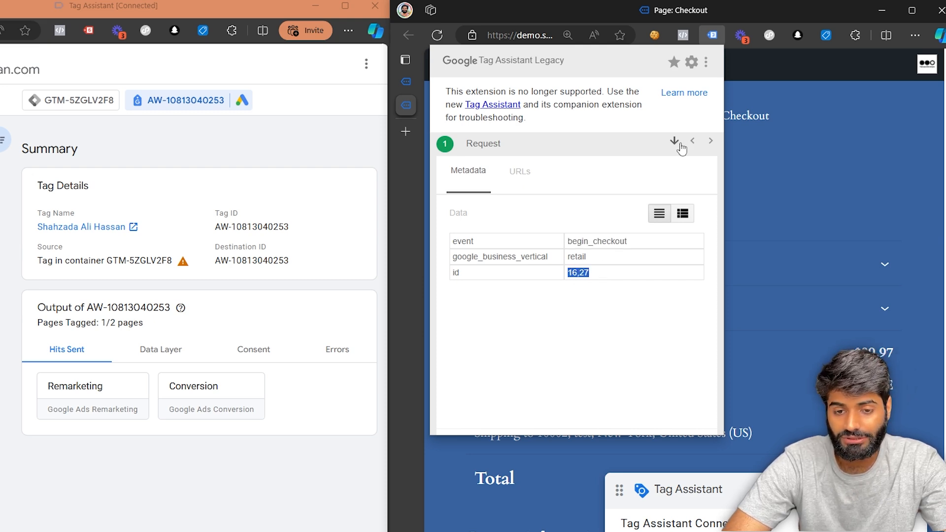
Examine the Google Ads request's URL parameters as a table in Tag Assistant Legacy, checking value and data, and go to the following request
left_click(518, 172)
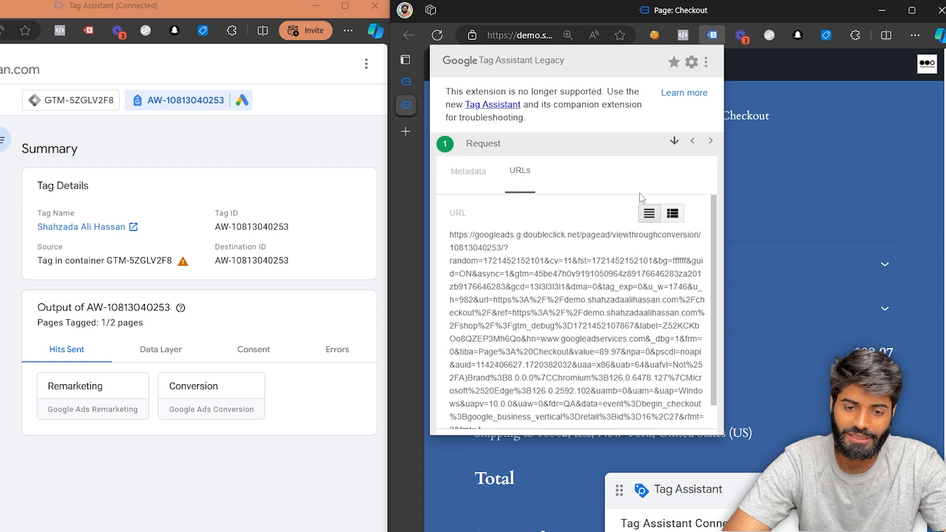
left_click(672, 213)
scroll(611, 319, "down", 10)
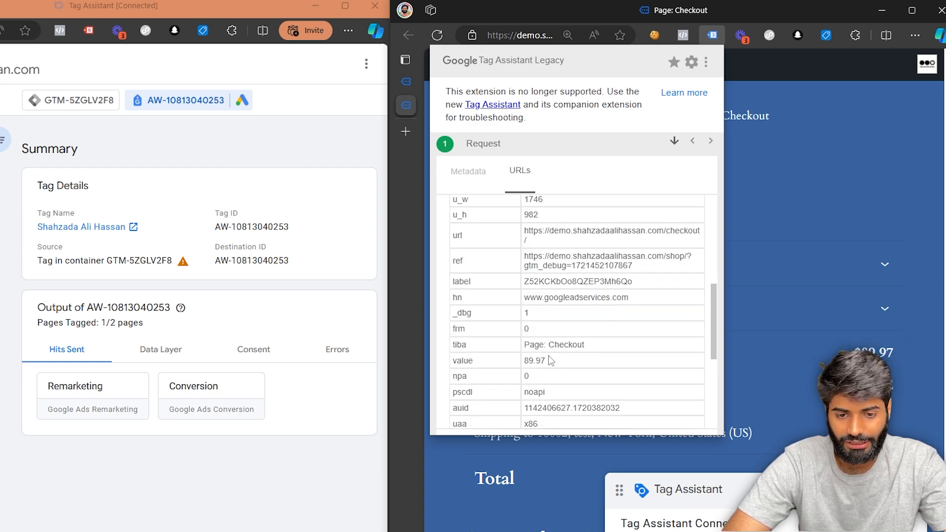
double_click(548, 358)
scroll(590, 339, "down", 3)
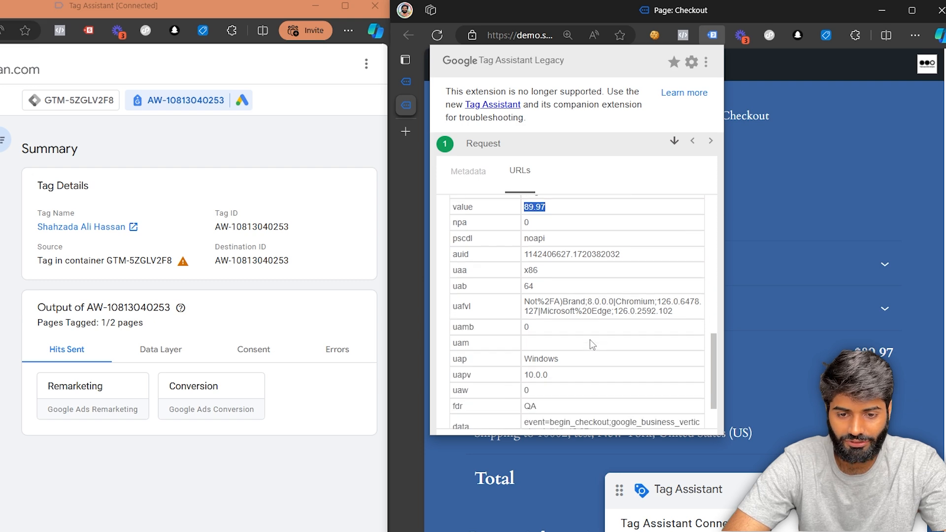
left_click_drag(669, 312, 516, 310)
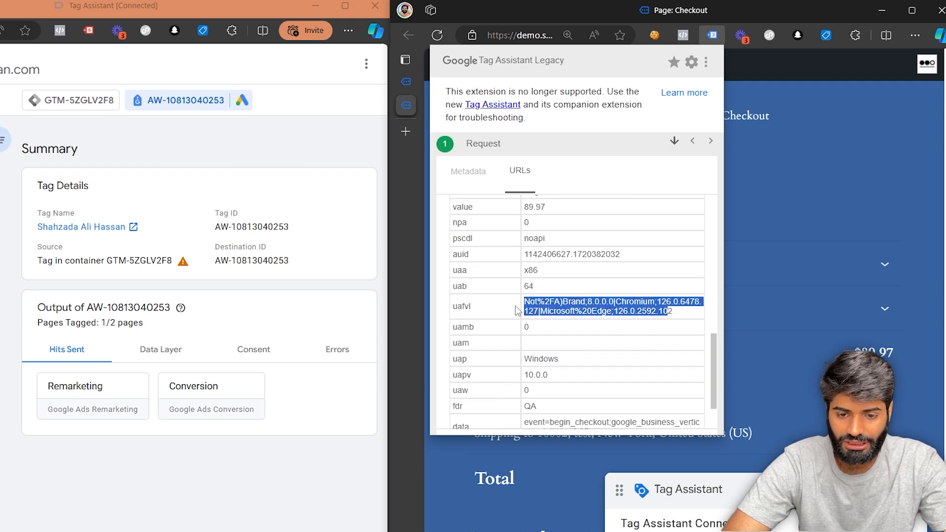
scroll(516, 310, "down", 2)
left_click_drag(629, 376, 522, 362)
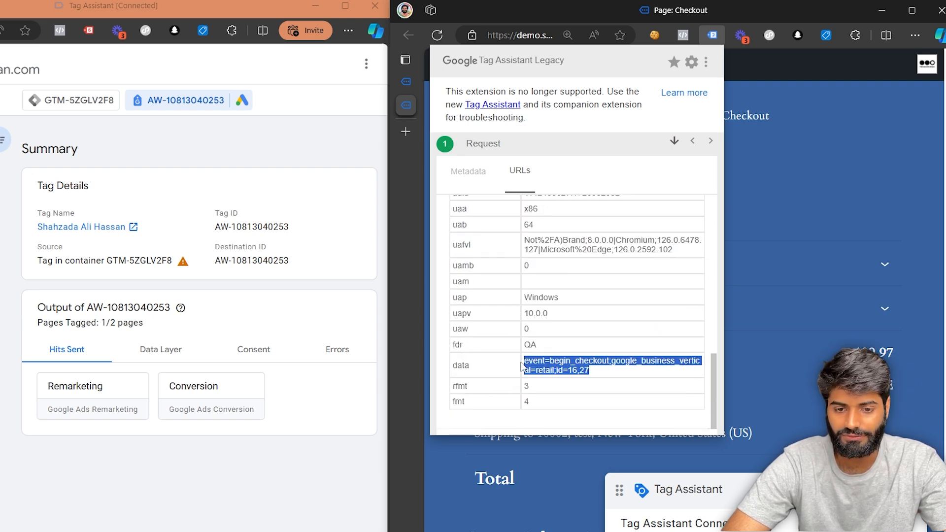
scroll(521, 365, "up", 5)
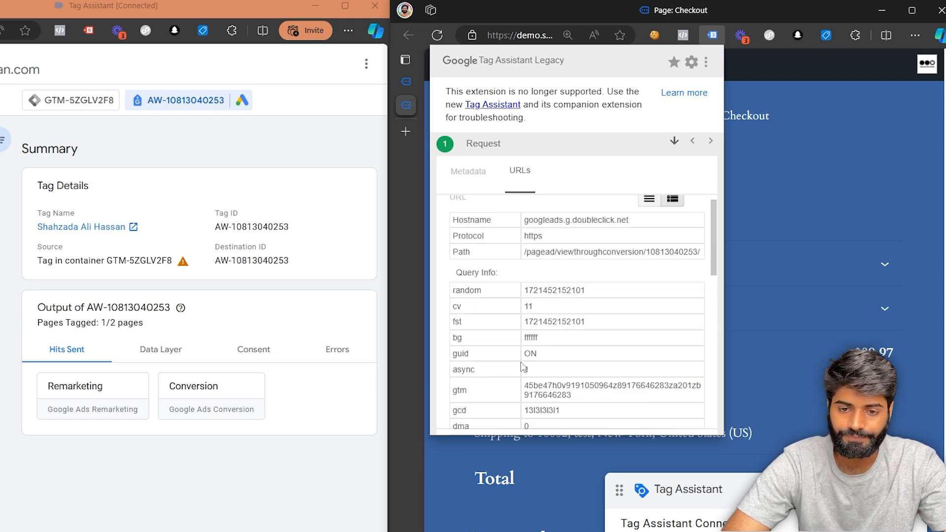
left_click(674, 142)
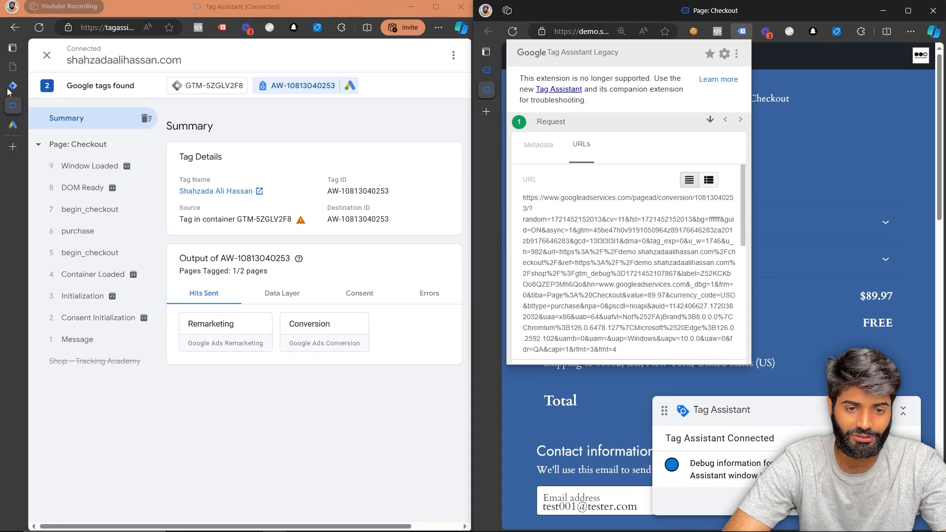
In Google Tag Manager, submit the workspace changes and publish them as version "[TrackingAcademy] Gads Begin Checkout"
left_click(11, 88)
double_click(440, 8)
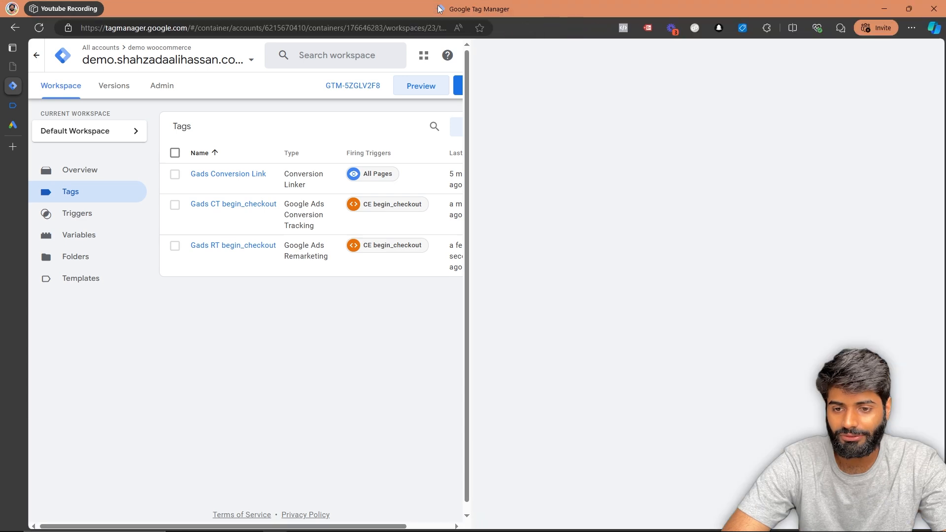
left_click(927, 88)
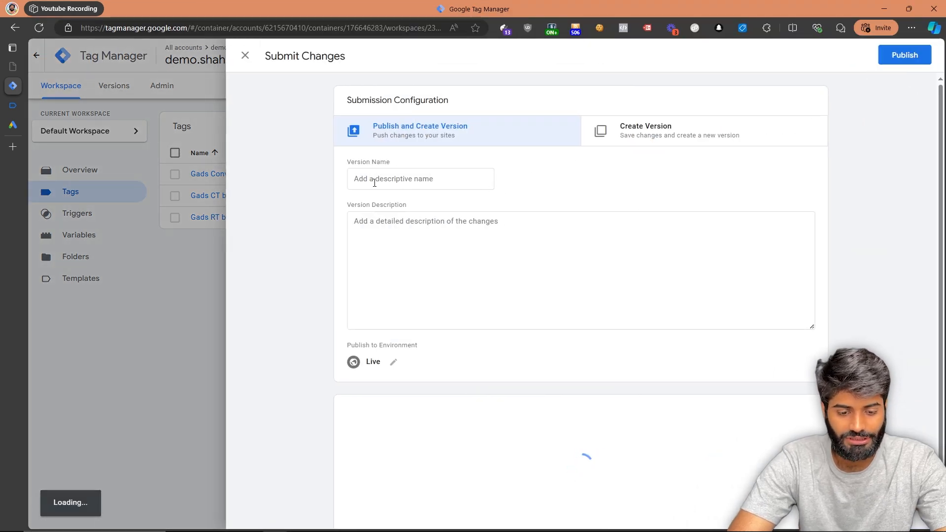
left_click(374, 182)
type("[Tra")
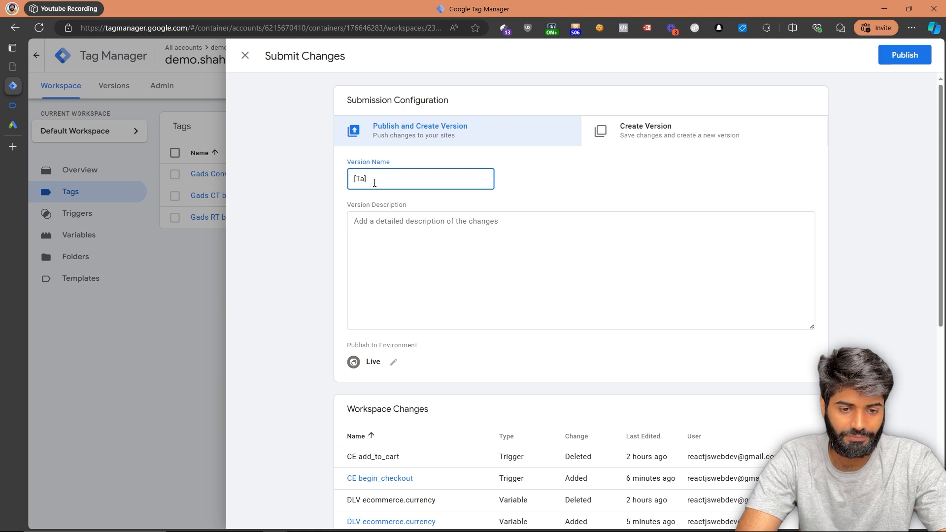
type("ckingAc")
type("adem")
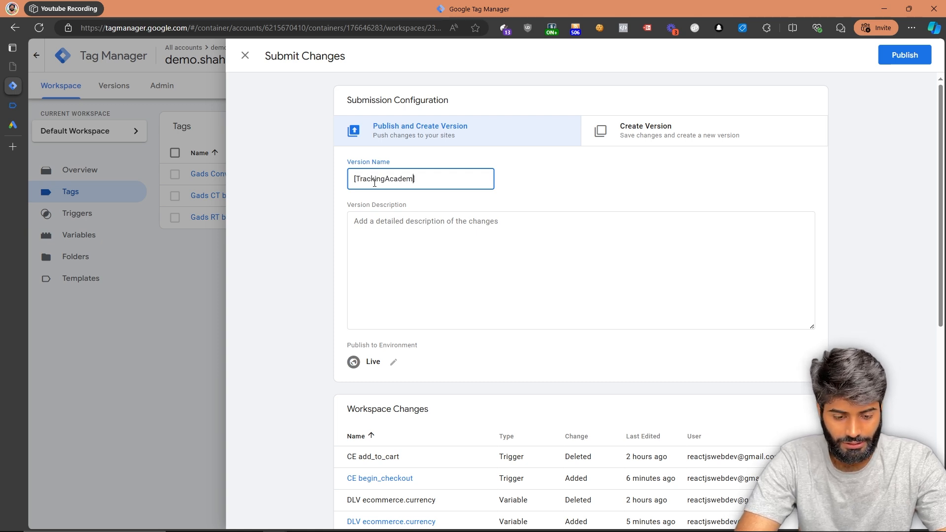
type("y] Gads")
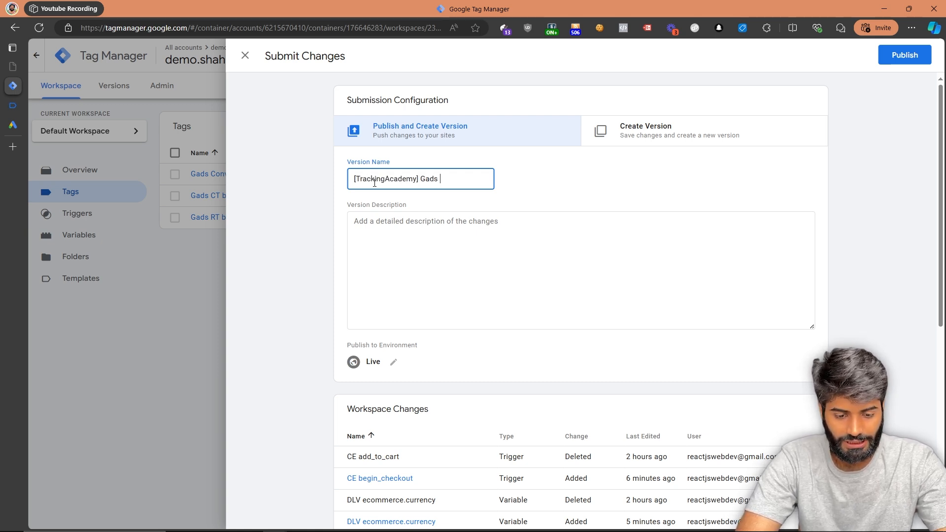
type(" Begin Checkout")
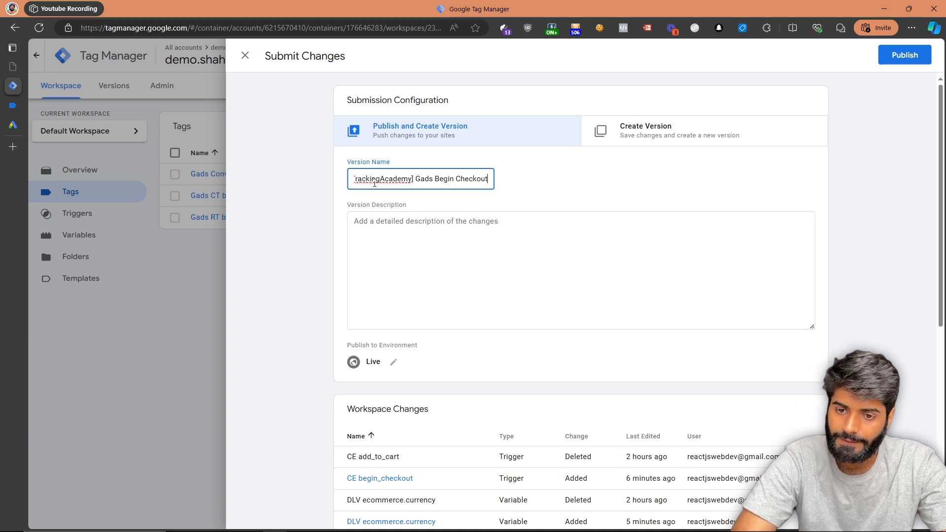
left_click(907, 55)
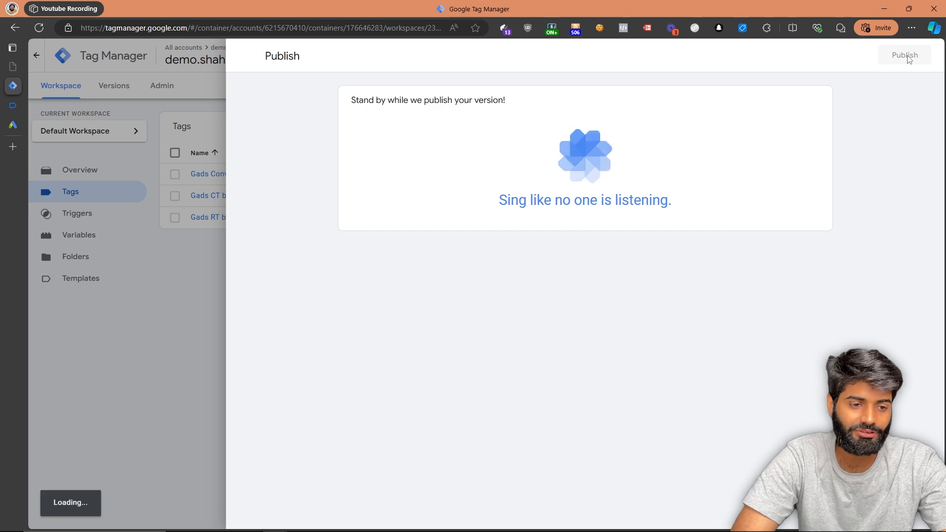
Switch to Google Ads and finish the setup of the begin_checkout conversion action
left_click(11, 125)
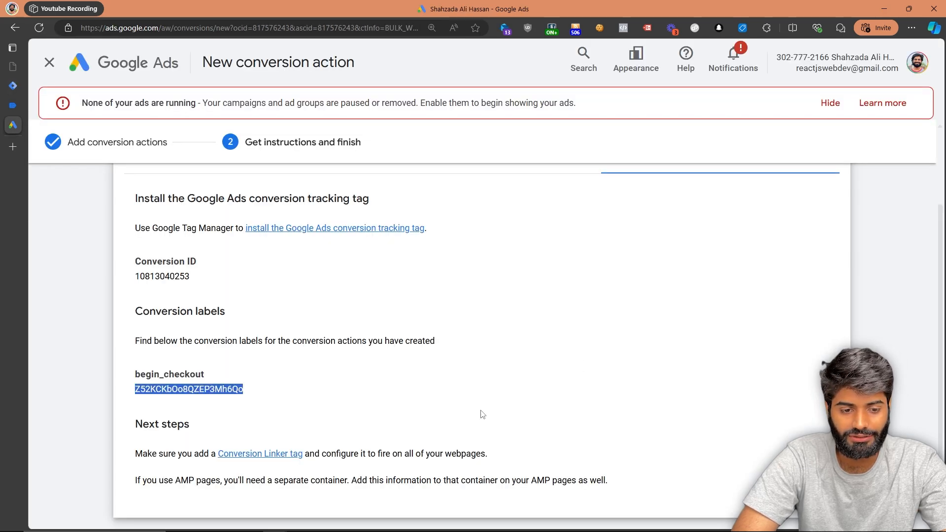
scroll(481, 413, "down", 1)
left_click(132, 491)
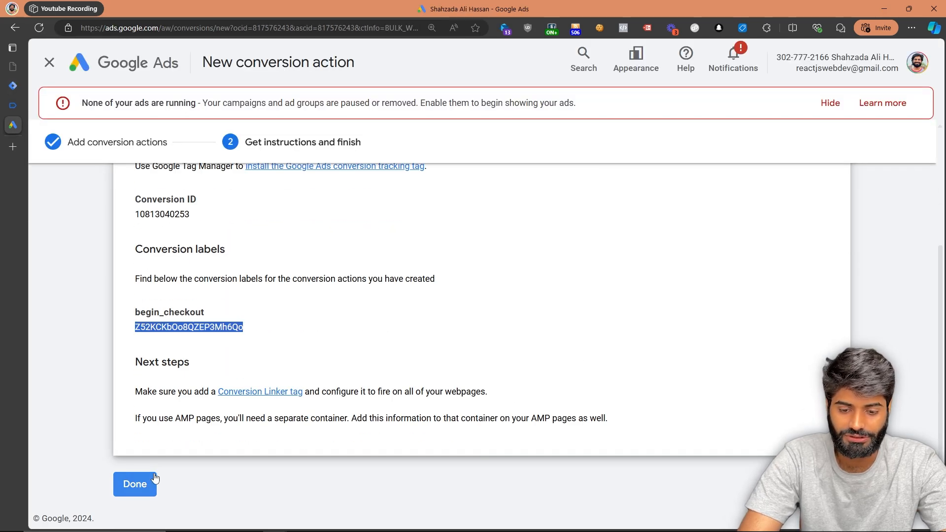
Check the status details of the begin_checkout and add_to_cart (2) conversion actions in the conversion goals summary
key("ctrl+minus")
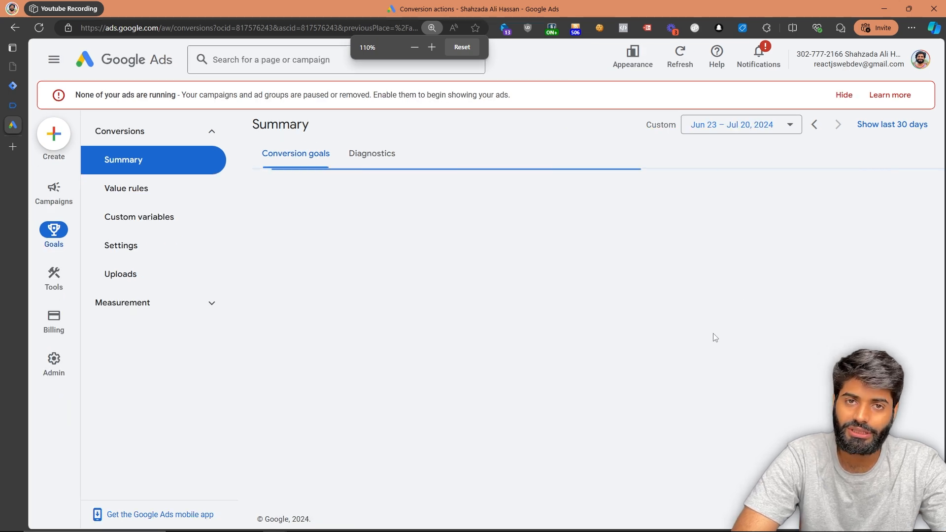
scroll(715, 337, "down", 1)
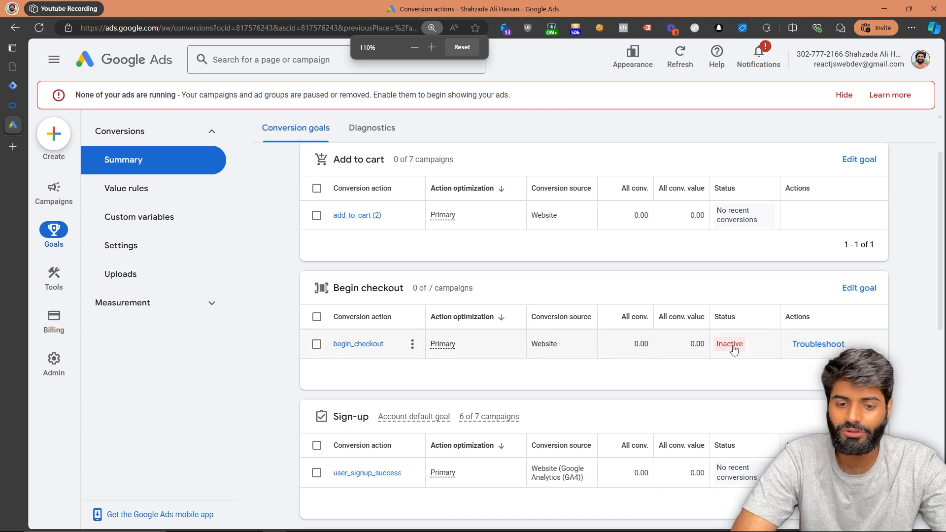
mouse_move(733, 349)
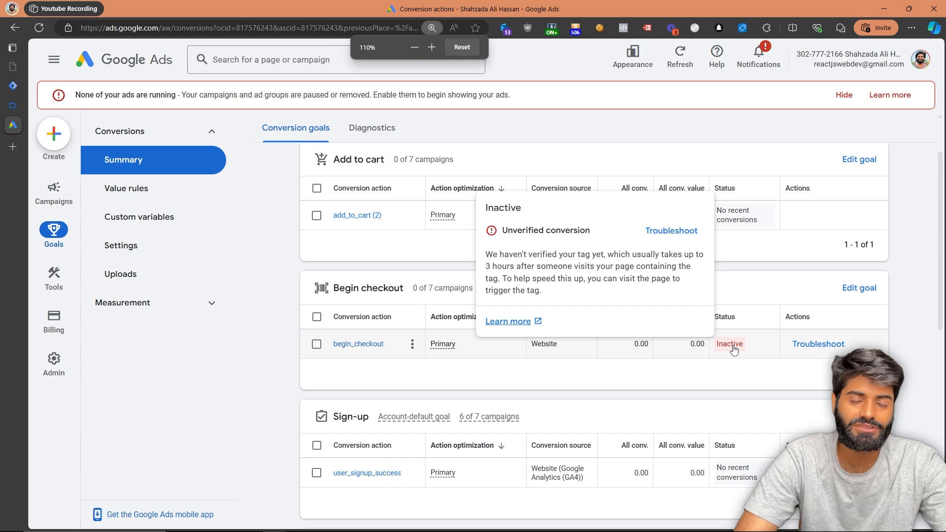
scroll(733, 348, "down", 1)
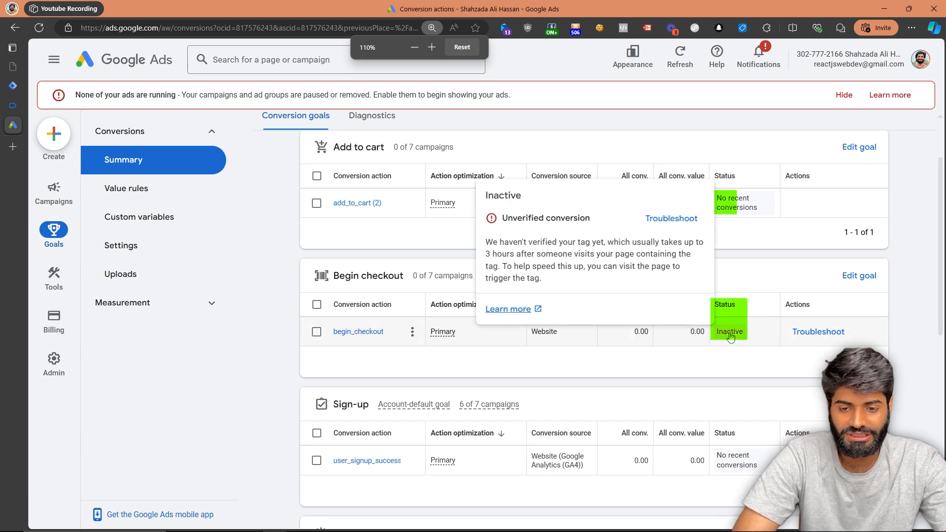
mouse_move(752, 211)
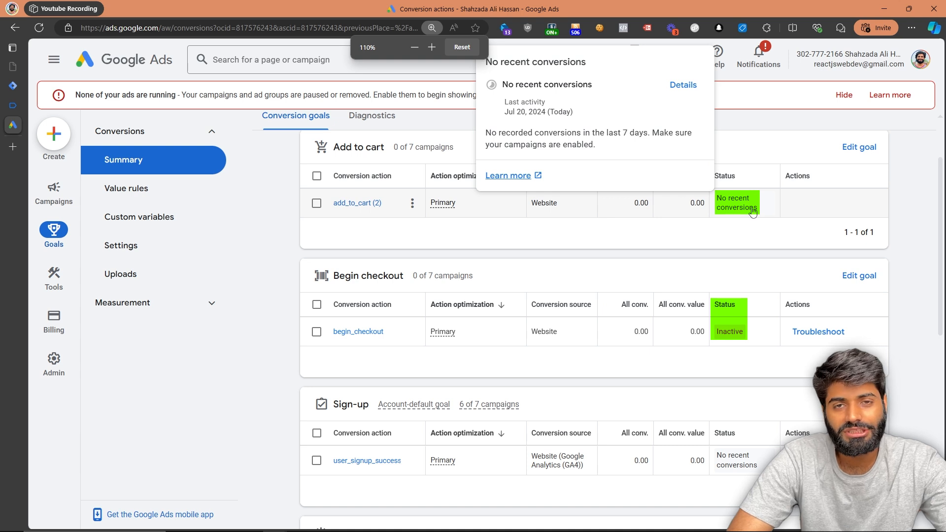